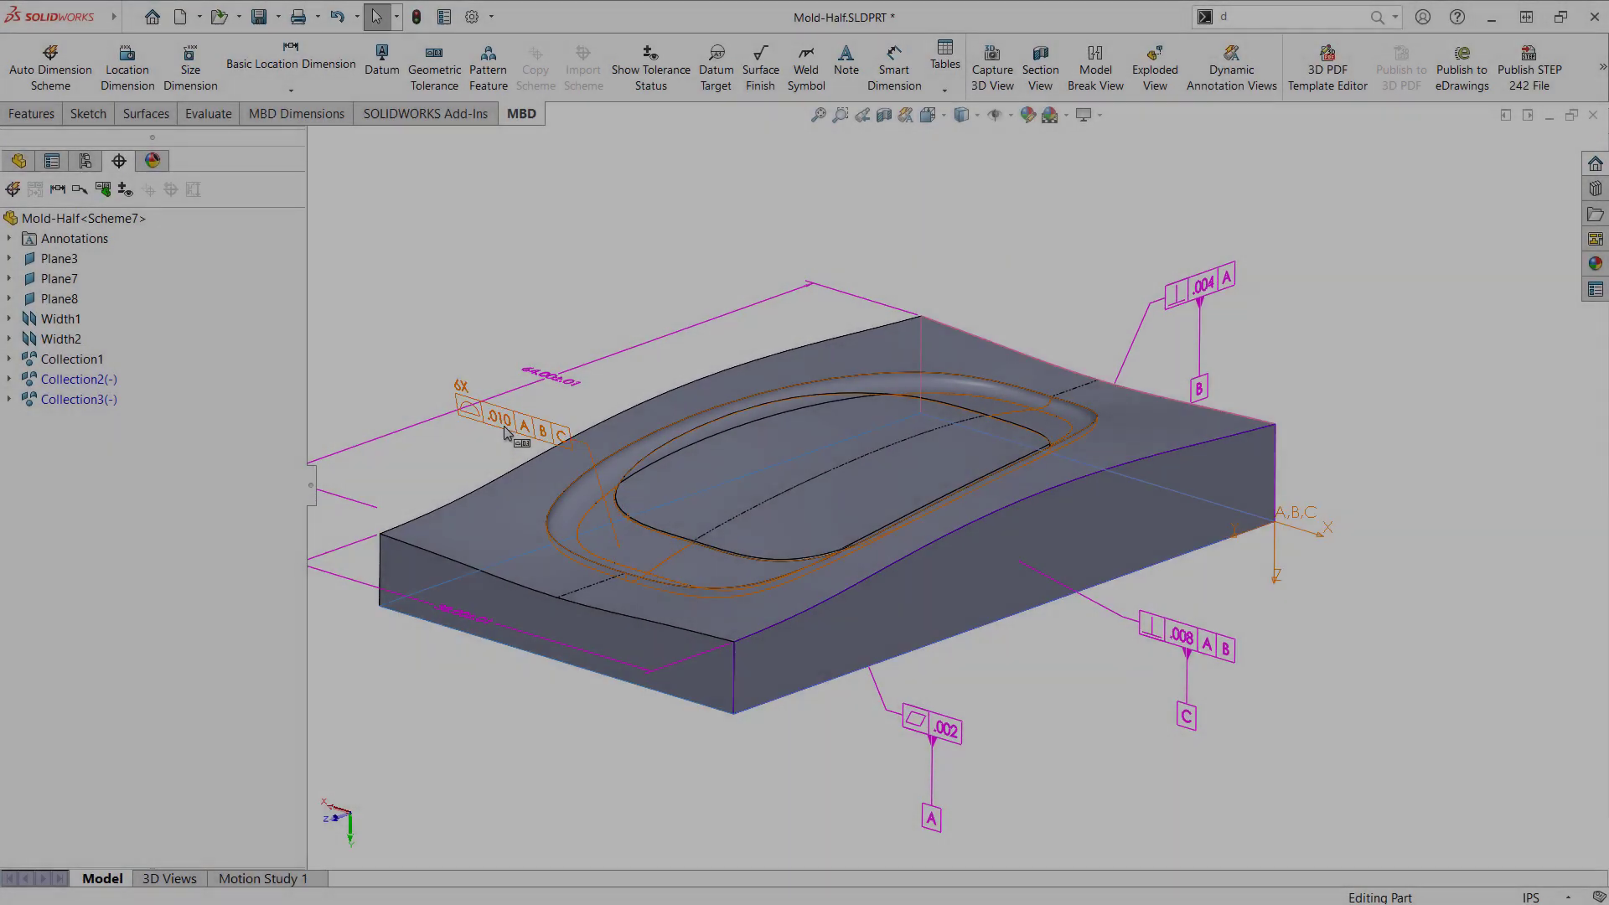
Step: Inspect the .010 profile tolerance, then delete the DimXpert scheme to leave the bare Mold-Half
click(489, 414)
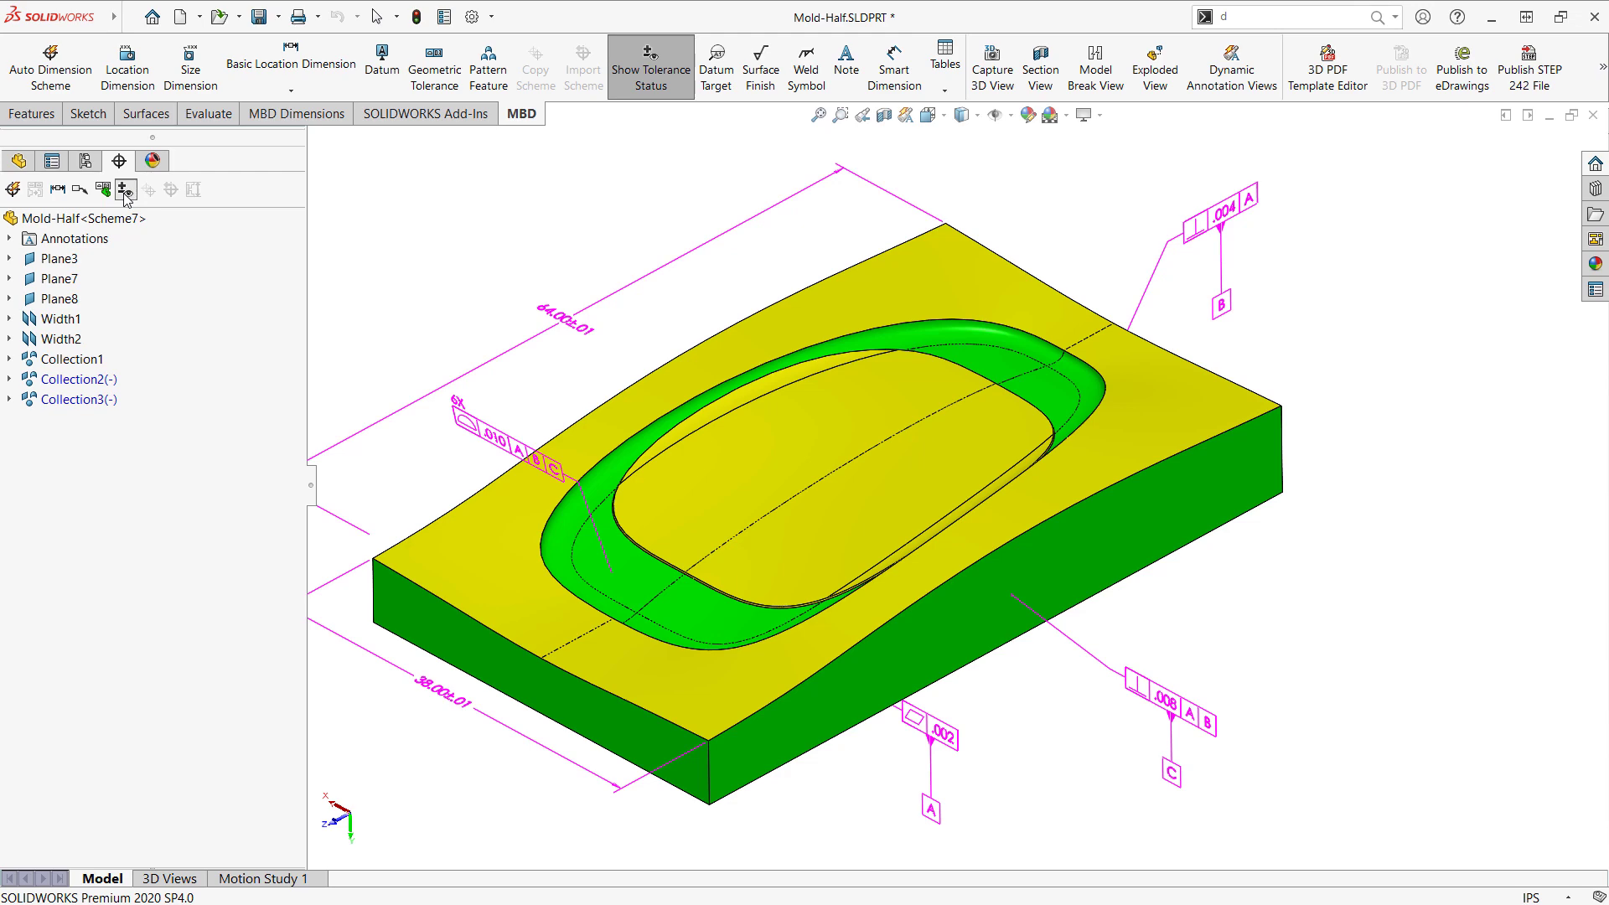
click(124, 190)
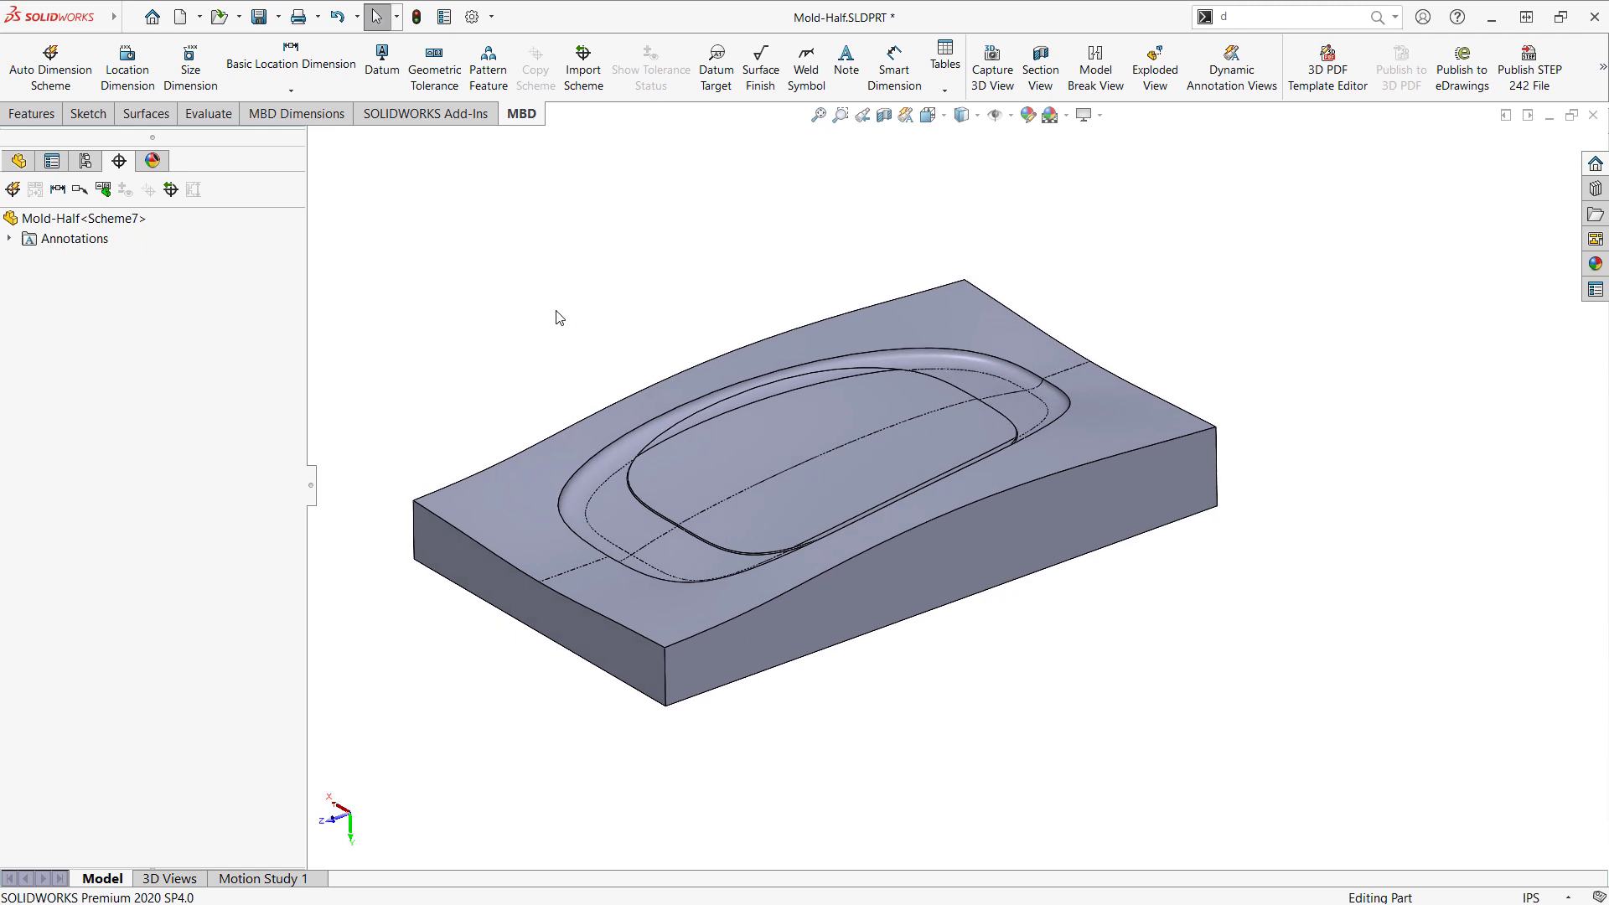
Step: Start a Geometric auto dimension scheme with Plane3, Plane7 and Plane8 as primary, secondary and tertiary datums
click(52, 73)
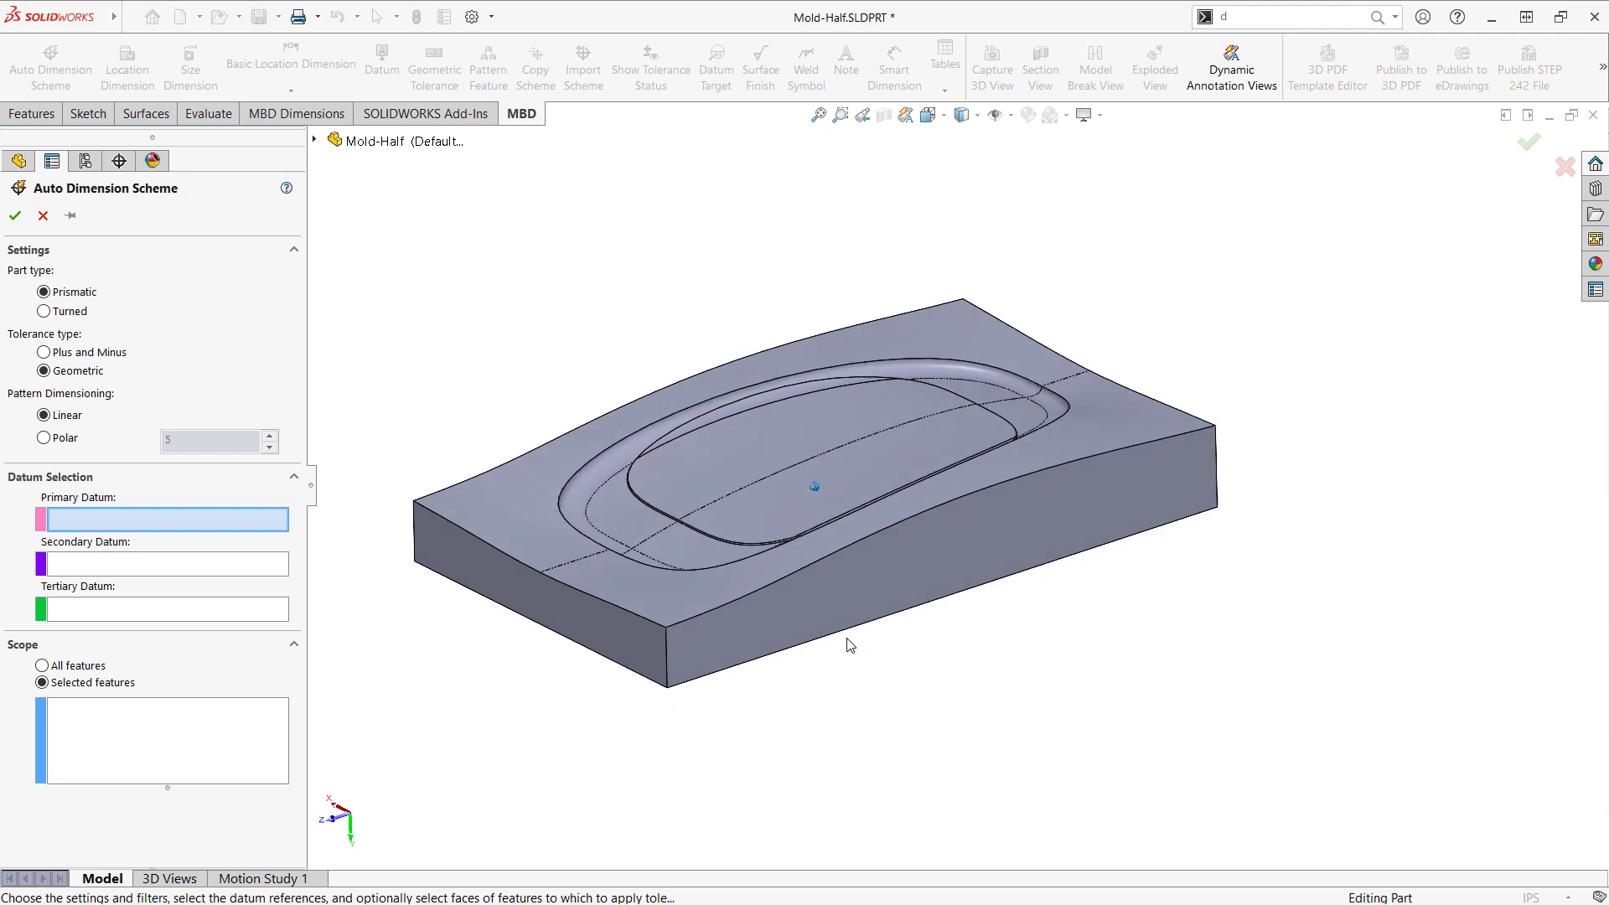
mouse_move(848, 646)
middle_down()
mouse_move(844, 531)
mouse_move(1060, 485)
middle_up()
click(843, 528)
click(1059, 488)
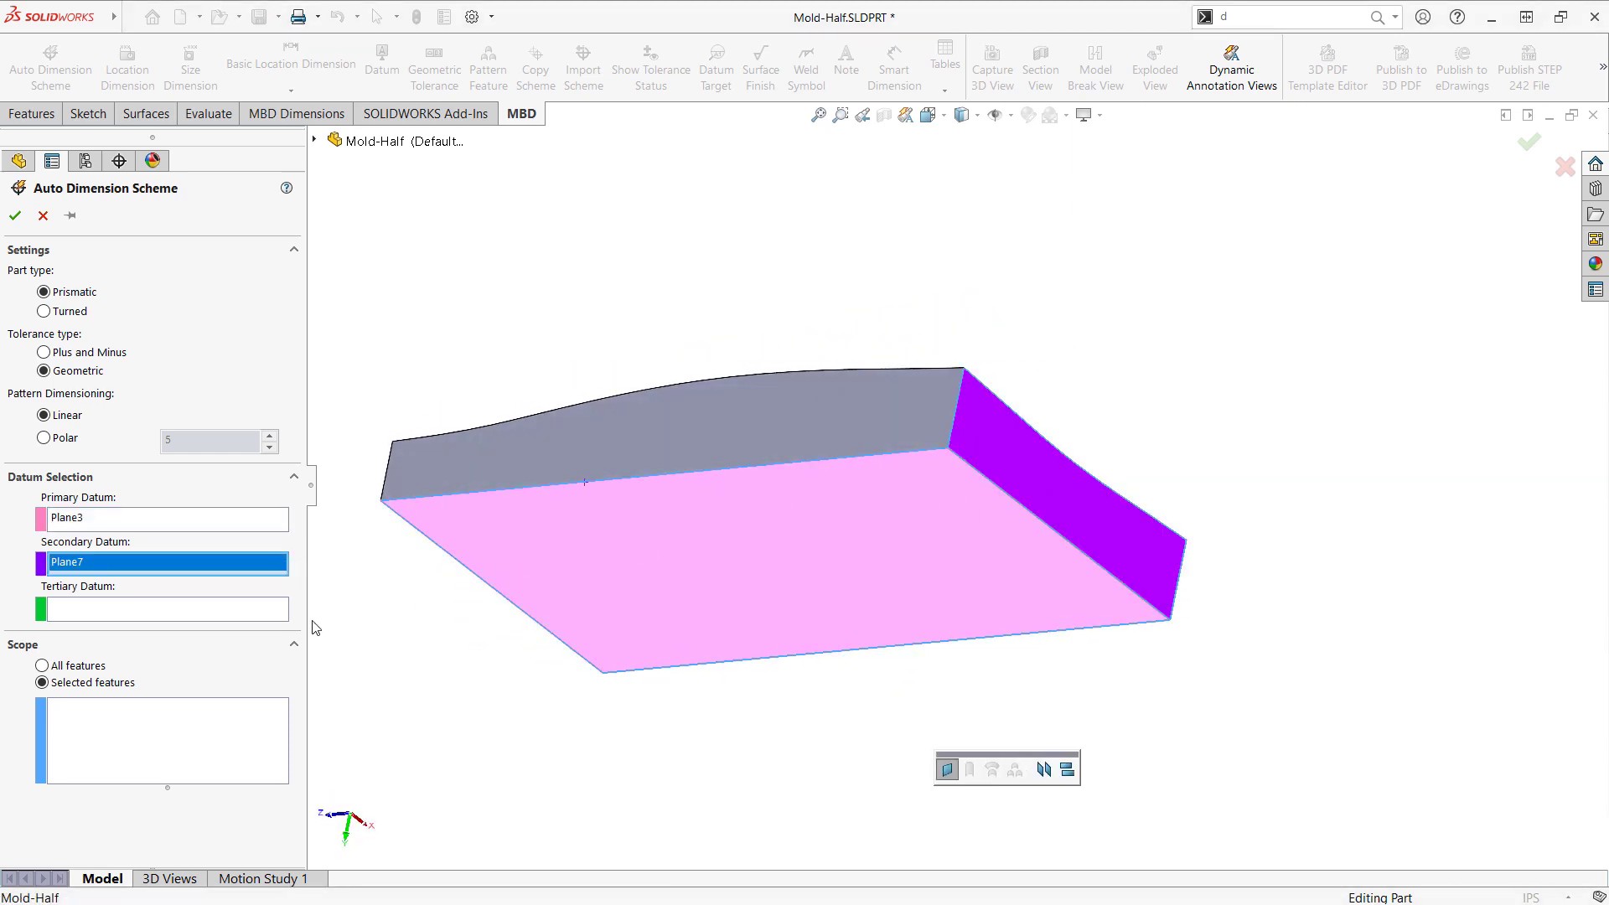
click(578, 466)
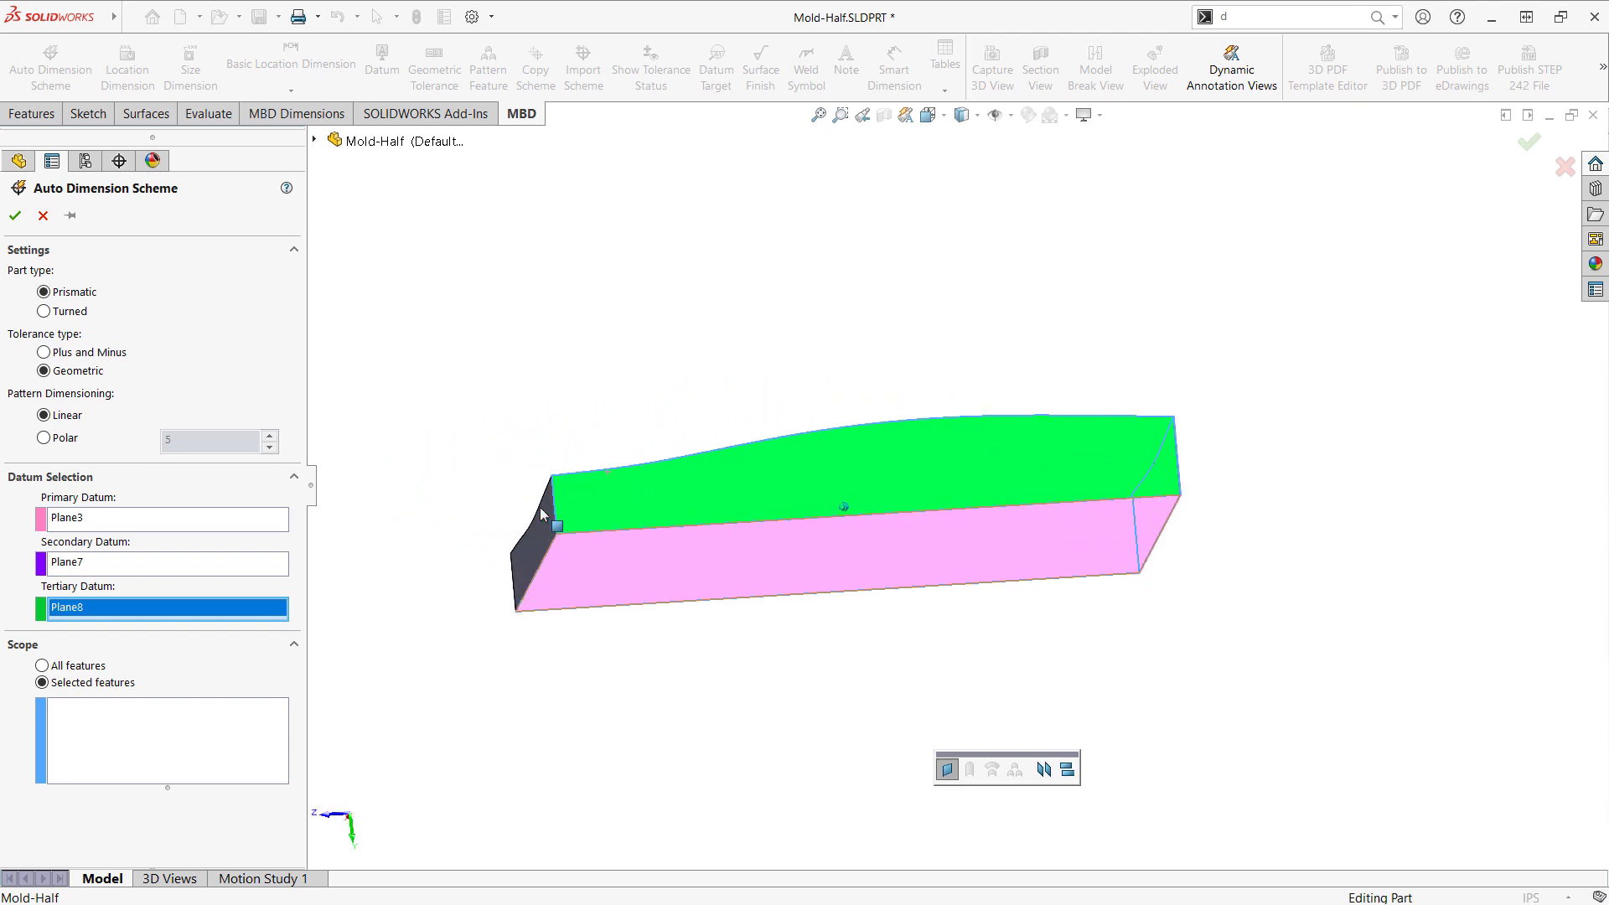
Step: Add Width1 across the front and back end faces to the scope
click(138, 724)
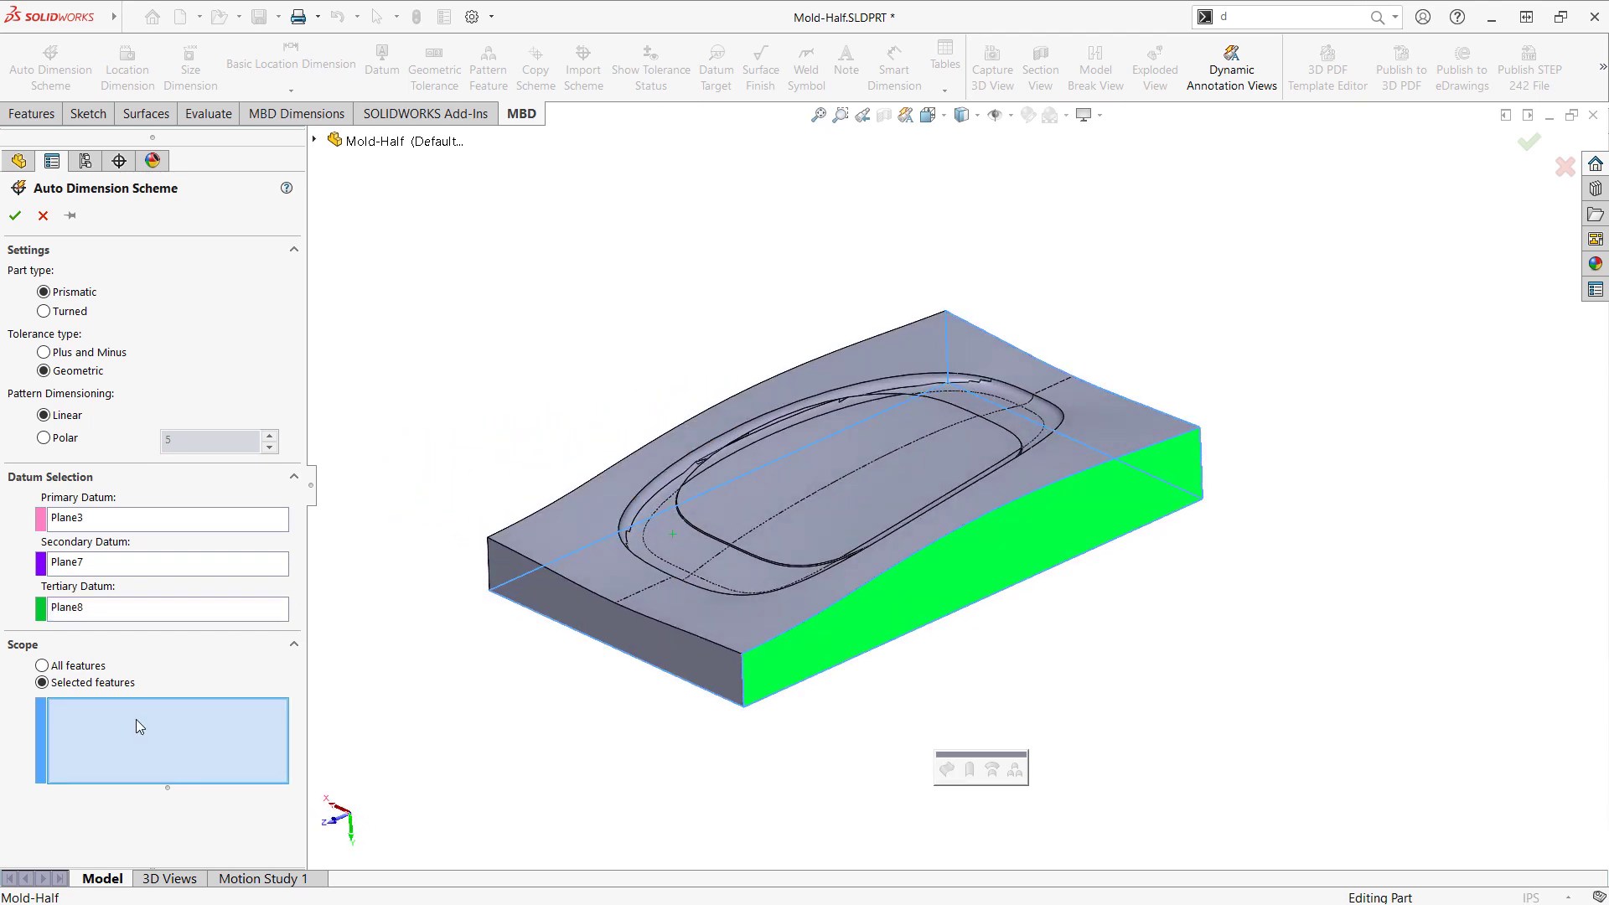
click(630, 646)
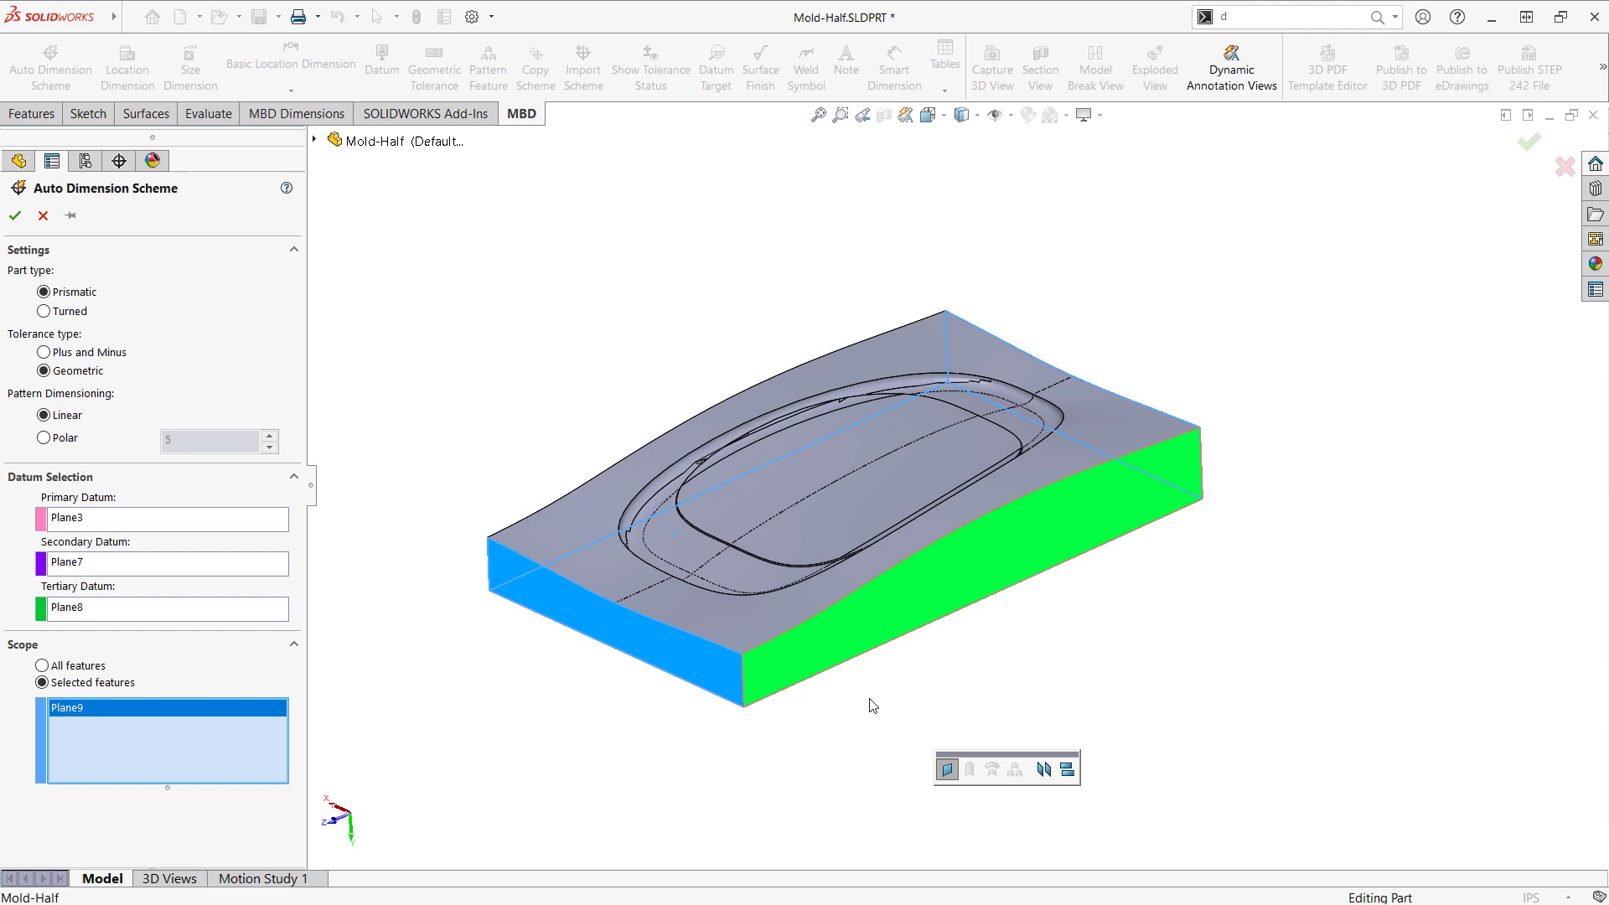
click(1052, 781)
middle_drag(1124, 636, 1157, 513)
click(1155, 513)
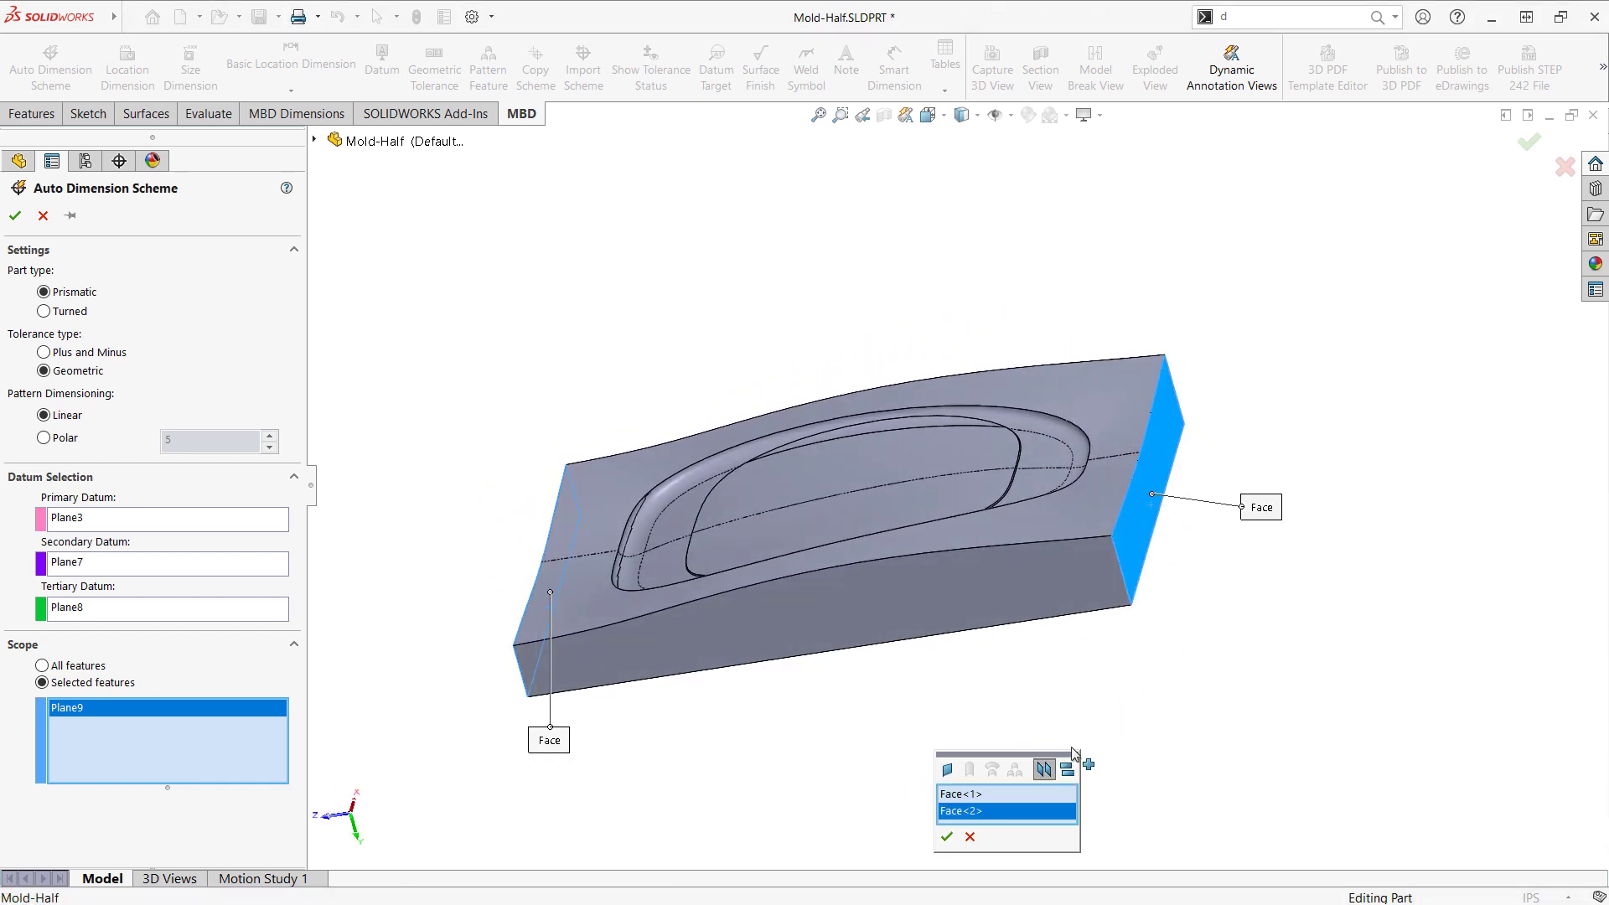
click(946, 836)
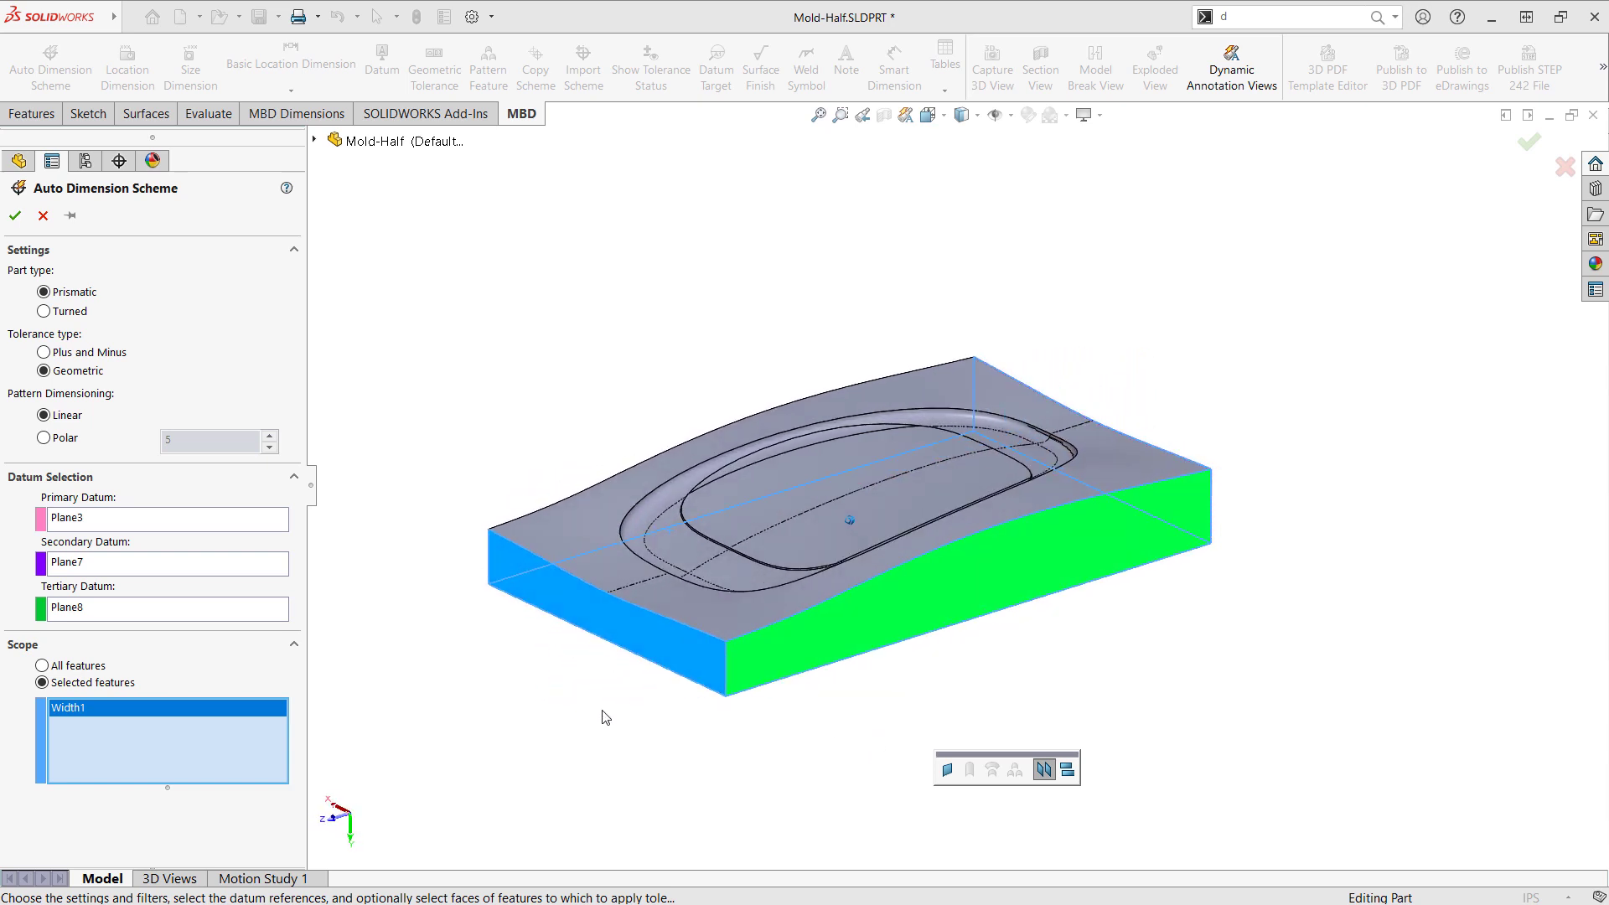
Step: Add Width2 across the two side faces and generate the scheme
middle_drag(570, 537, 661, 486)
click(661, 485)
click(1044, 770)
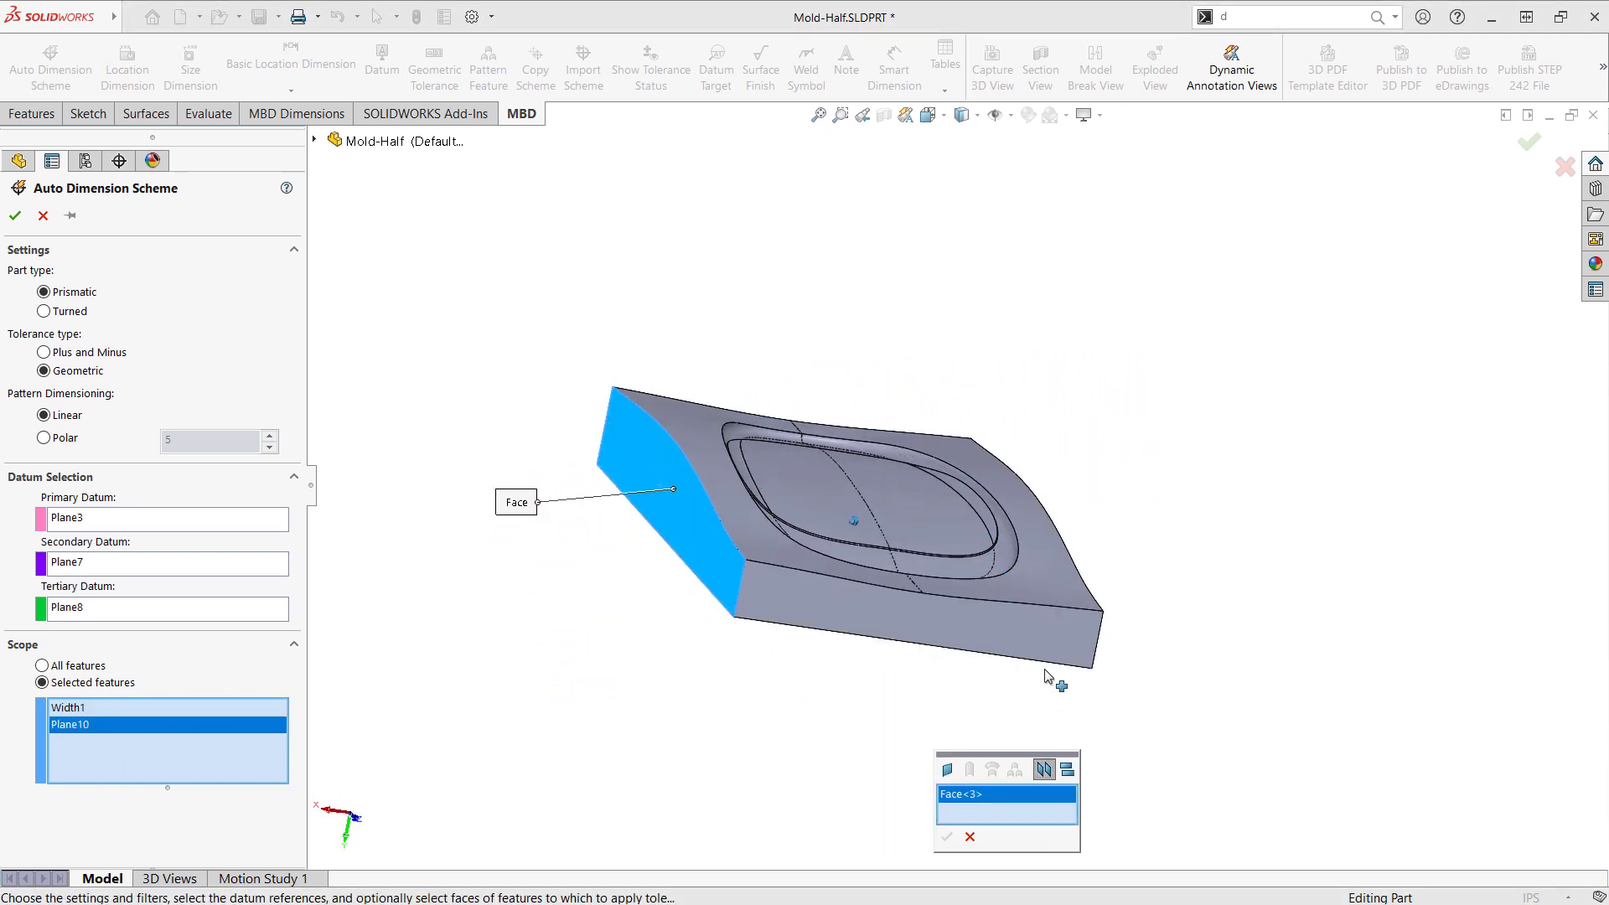
click(1024, 580)
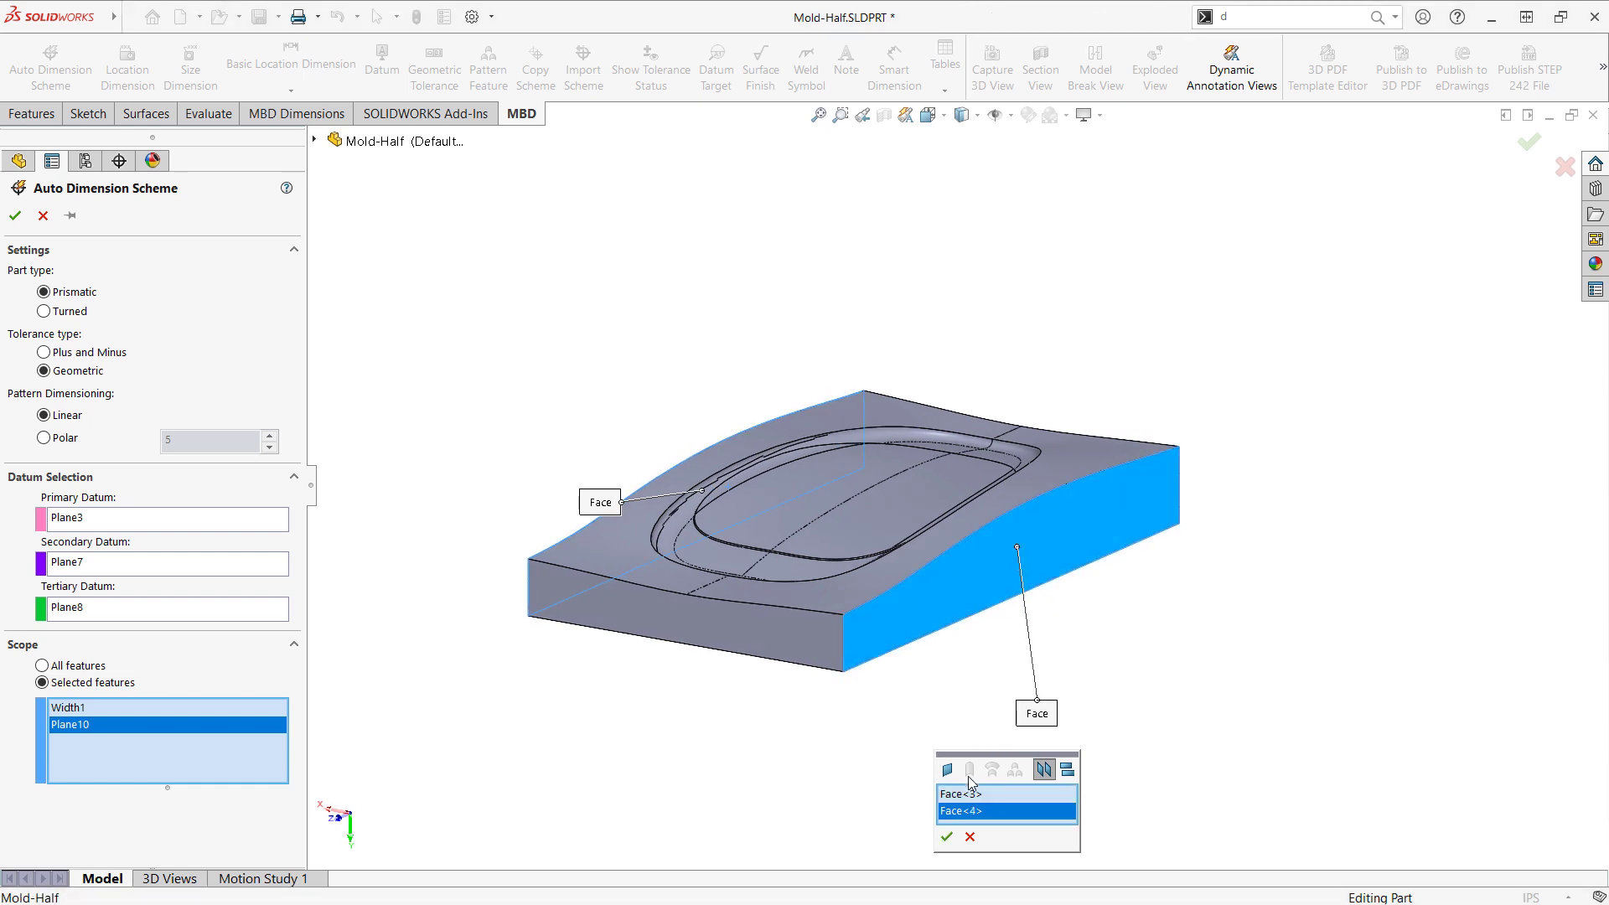
click(947, 836)
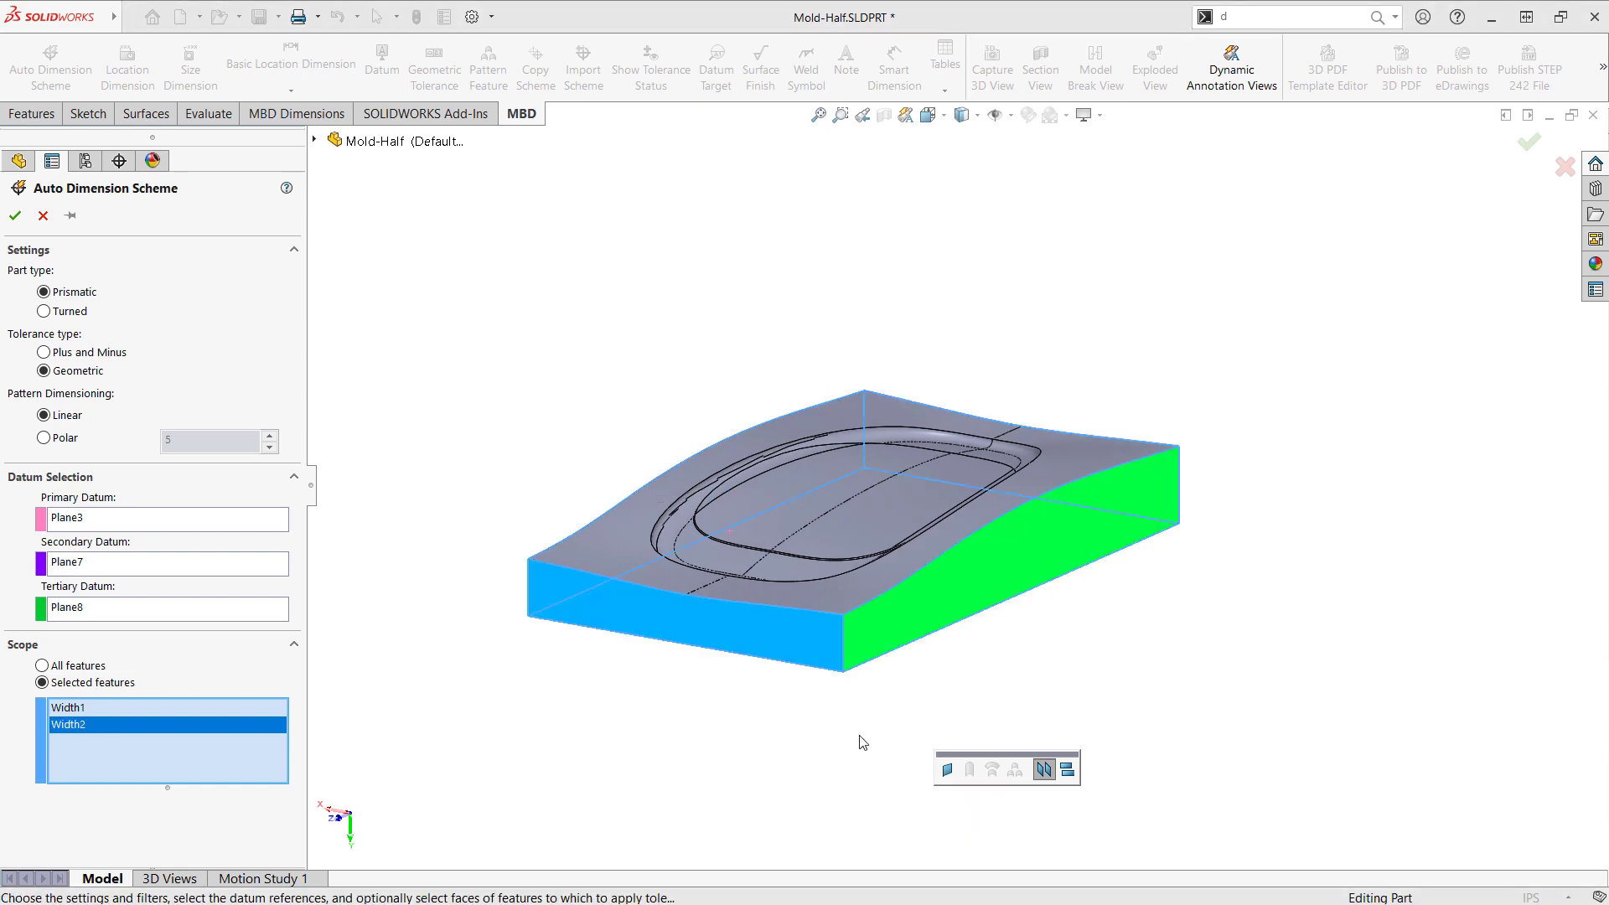
click(15, 215)
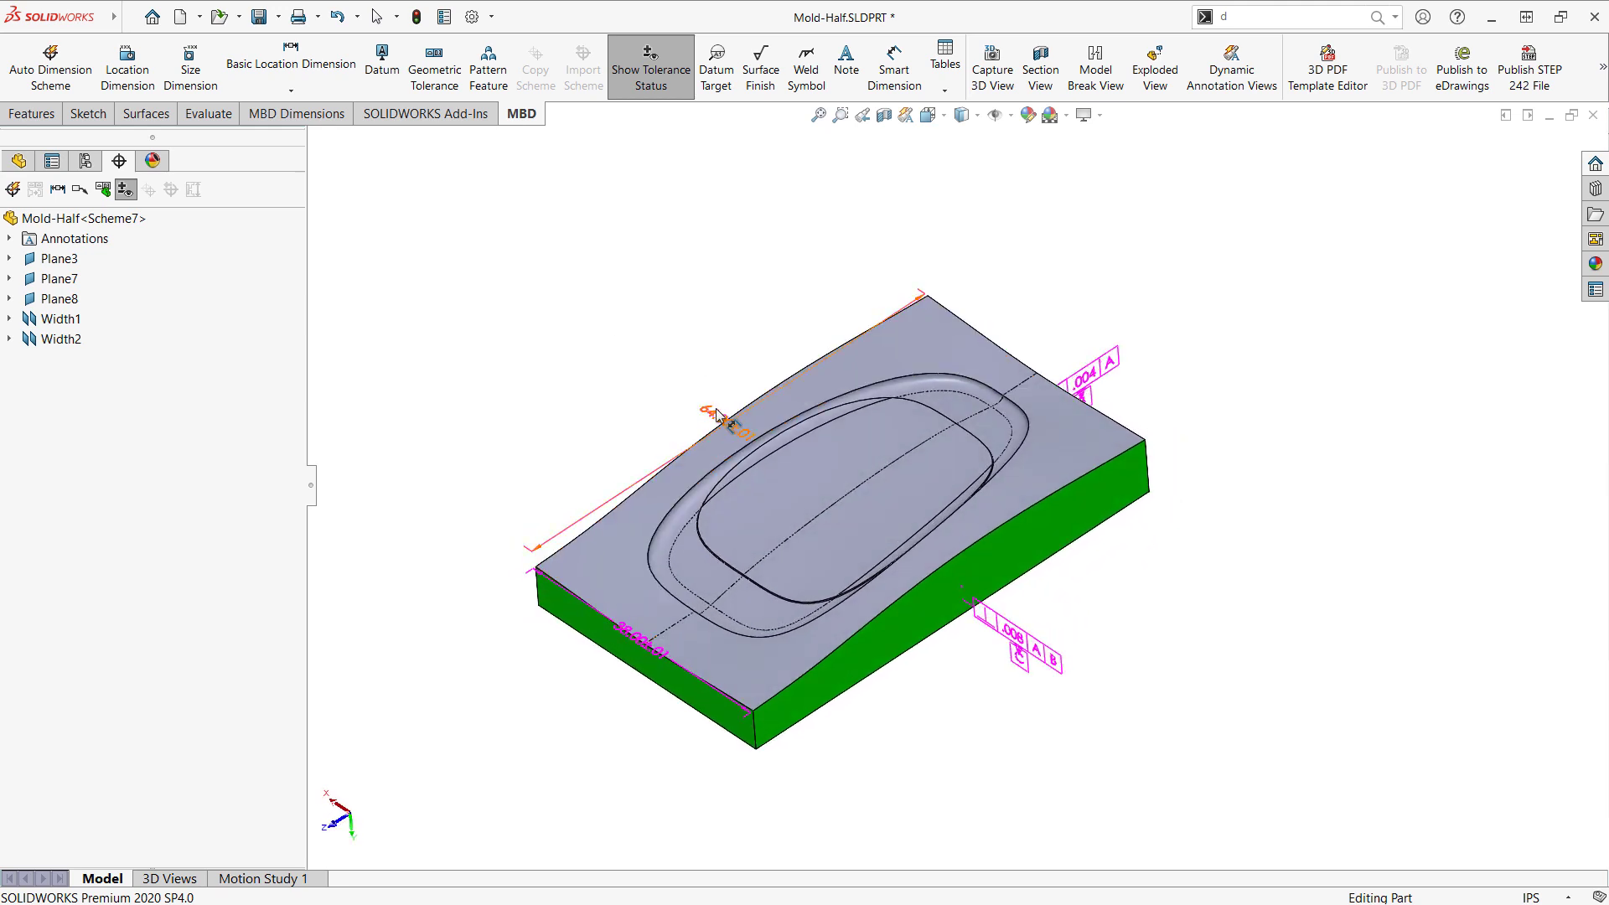
Step: Review the 64.00 and 38.00 width dimensions
click(670, 375)
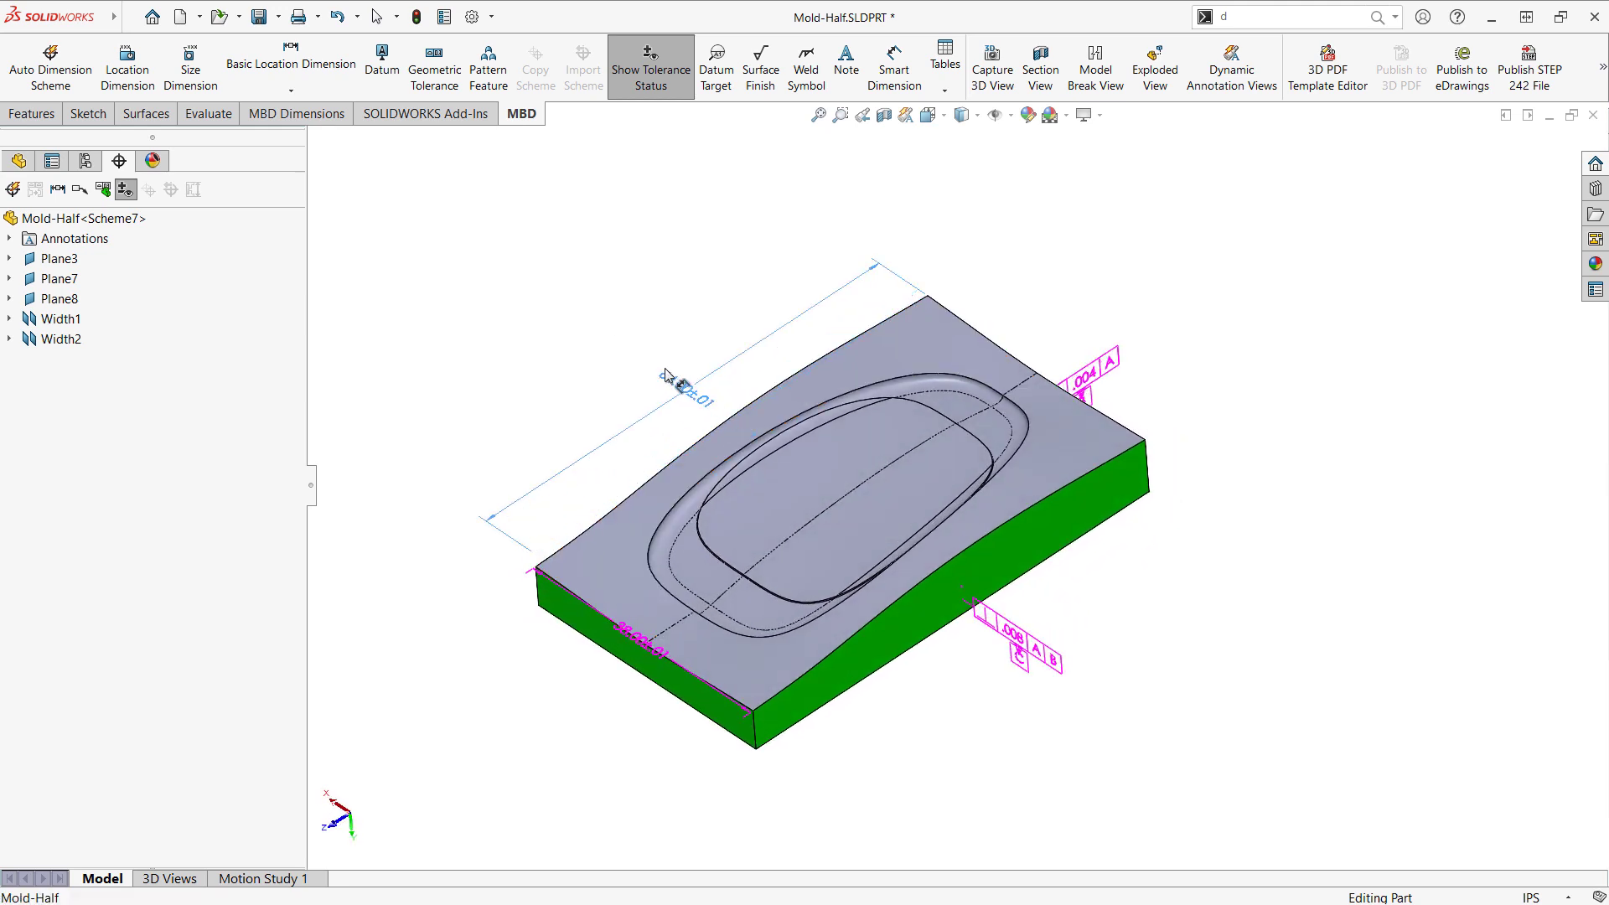
click(638, 641)
click(1000, 716)
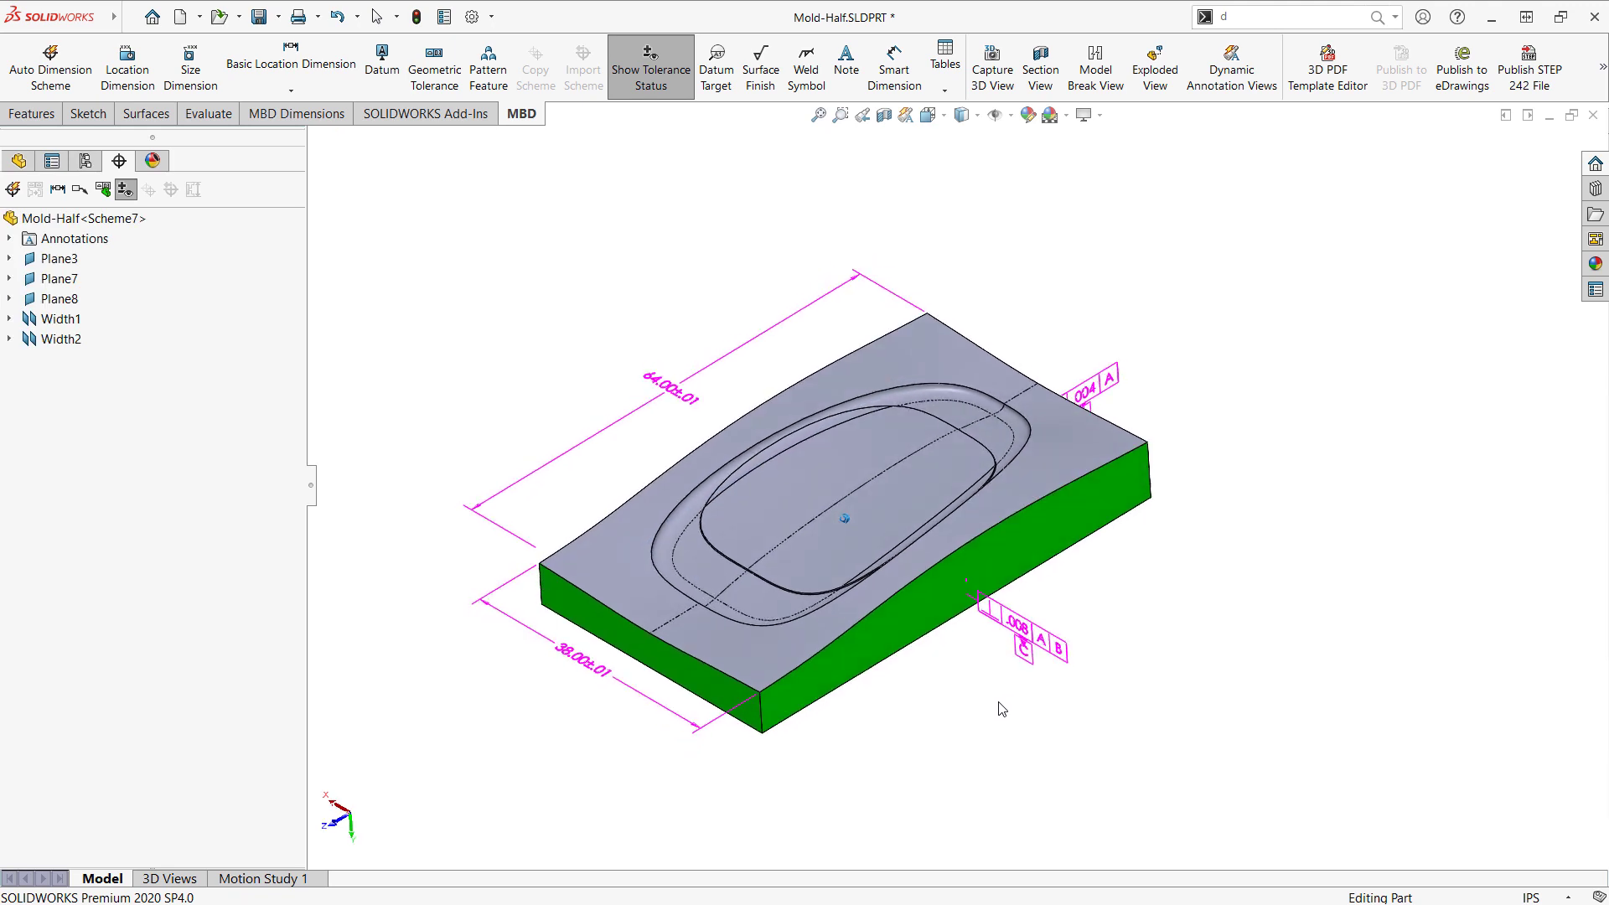
Step: Drag the lower tolerance frame clear of the part and toggle Show Tolerance Status off and on
drag(1036, 654, 1103, 714)
click(1102, 718)
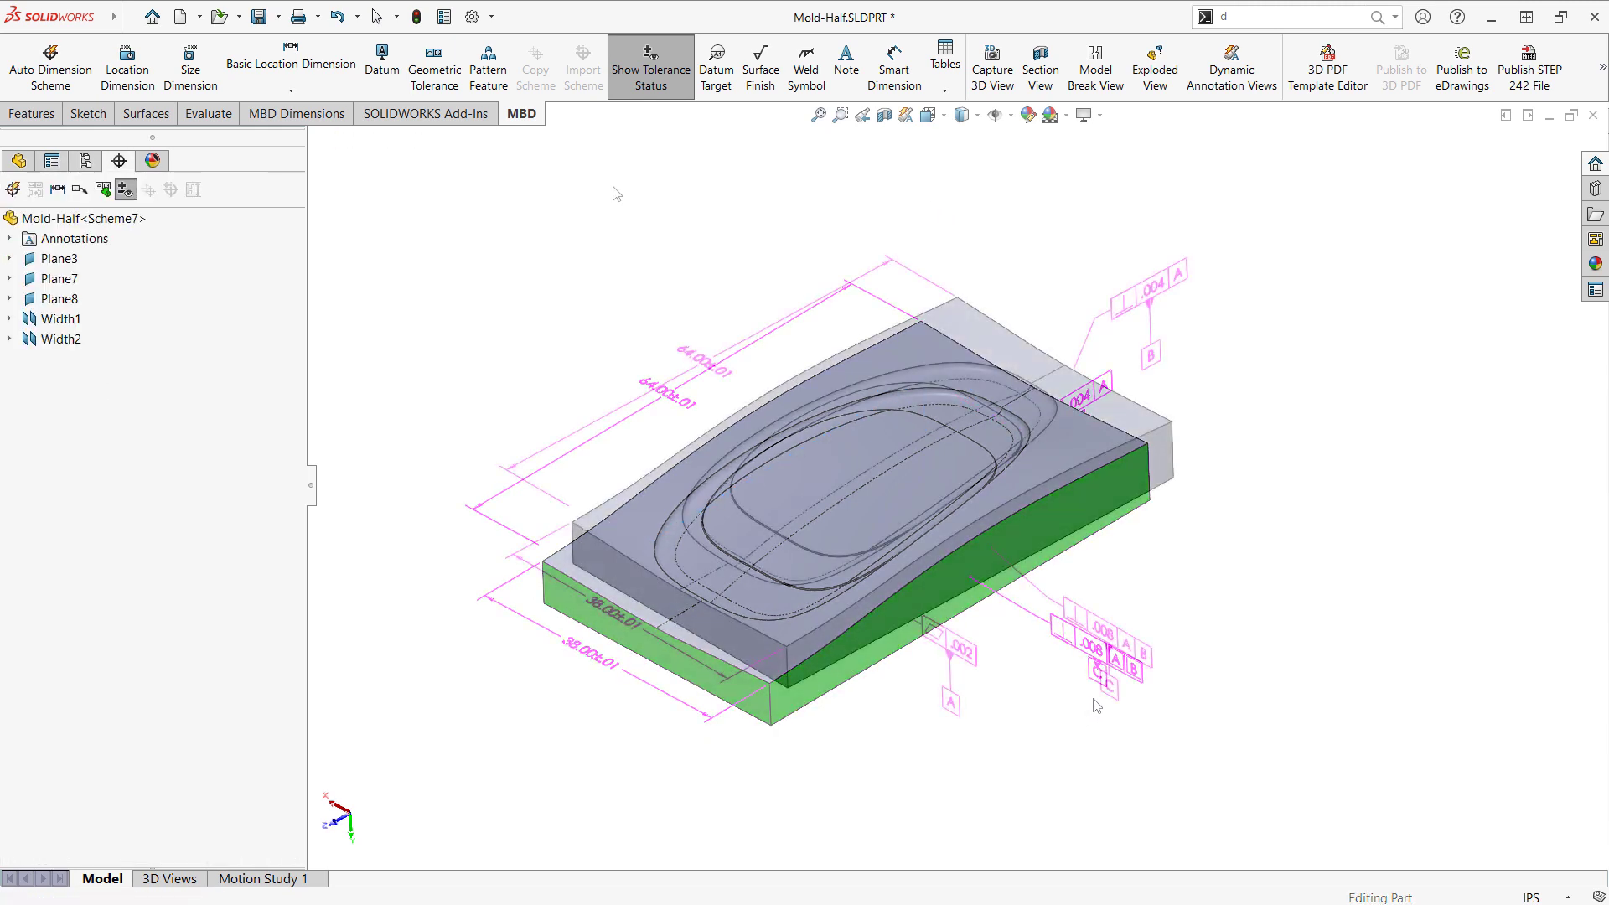
click(125, 191)
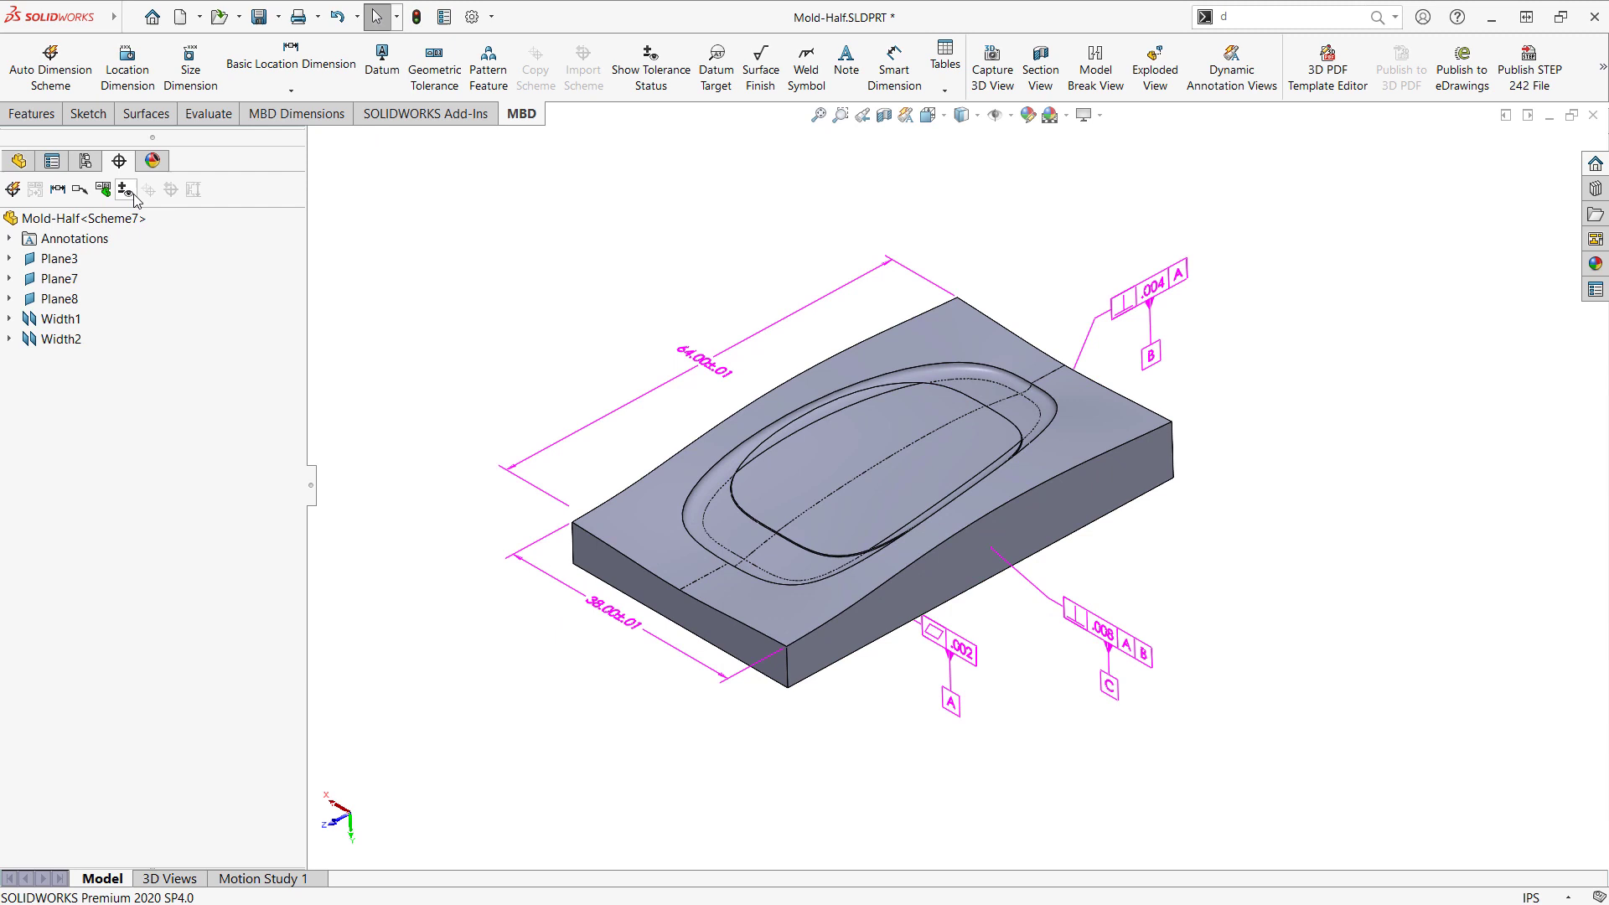
click(130, 193)
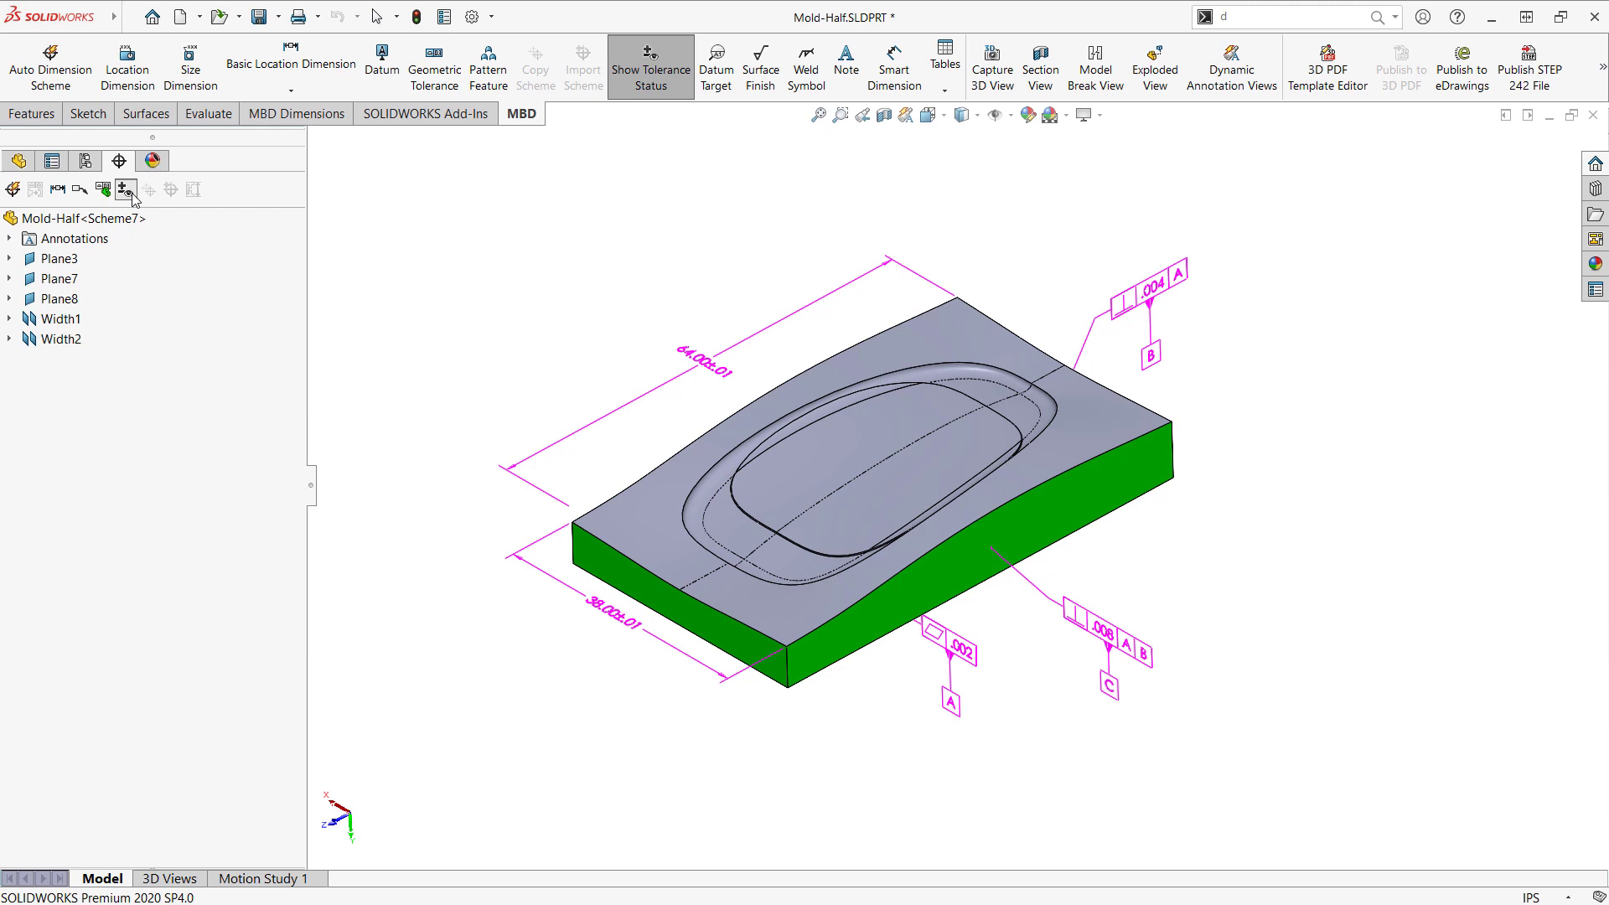
click(128, 191)
Step: Create a collection from the six pocket wall faces
click(488, 81)
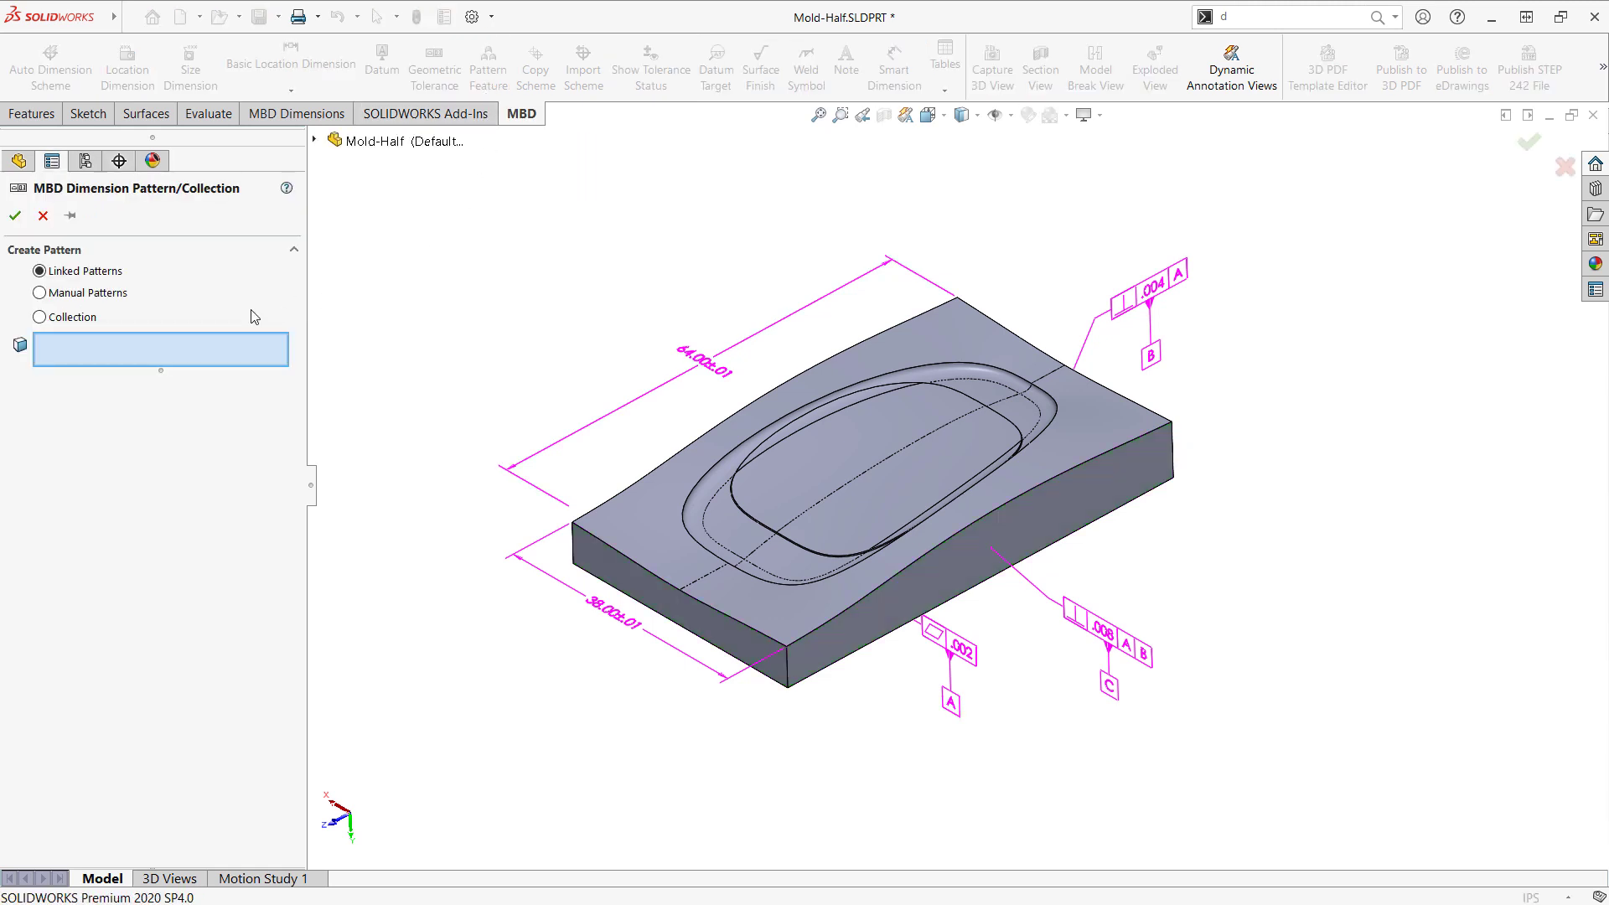
click(65, 317)
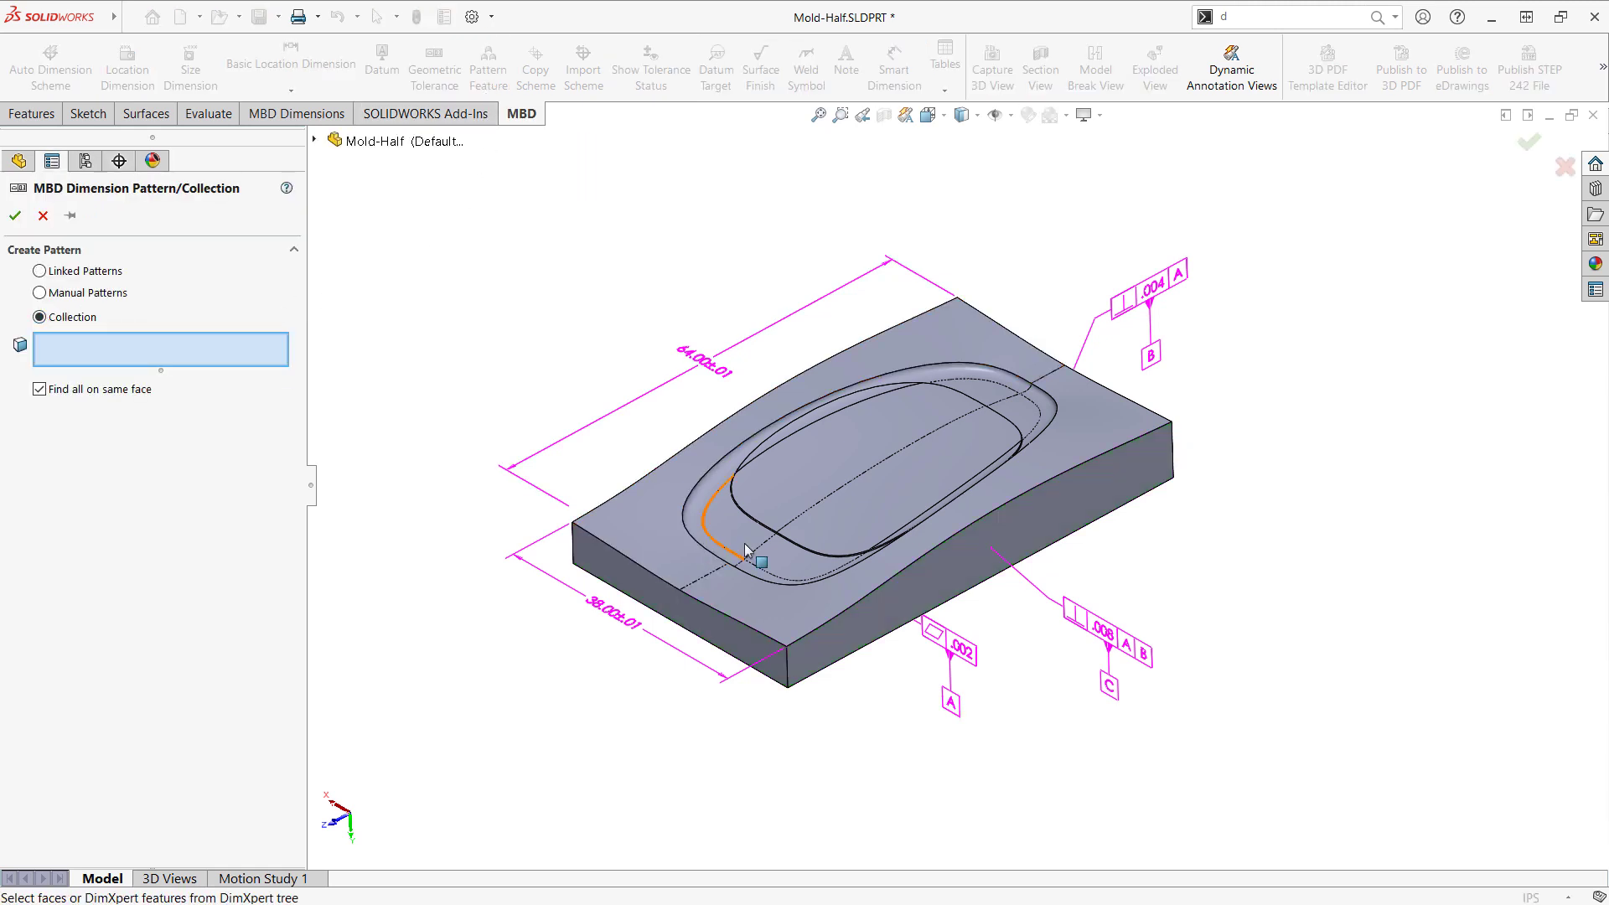
scroll(738, 545, down, 3)
click(725, 515)
click(721, 560)
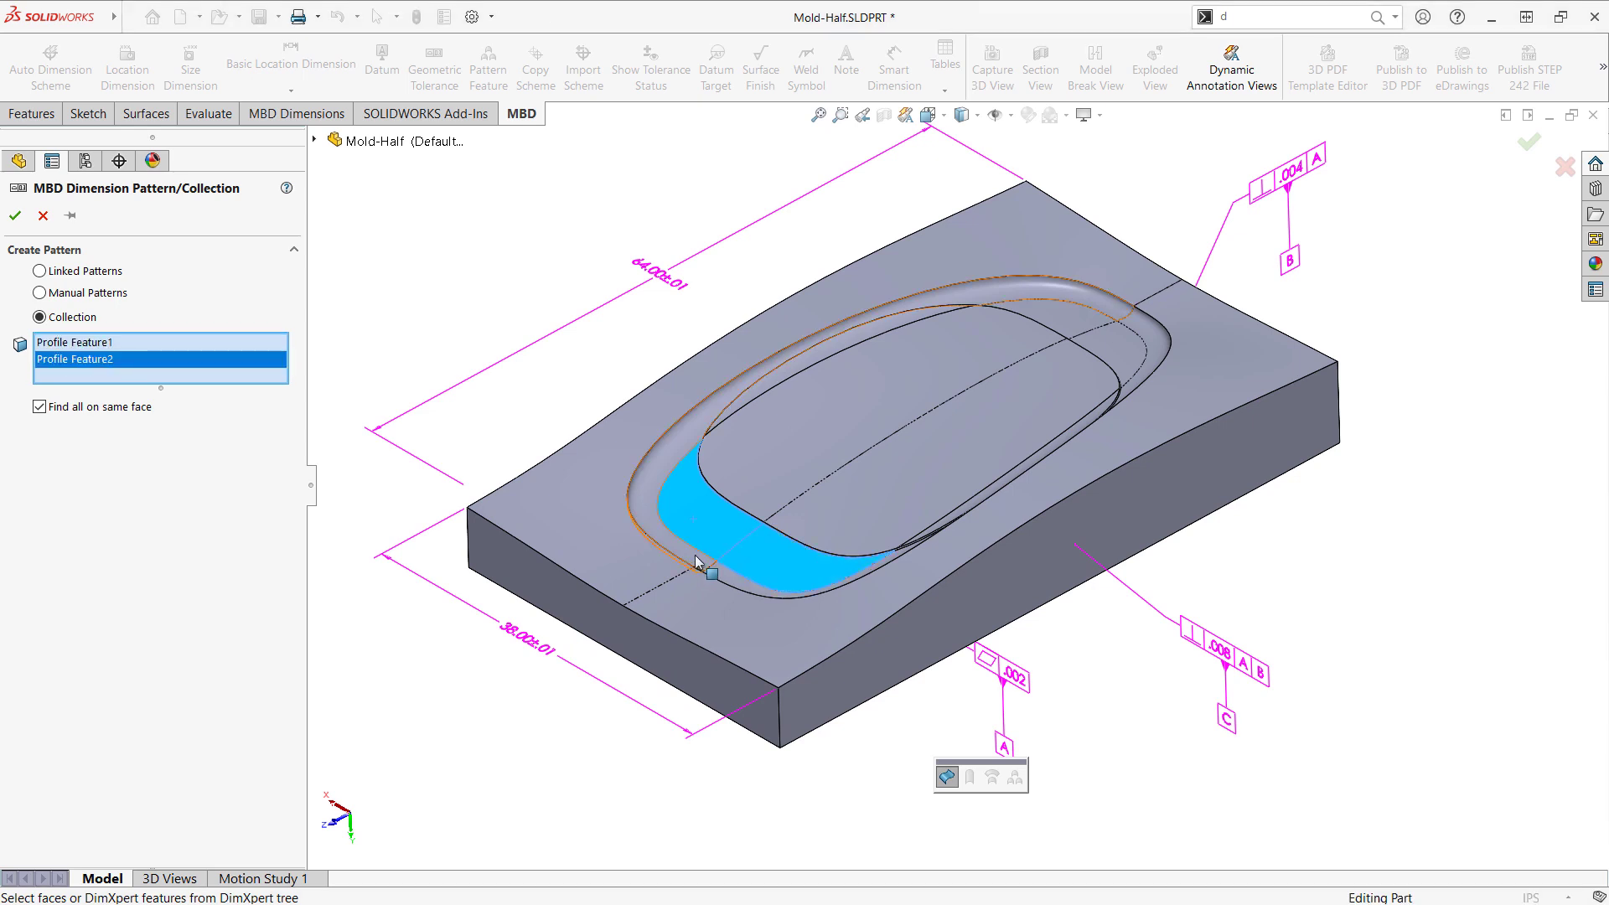
click(726, 588)
click(1115, 334)
click(1086, 329)
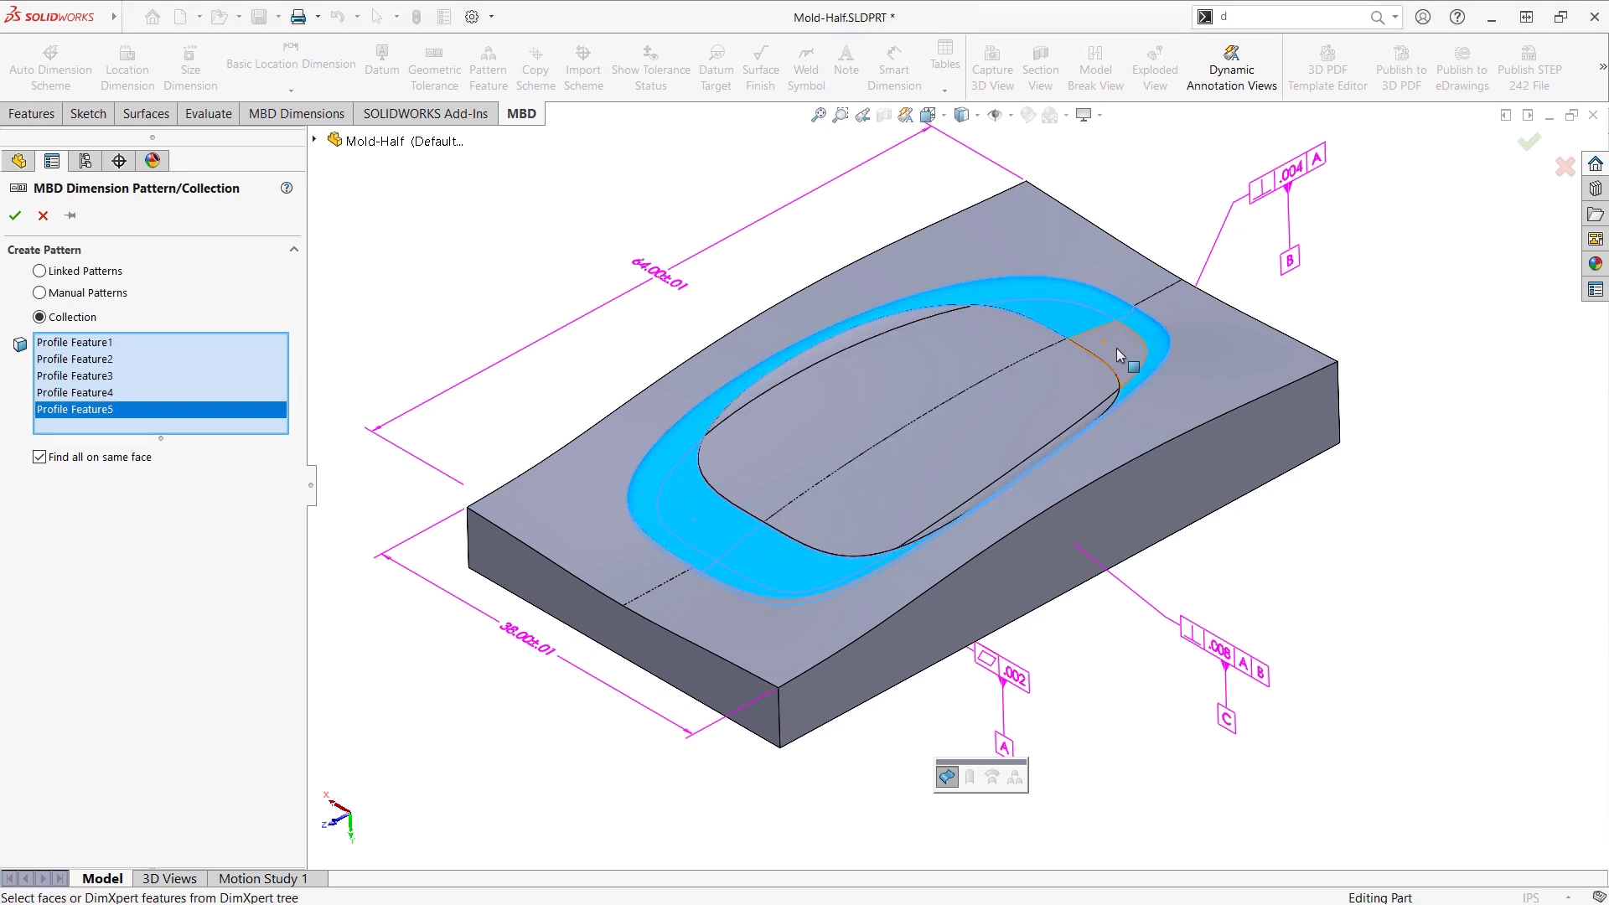
click(1115, 346)
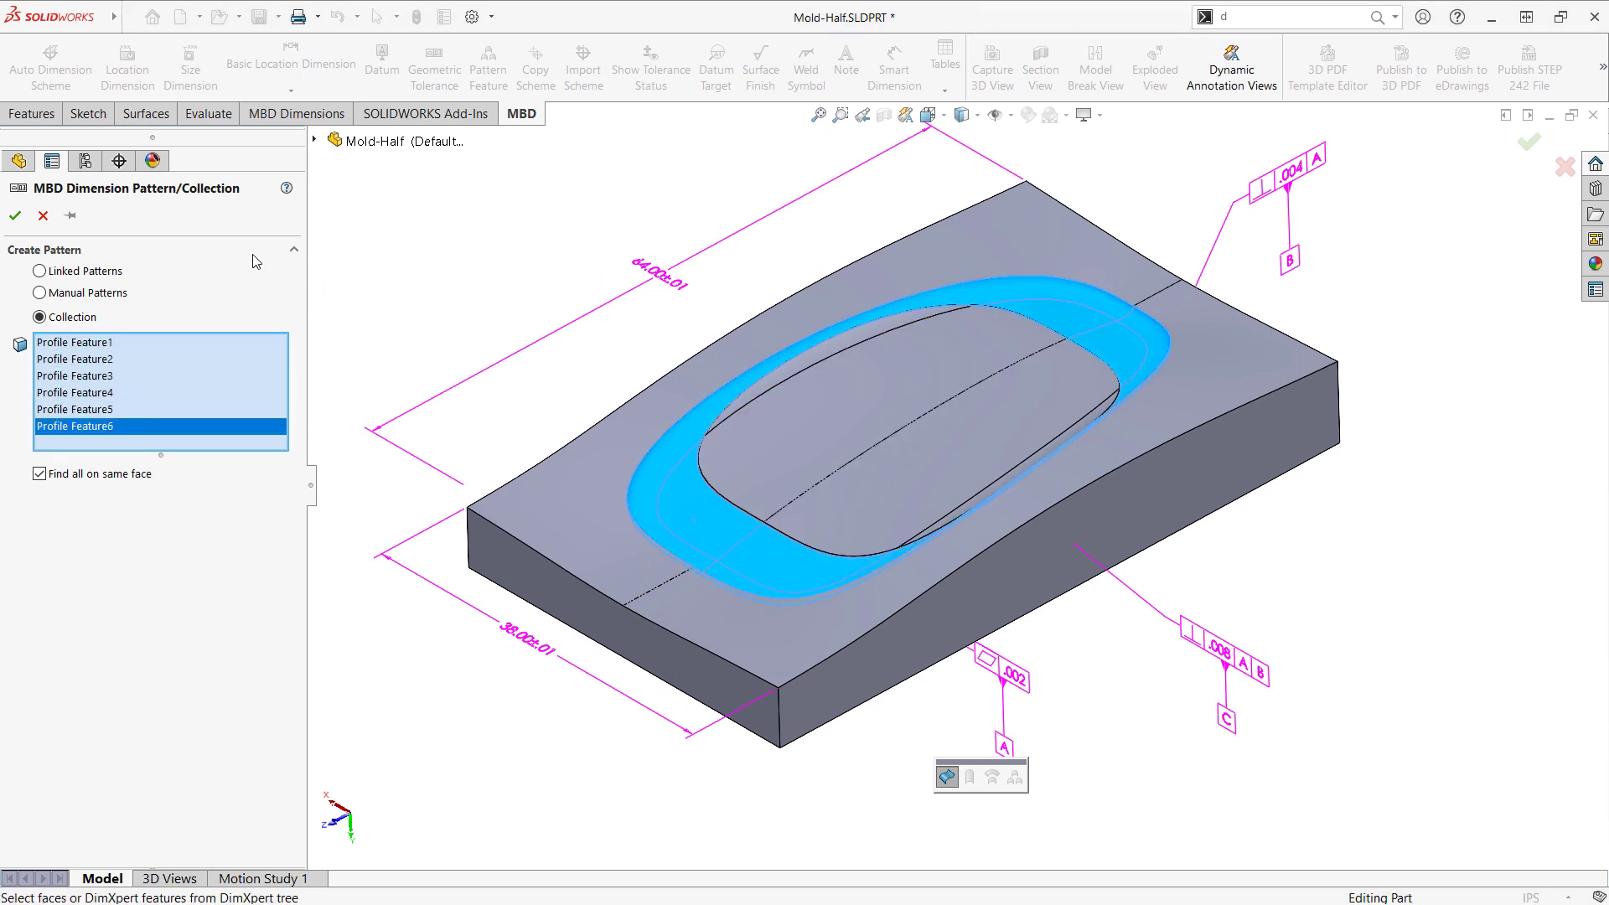
click(14, 218)
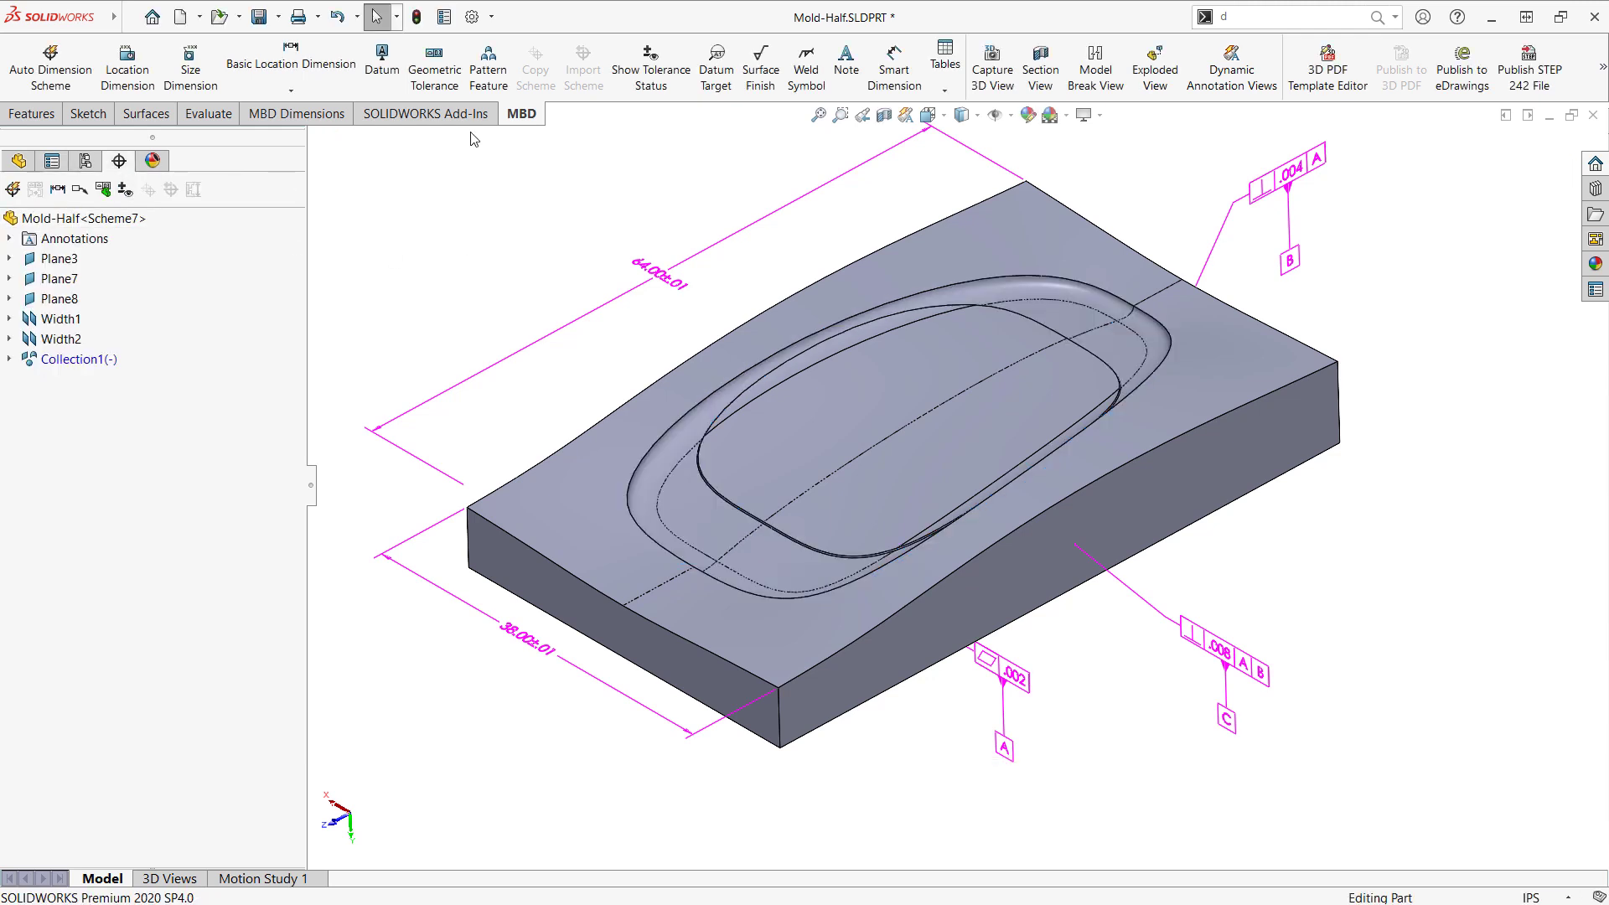
Step: Create a second collection from the pocket floor and fillet faces plus all tangent faces
click(498, 69)
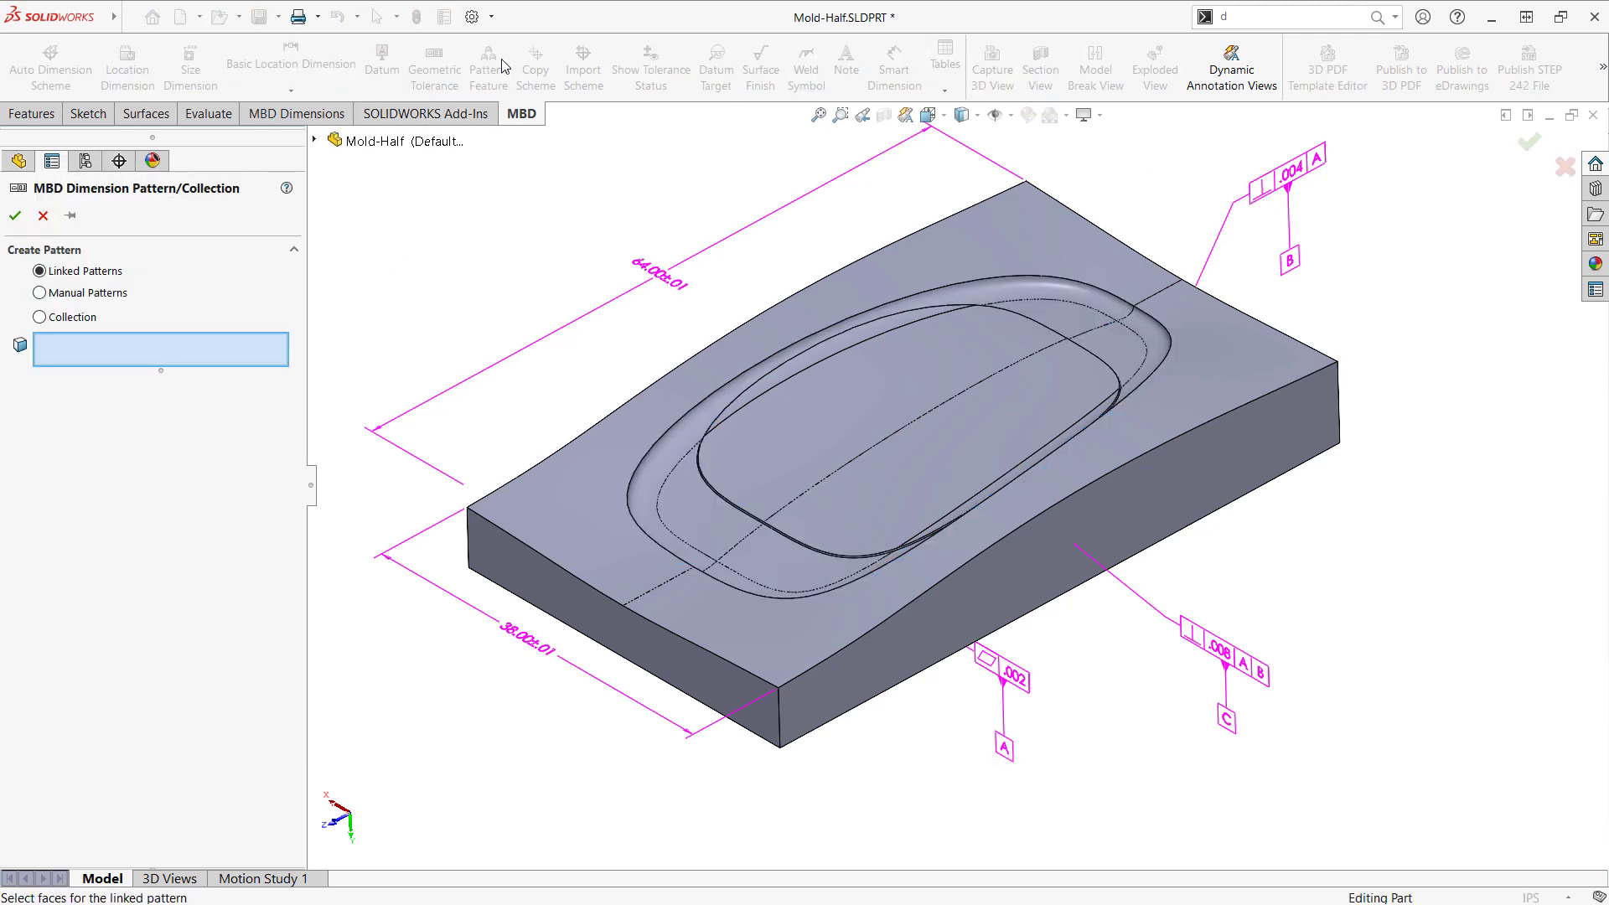
click(834, 345)
click(943, 453)
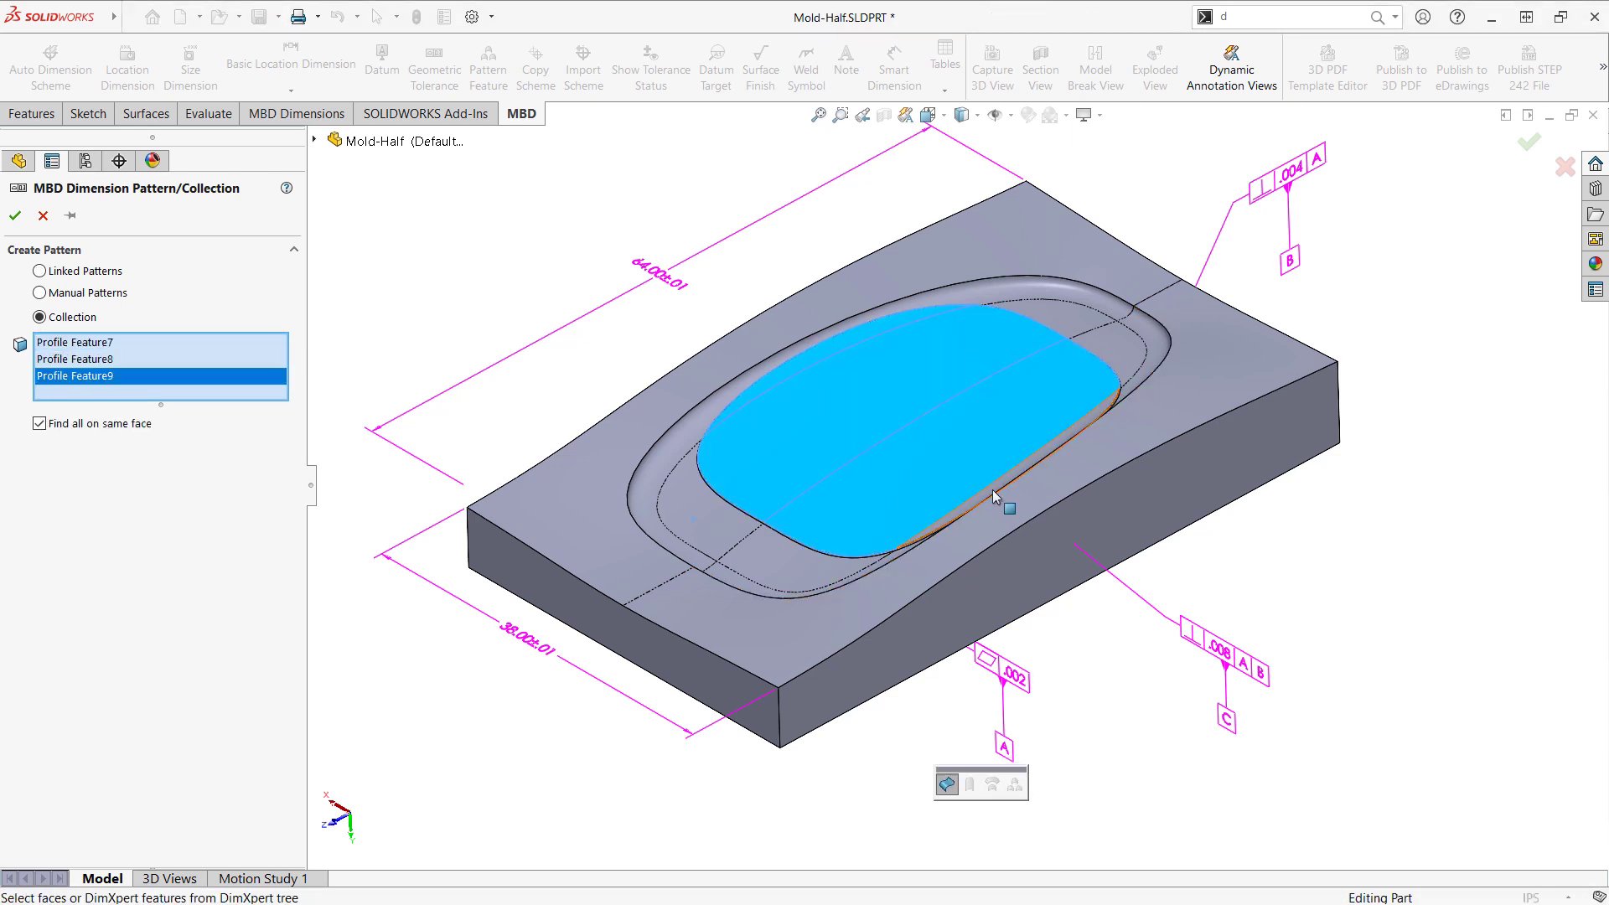
click(992, 494)
scroll(833, 526, down, 5)
scroll(699, 500, down, 3)
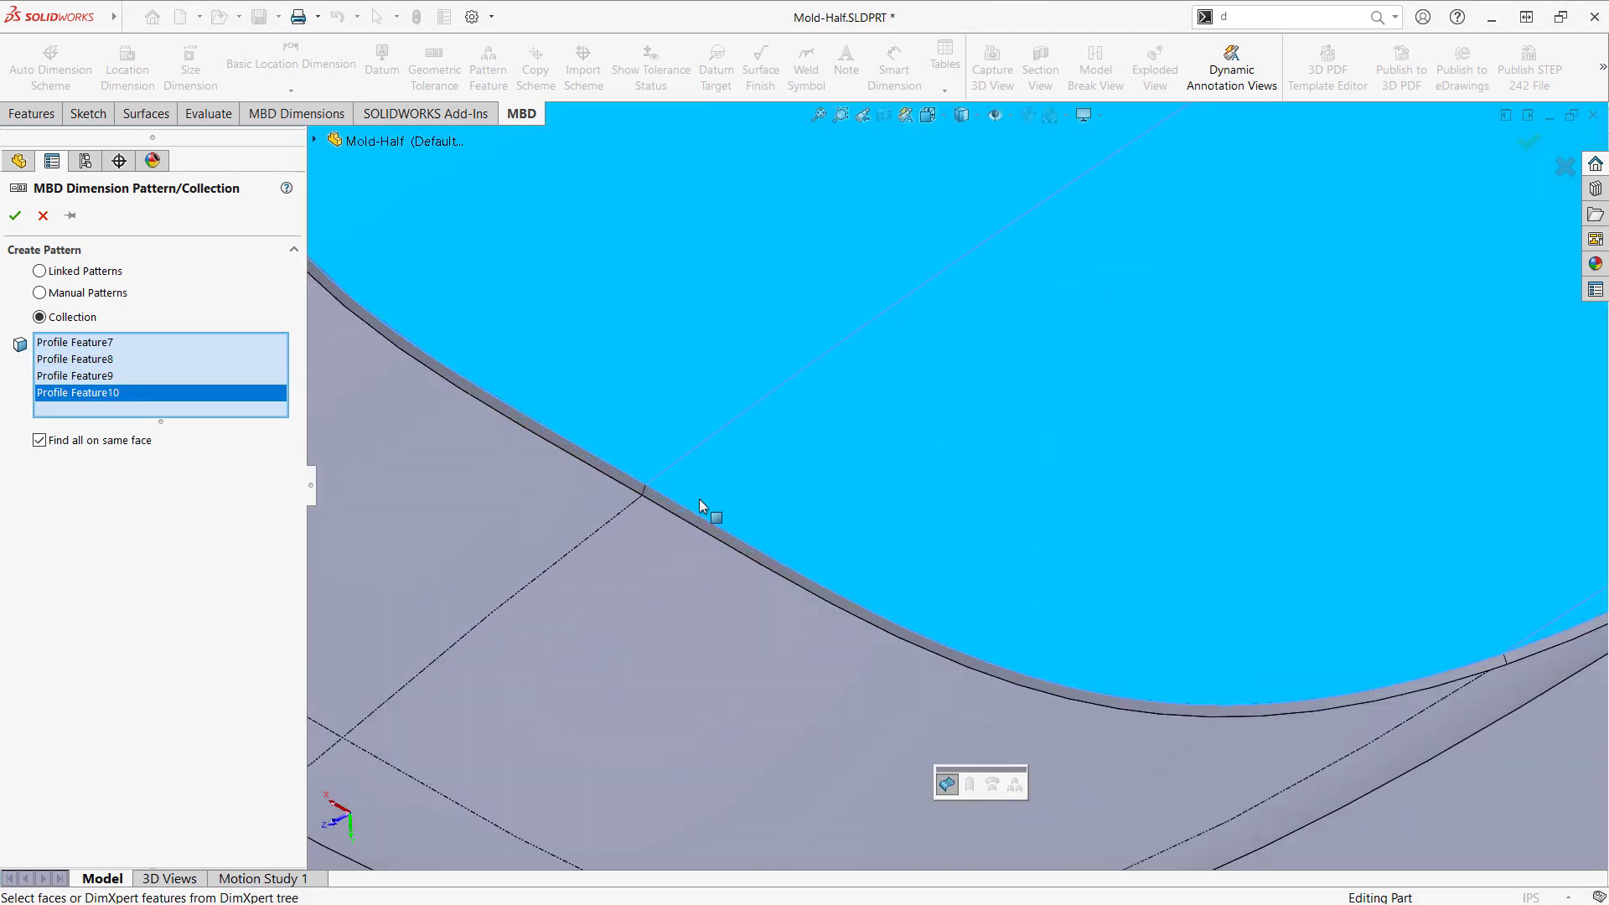
right_click(653, 496)
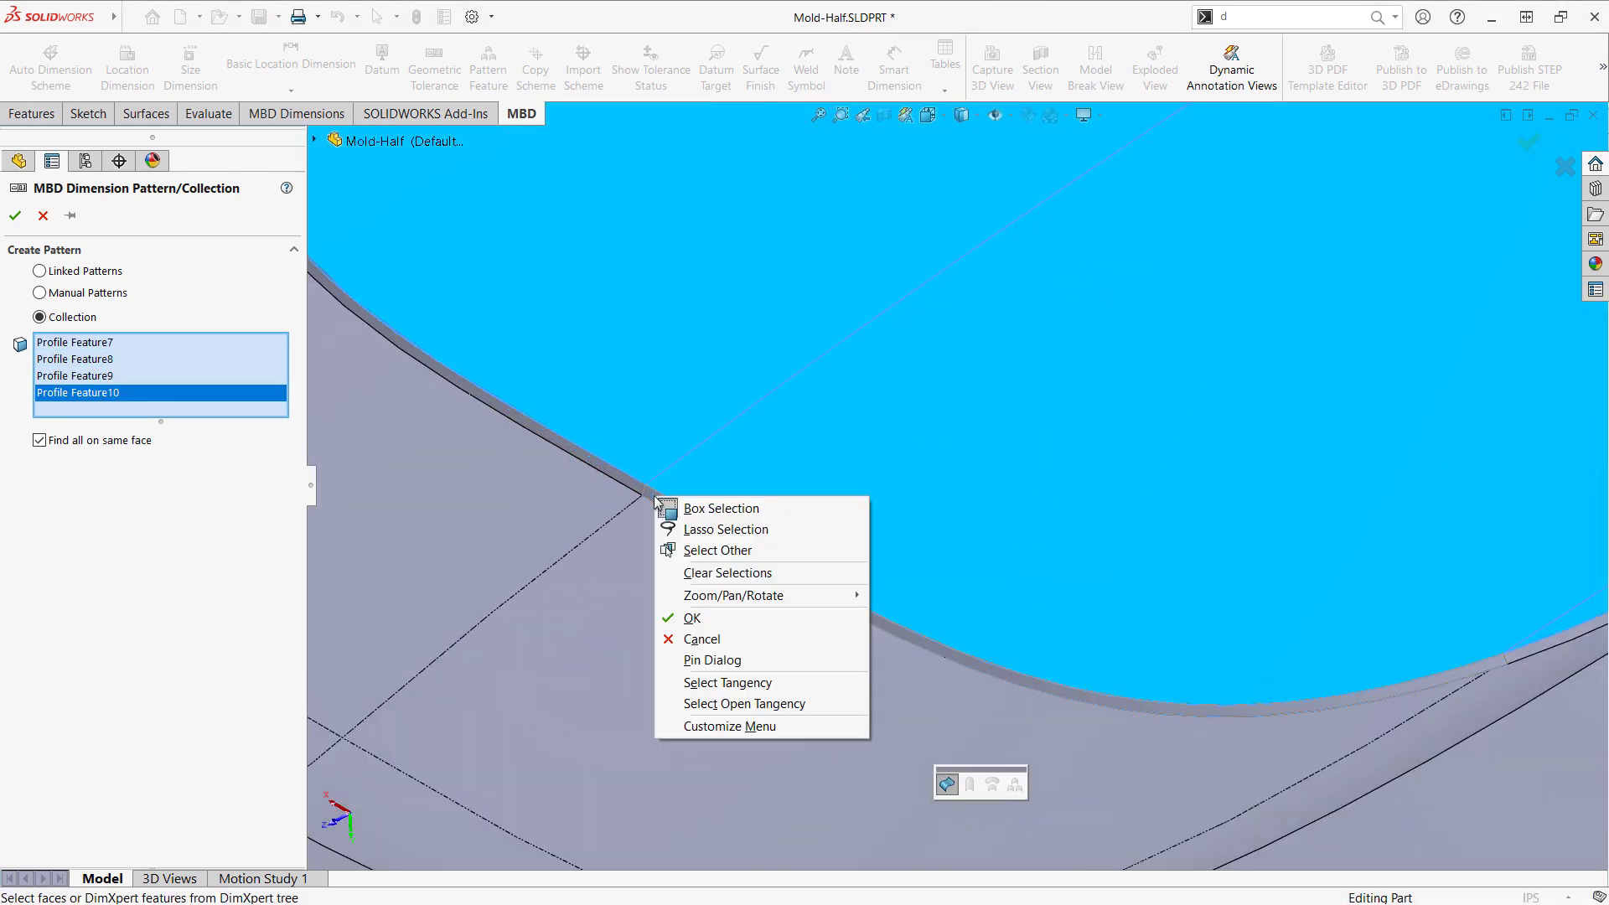
click(728, 683)
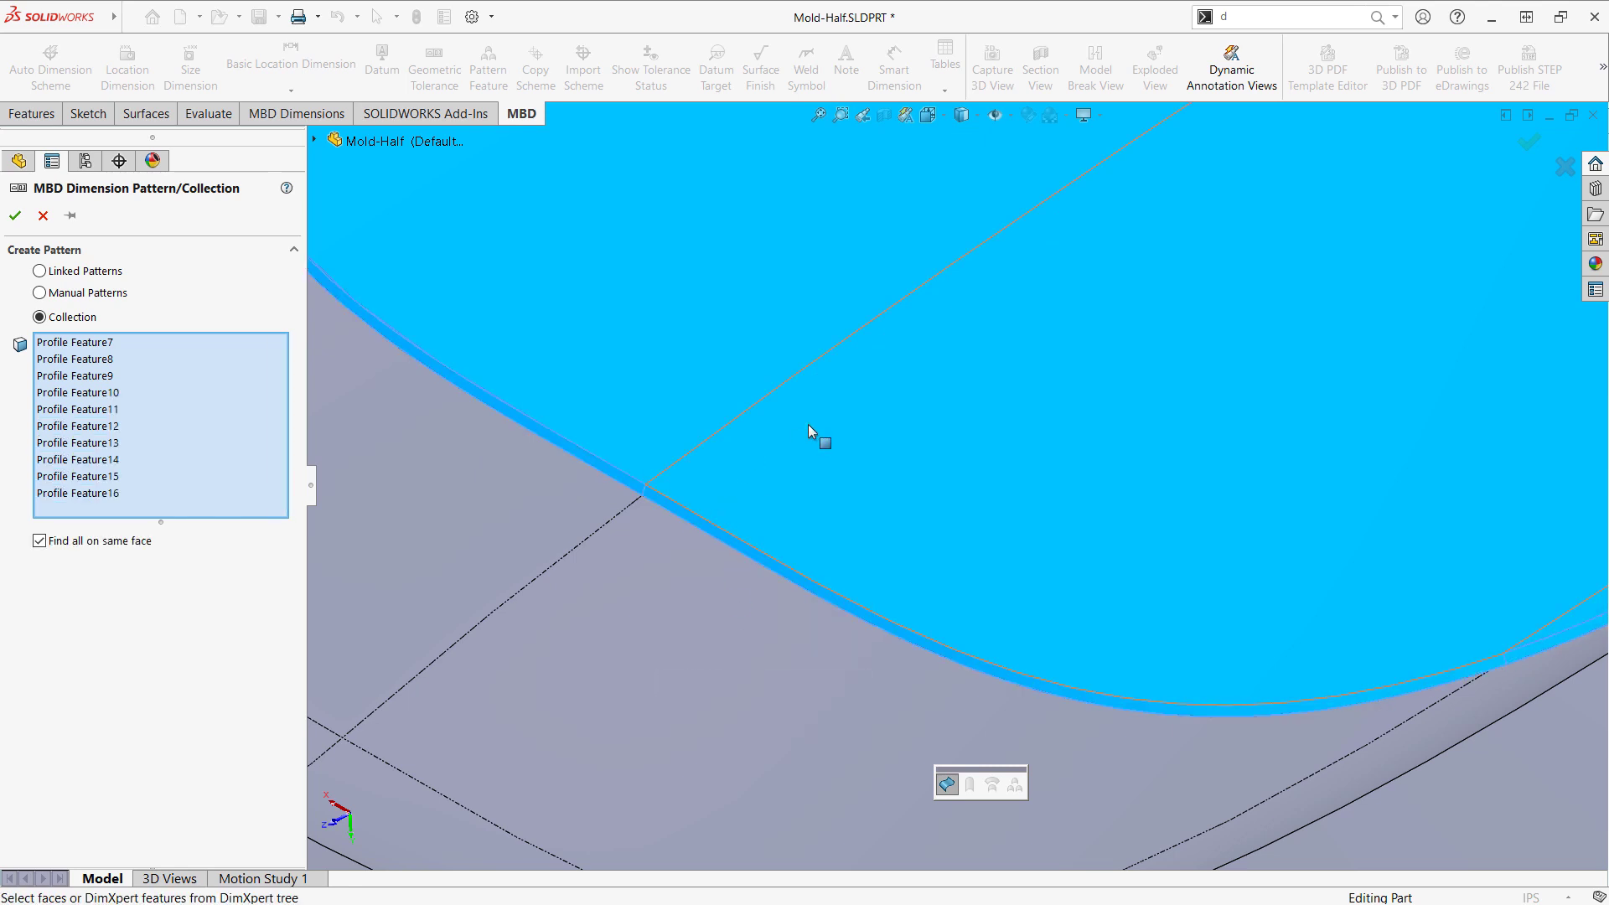
scroll(808, 424, up, 10)
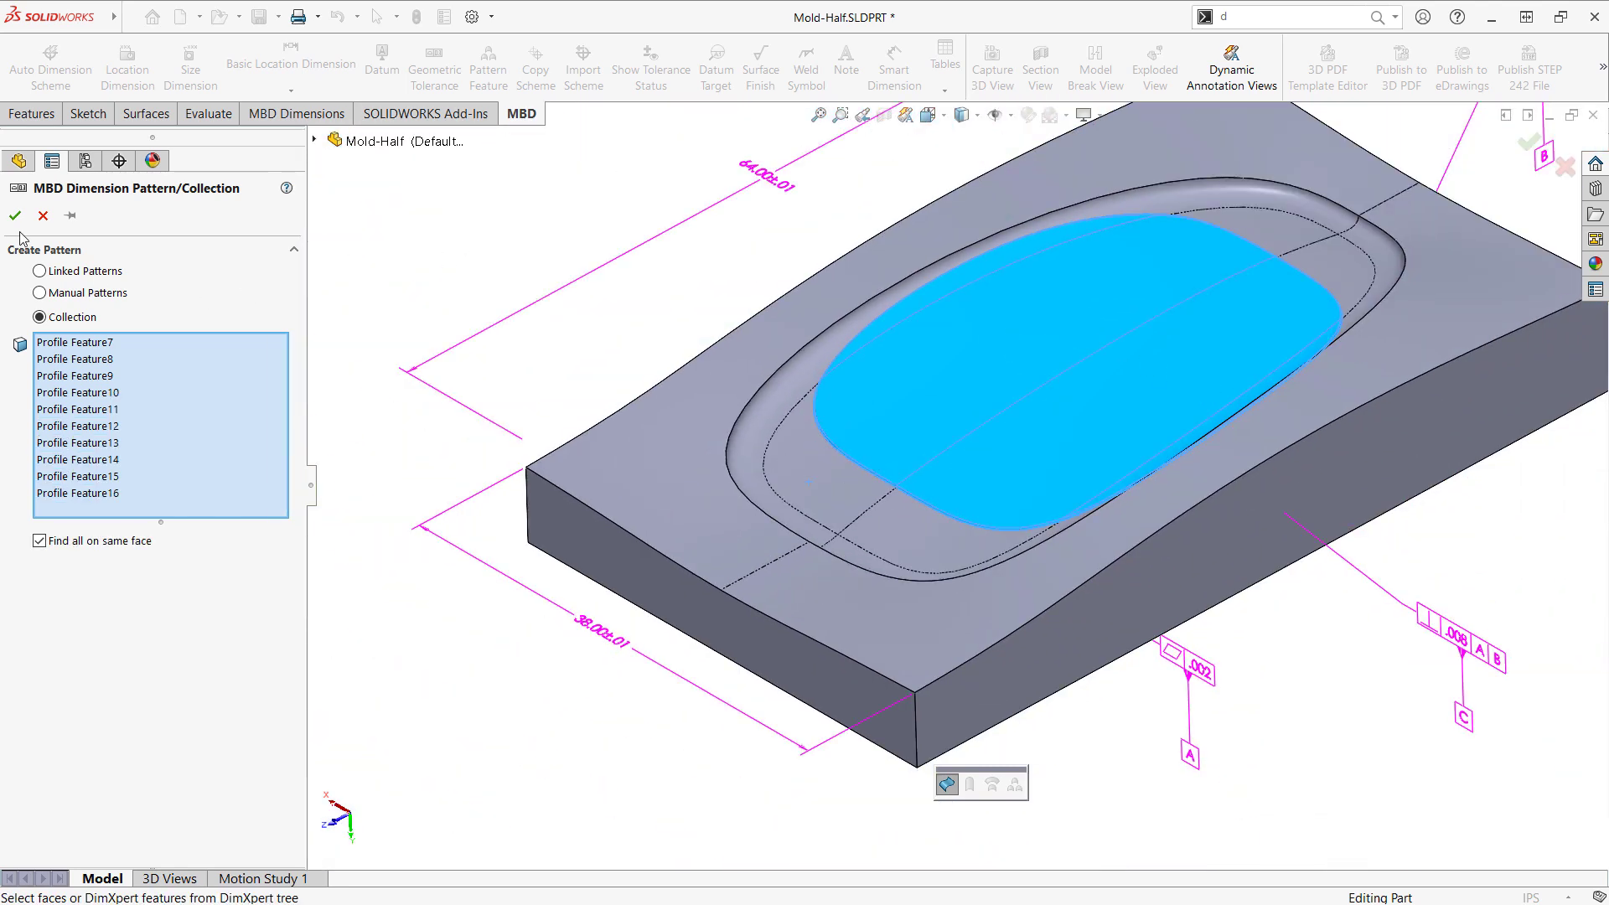
click(15, 215)
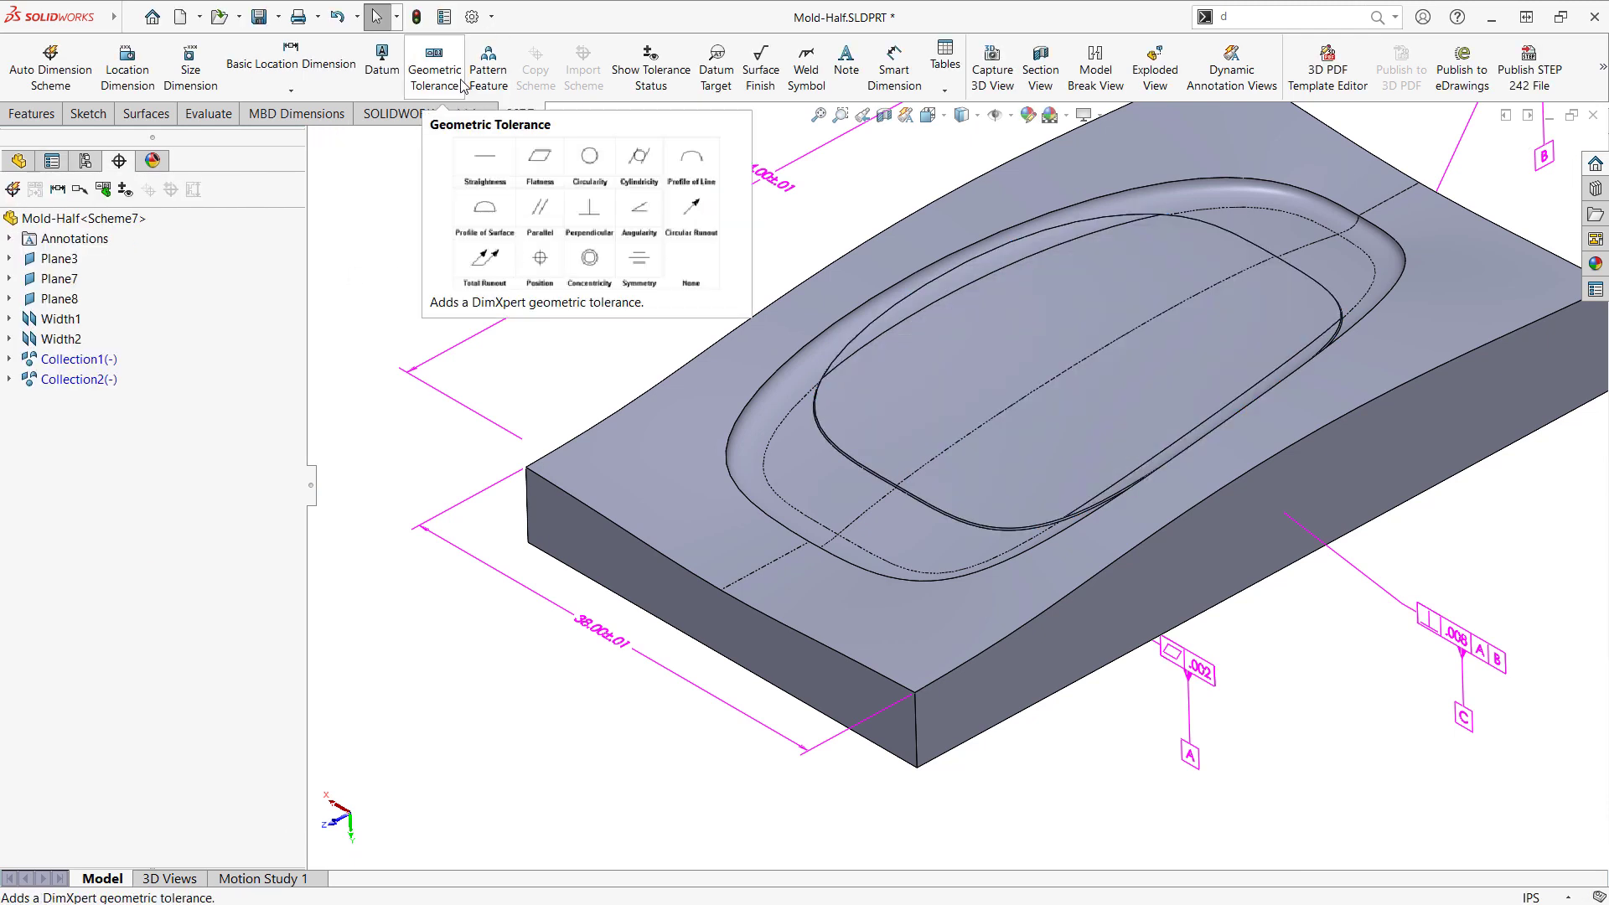
Step: Create Collection3 from the two top-surface faces
click(488, 75)
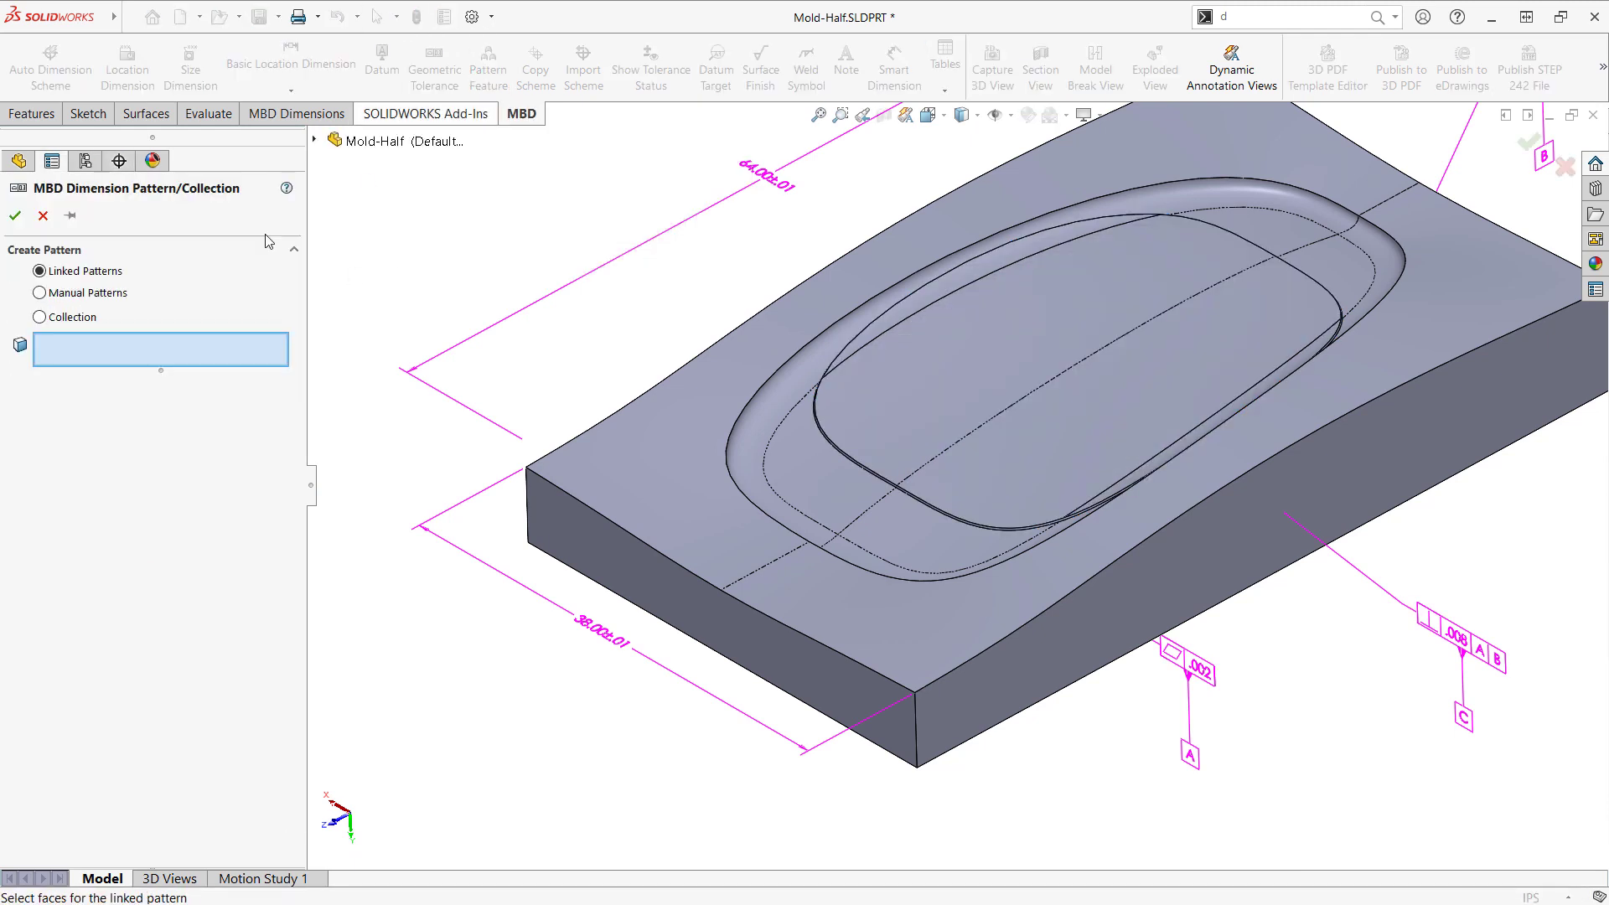
click(91, 319)
click(736, 519)
click(1401, 364)
key(f)
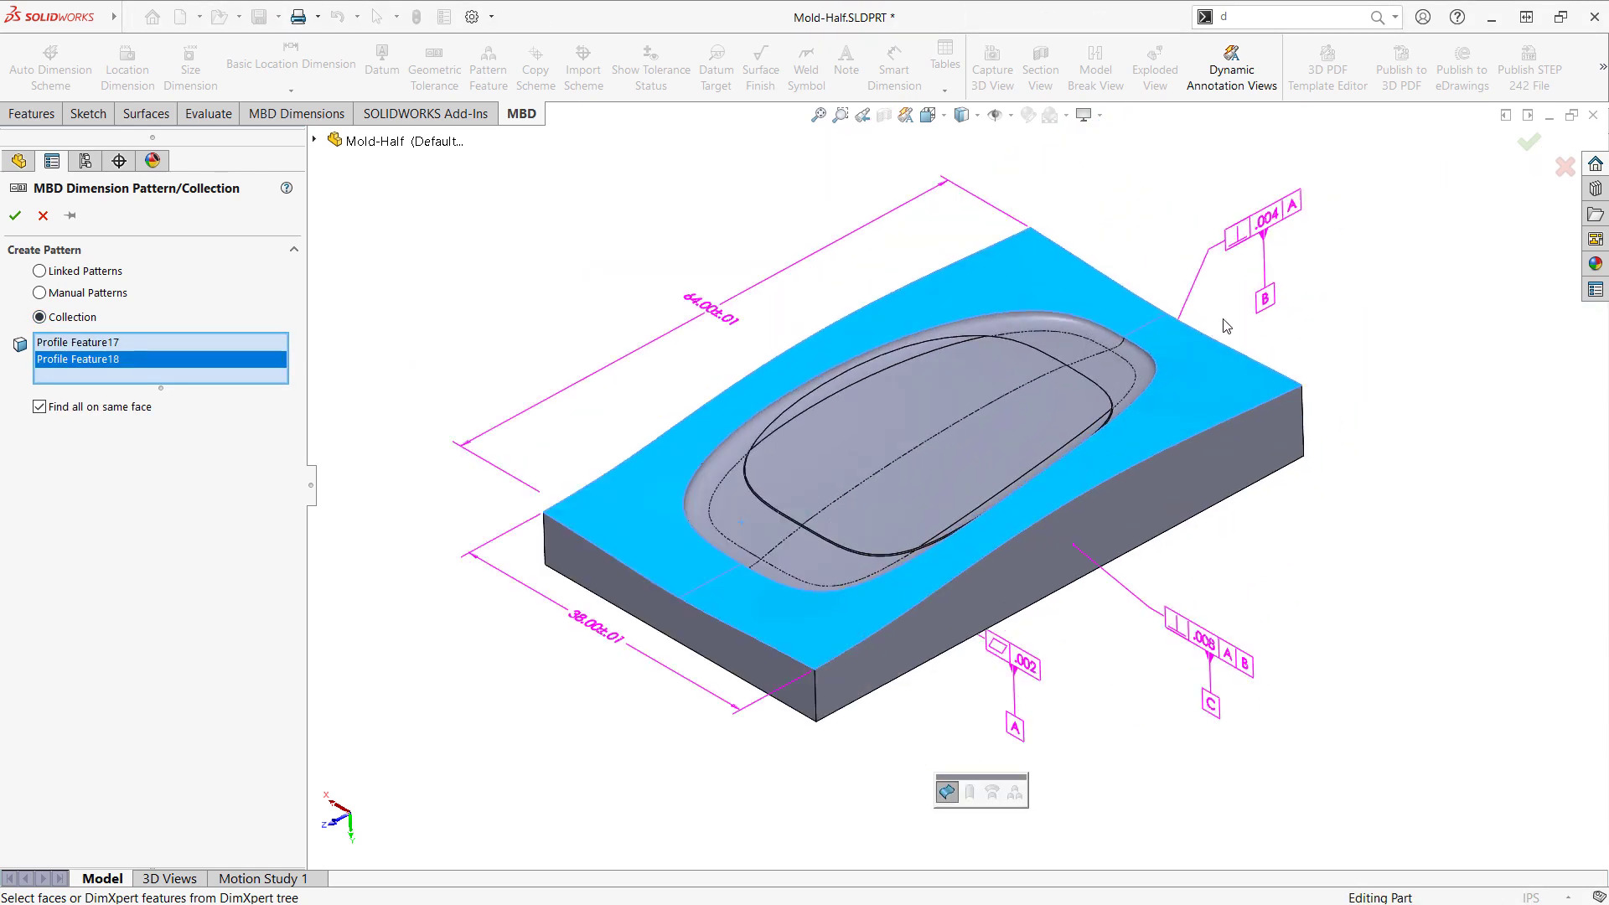
click(15, 216)
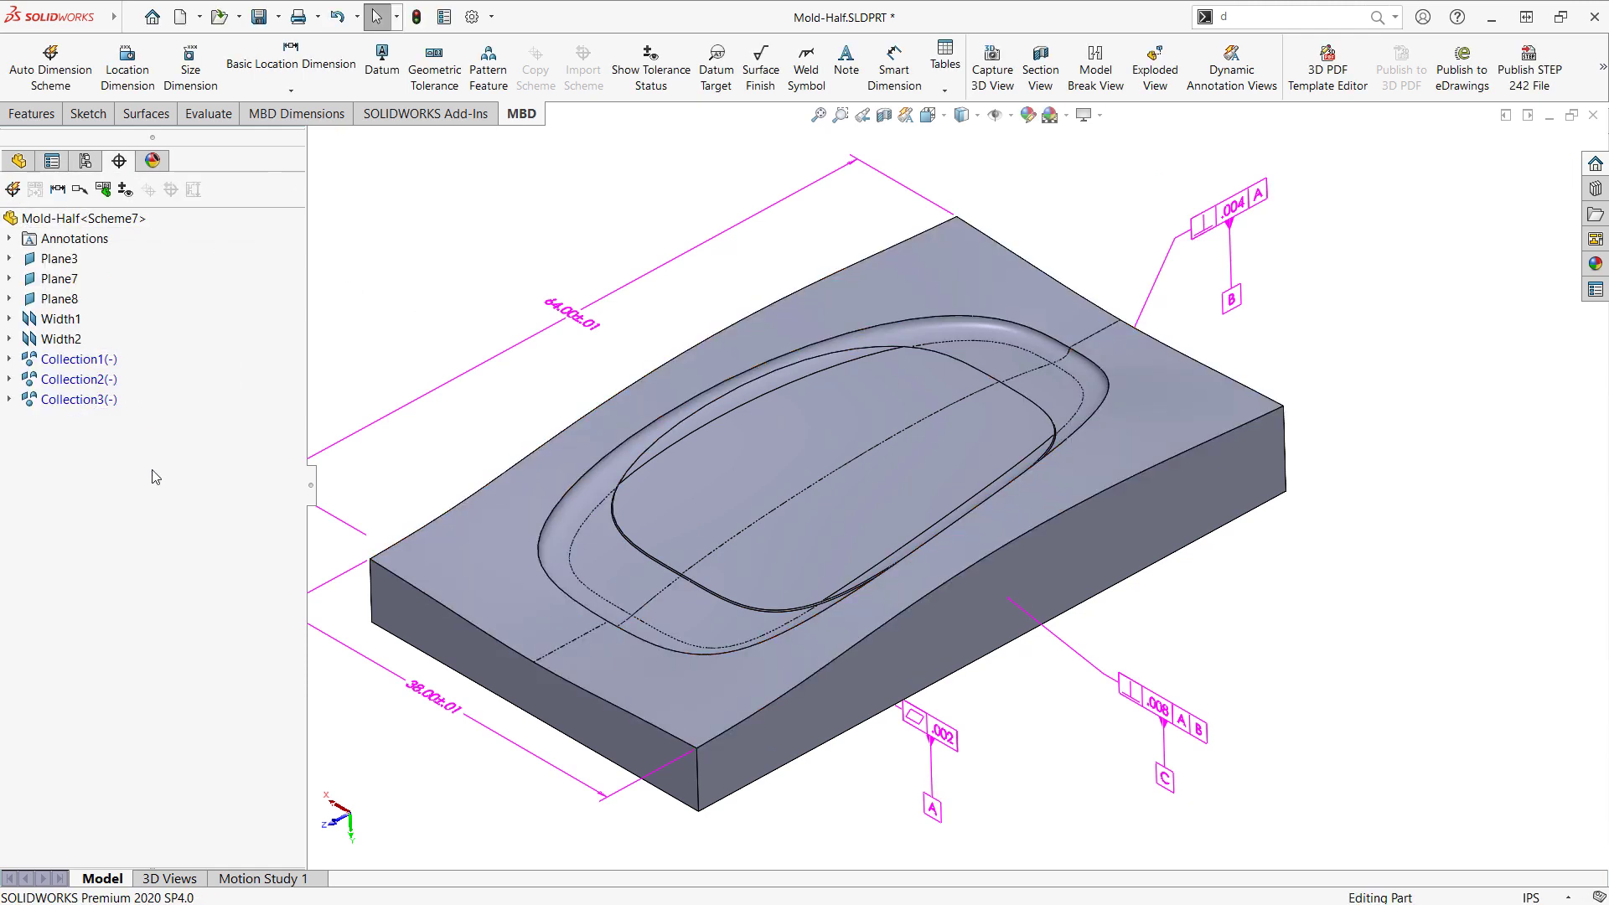
Step: Set up a profile-of-surface geometric tolerance of .010 referencing datums A, B and C
click(439, 75)
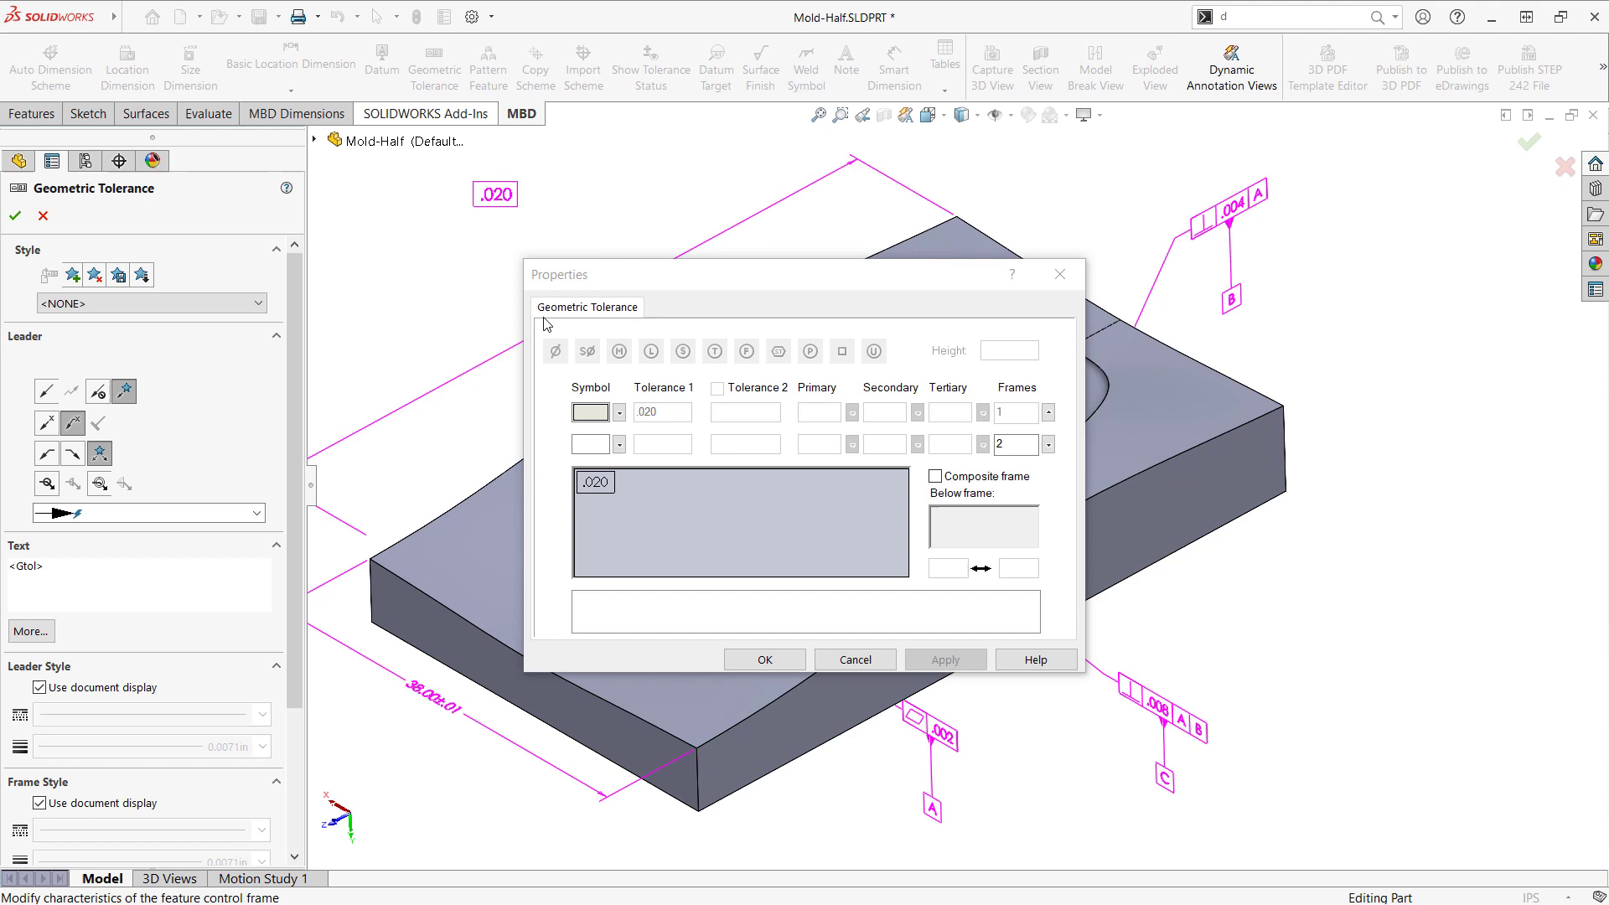
click(619, 412)
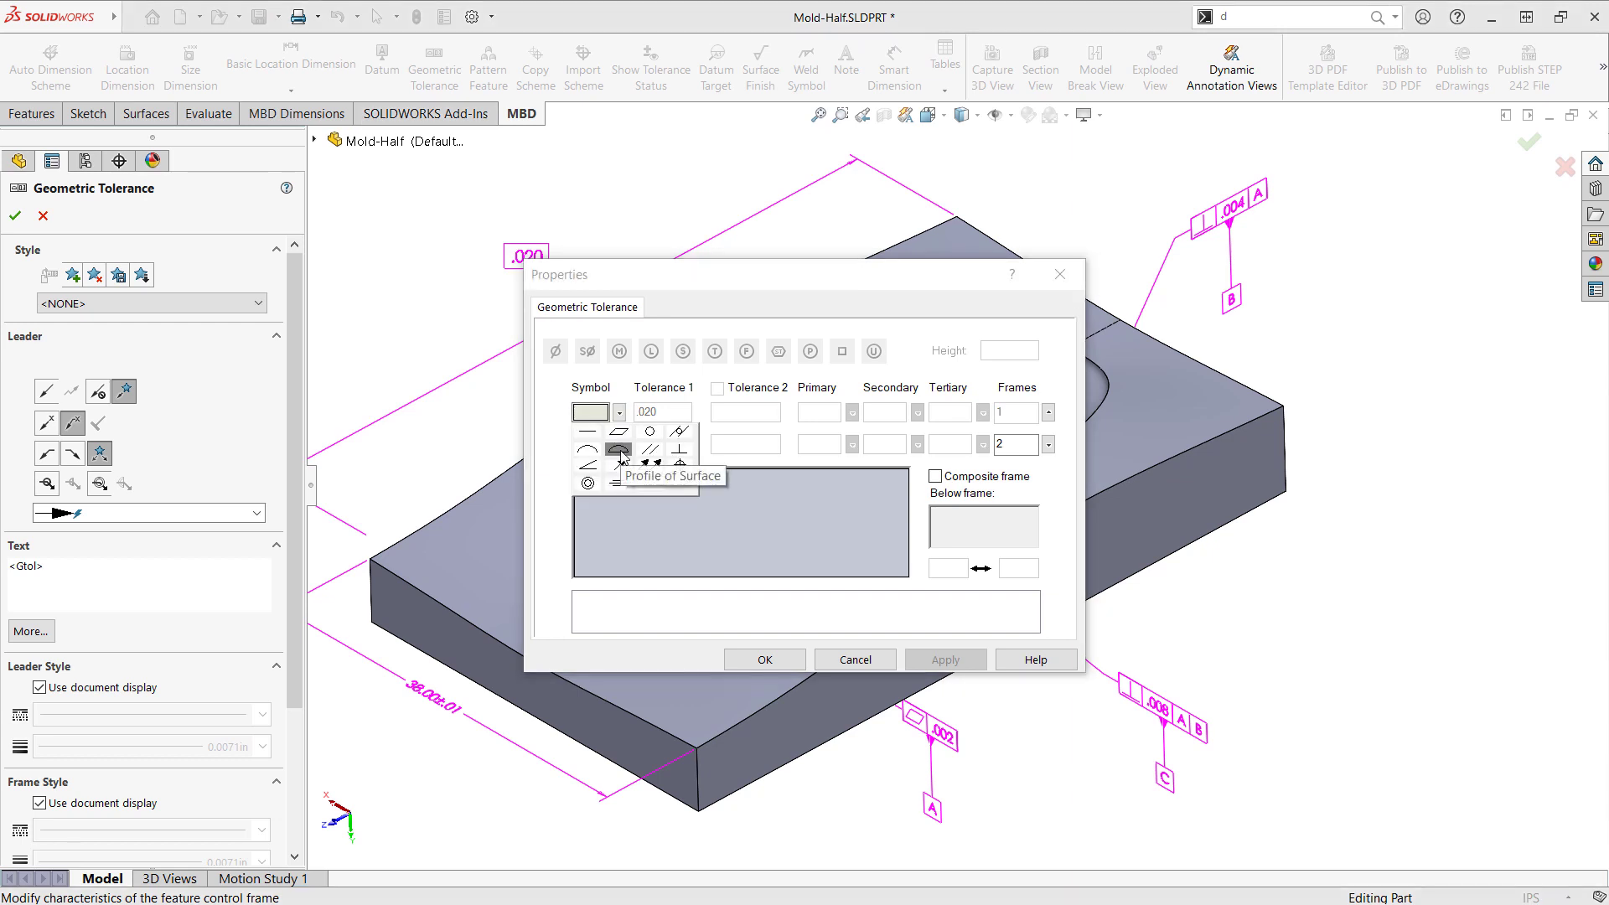
click(618, 449)
double_click(677, 412)
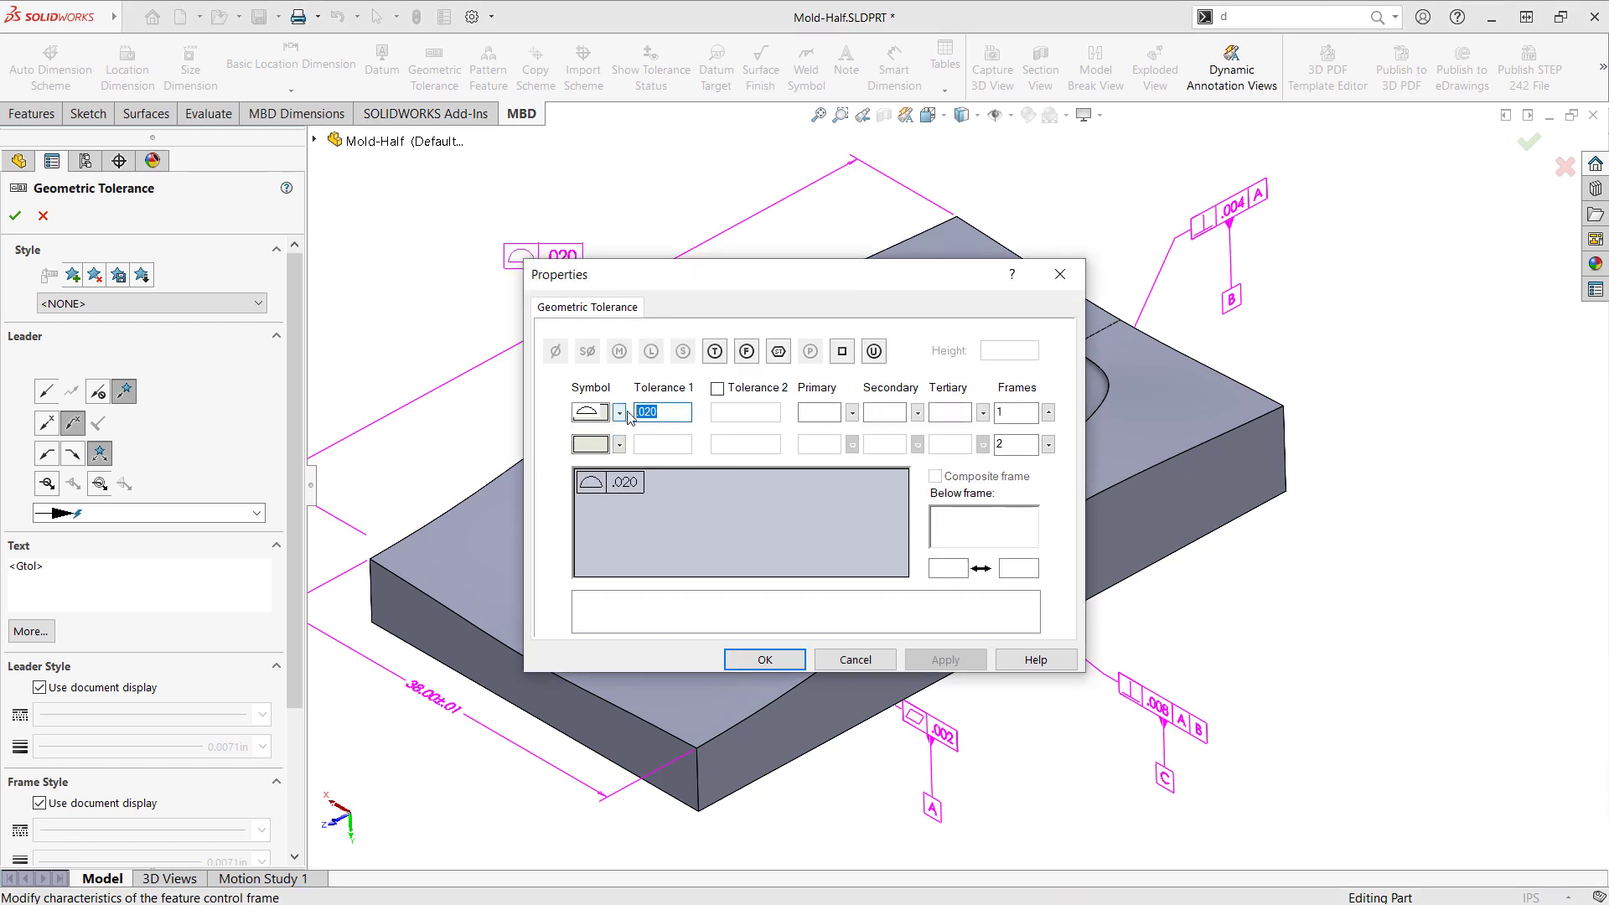
text(.010)
click(817, 411)
text(A)
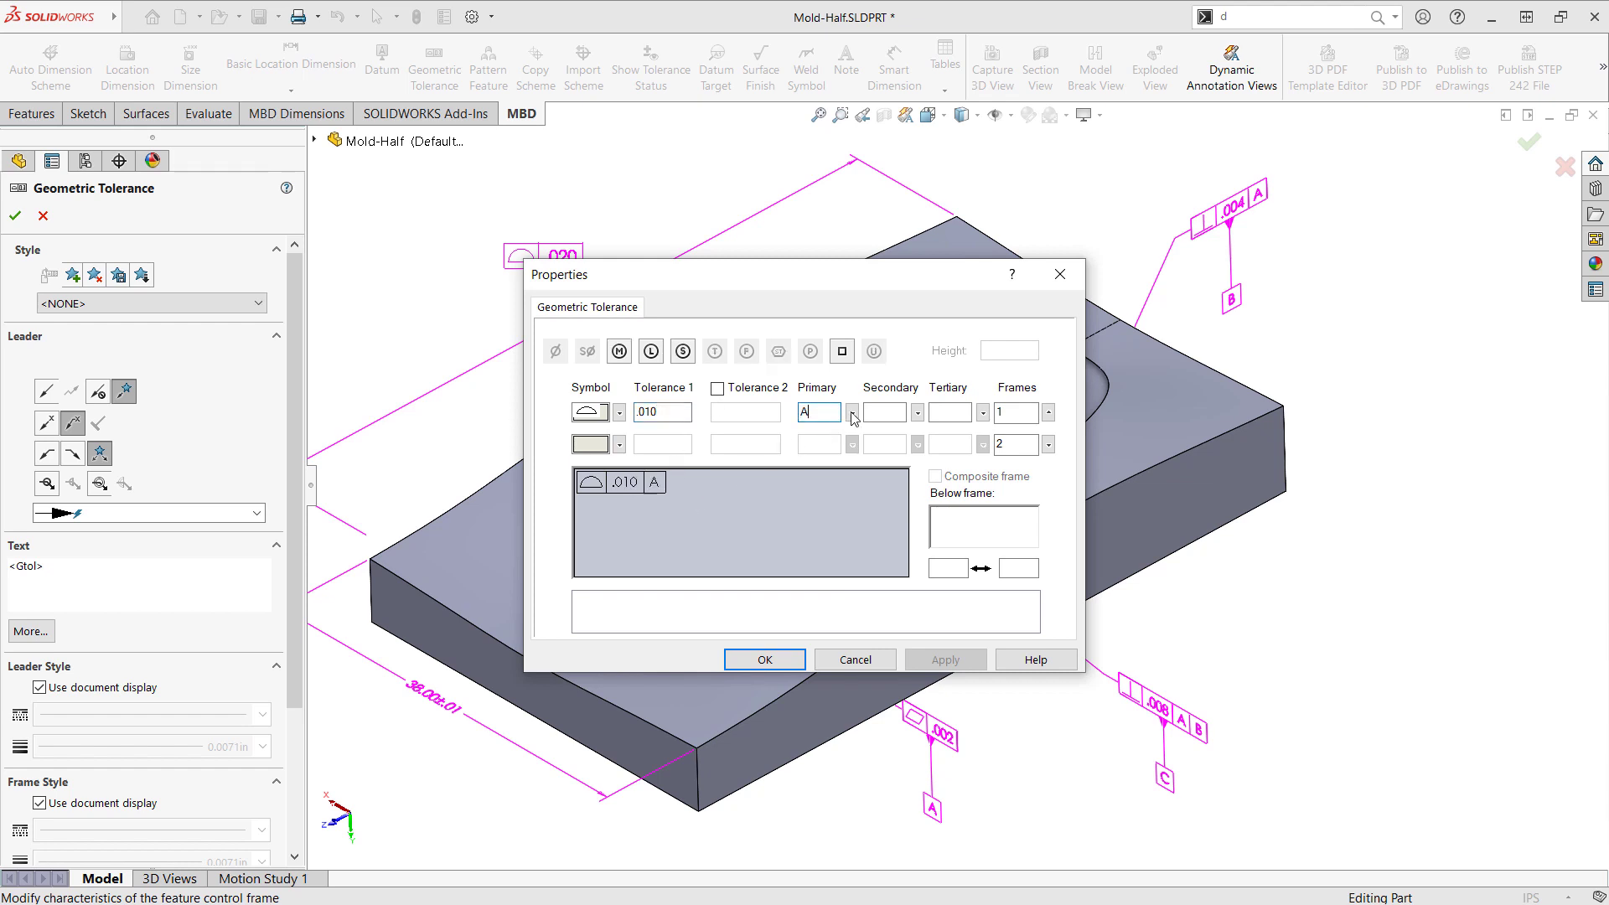
click(885, 412)
text(B)
click(939, 415)
text(C)
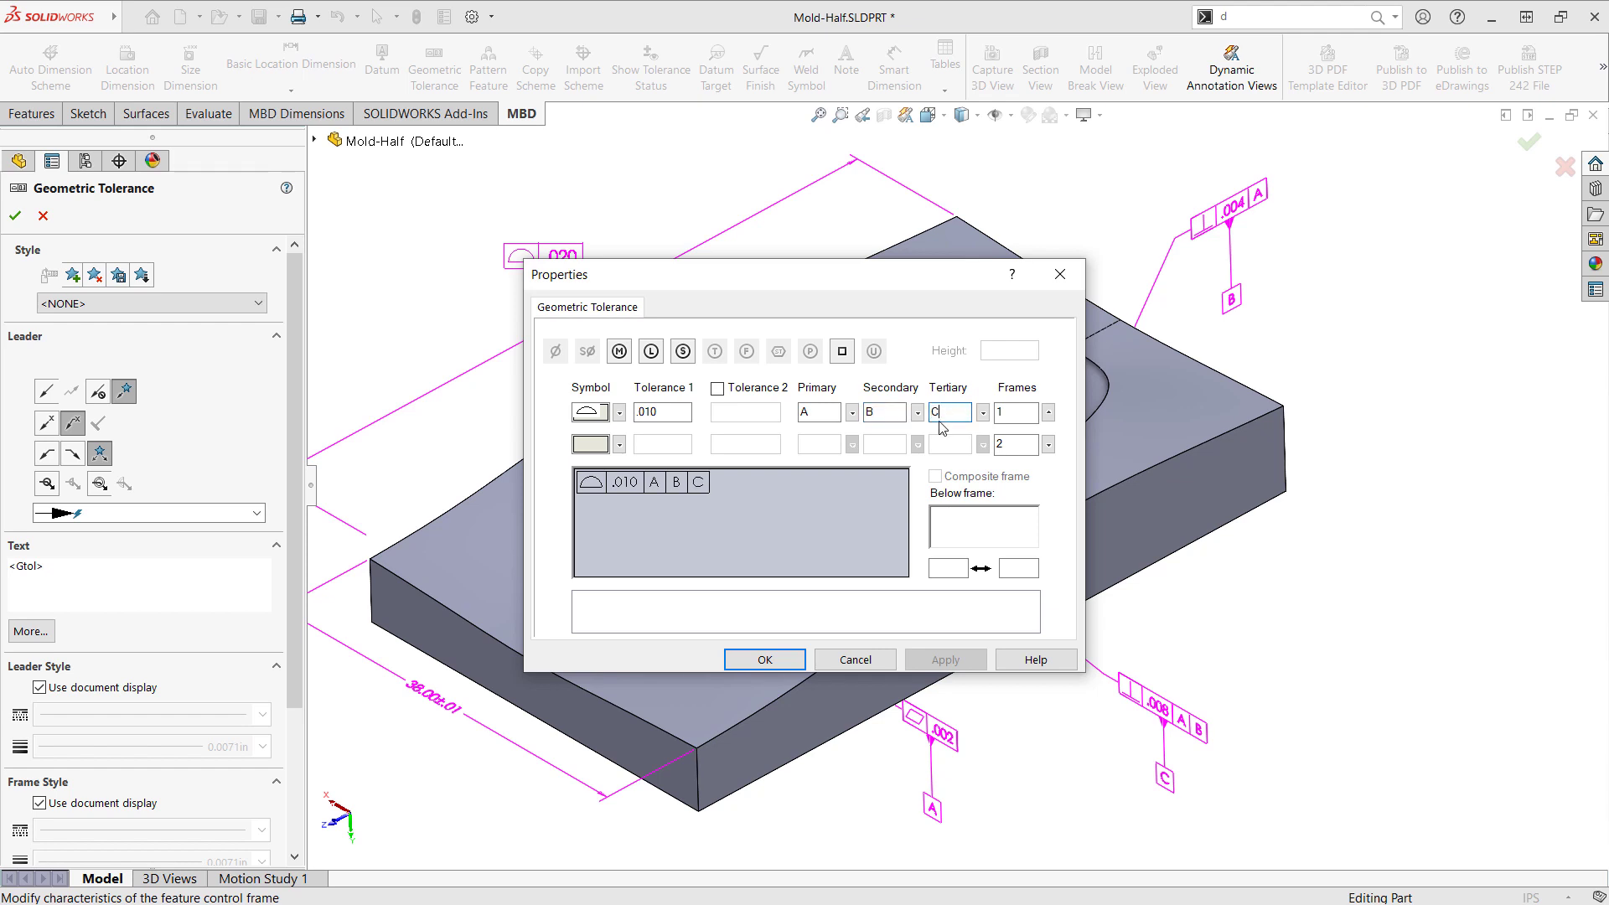
Step: Attach the callout to the pocket edge, place it up-left of the pocket, and accept it
drag(748, 278, 1152, 247)
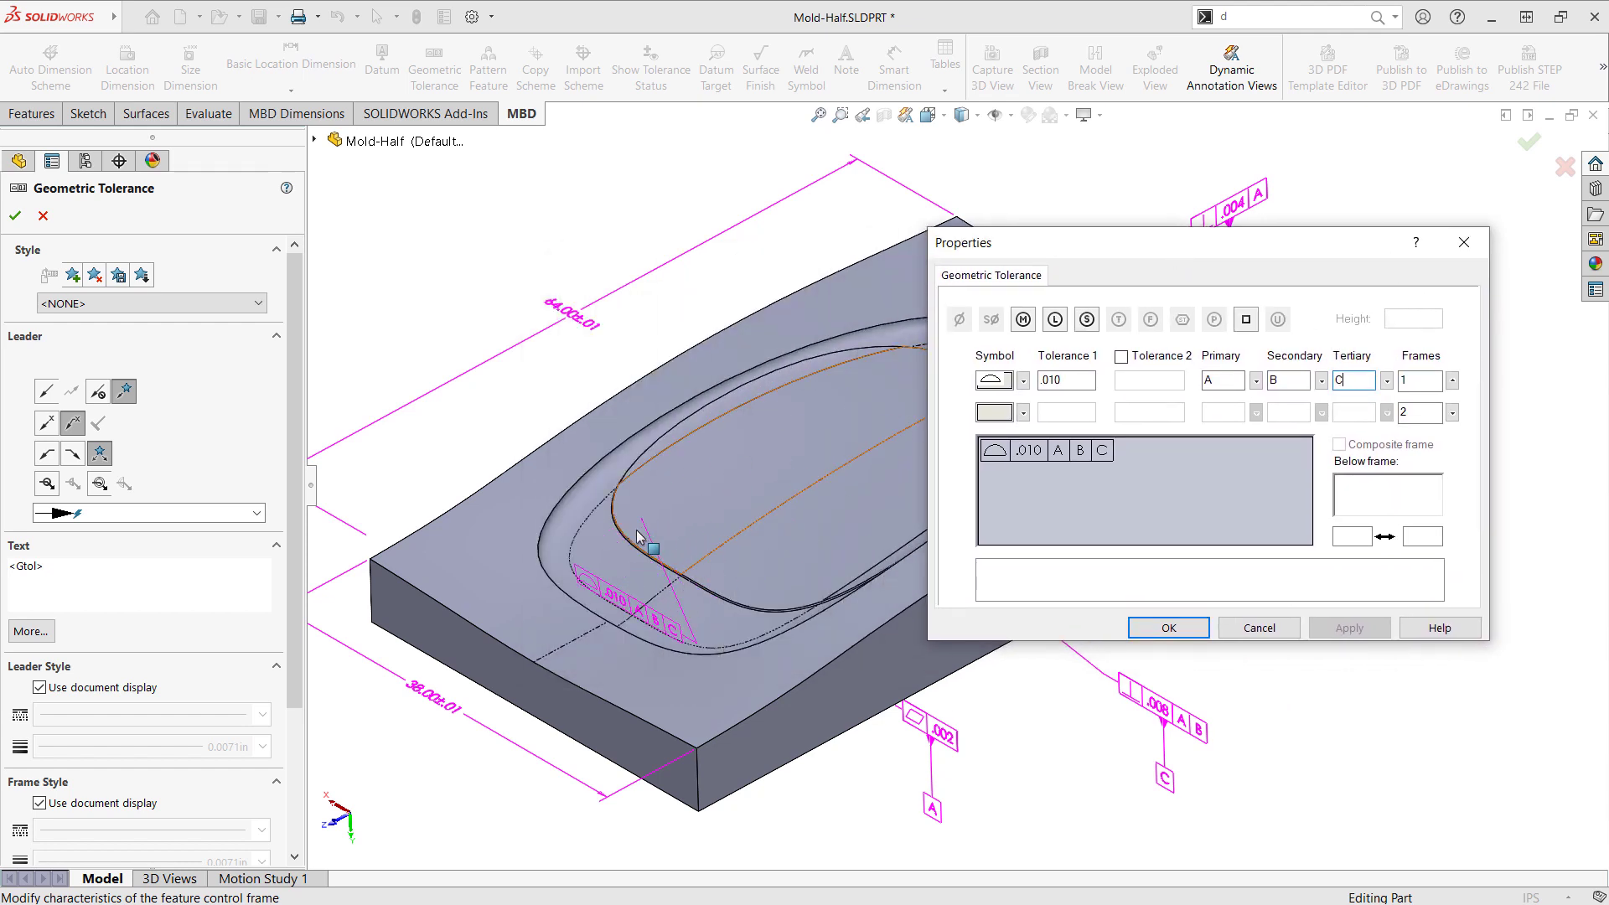
click(608, 573)
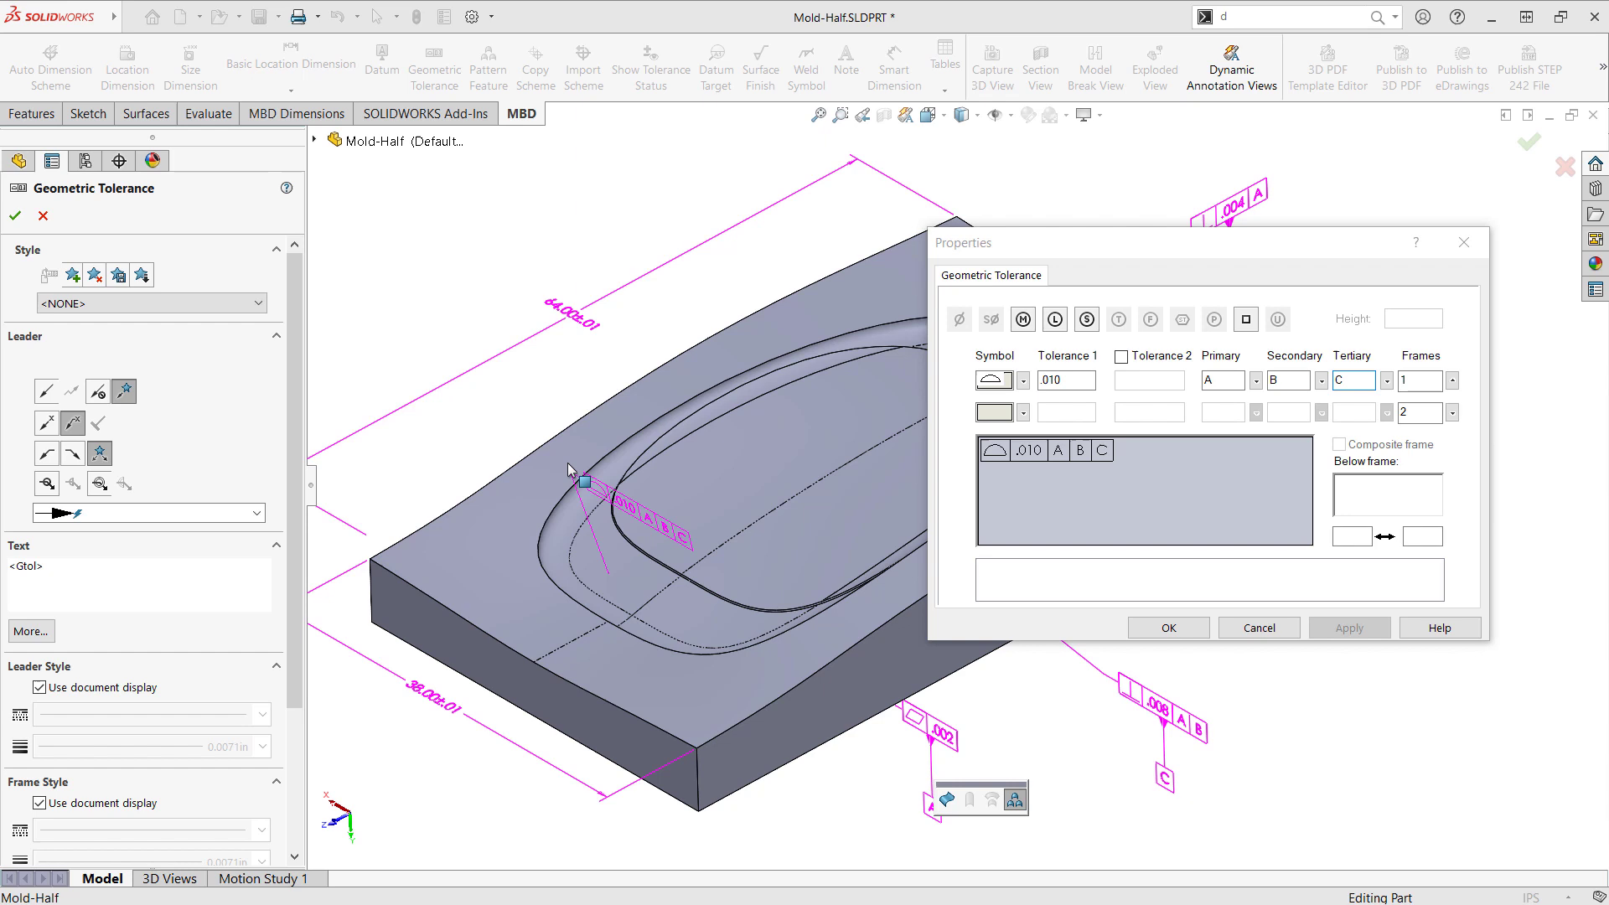
click(453, 411)
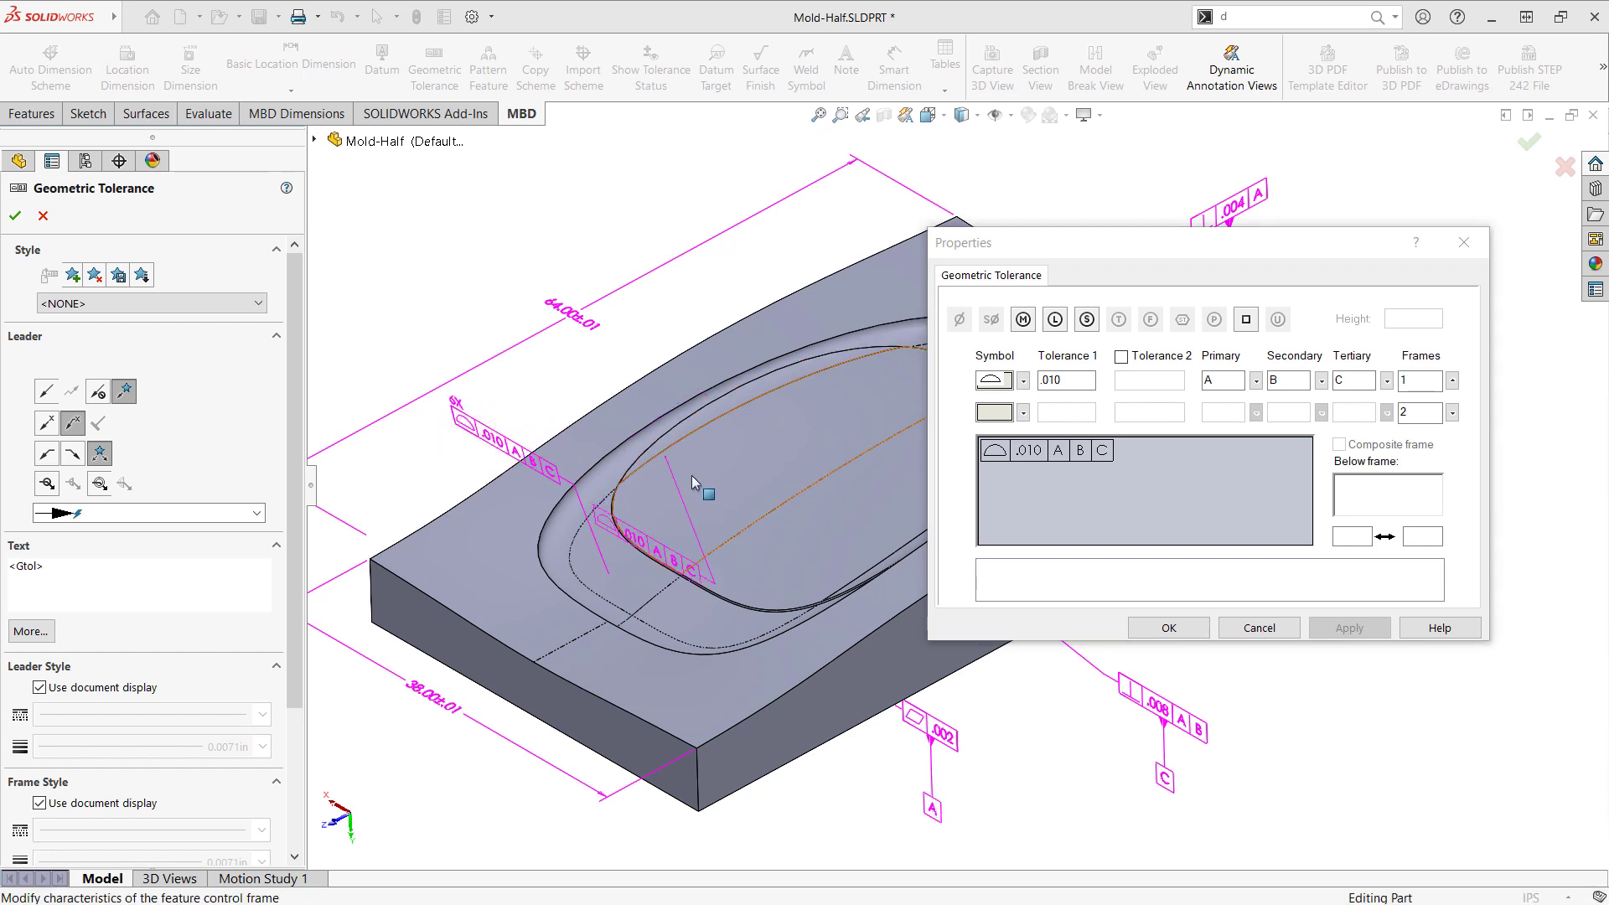
click(1198, 624)
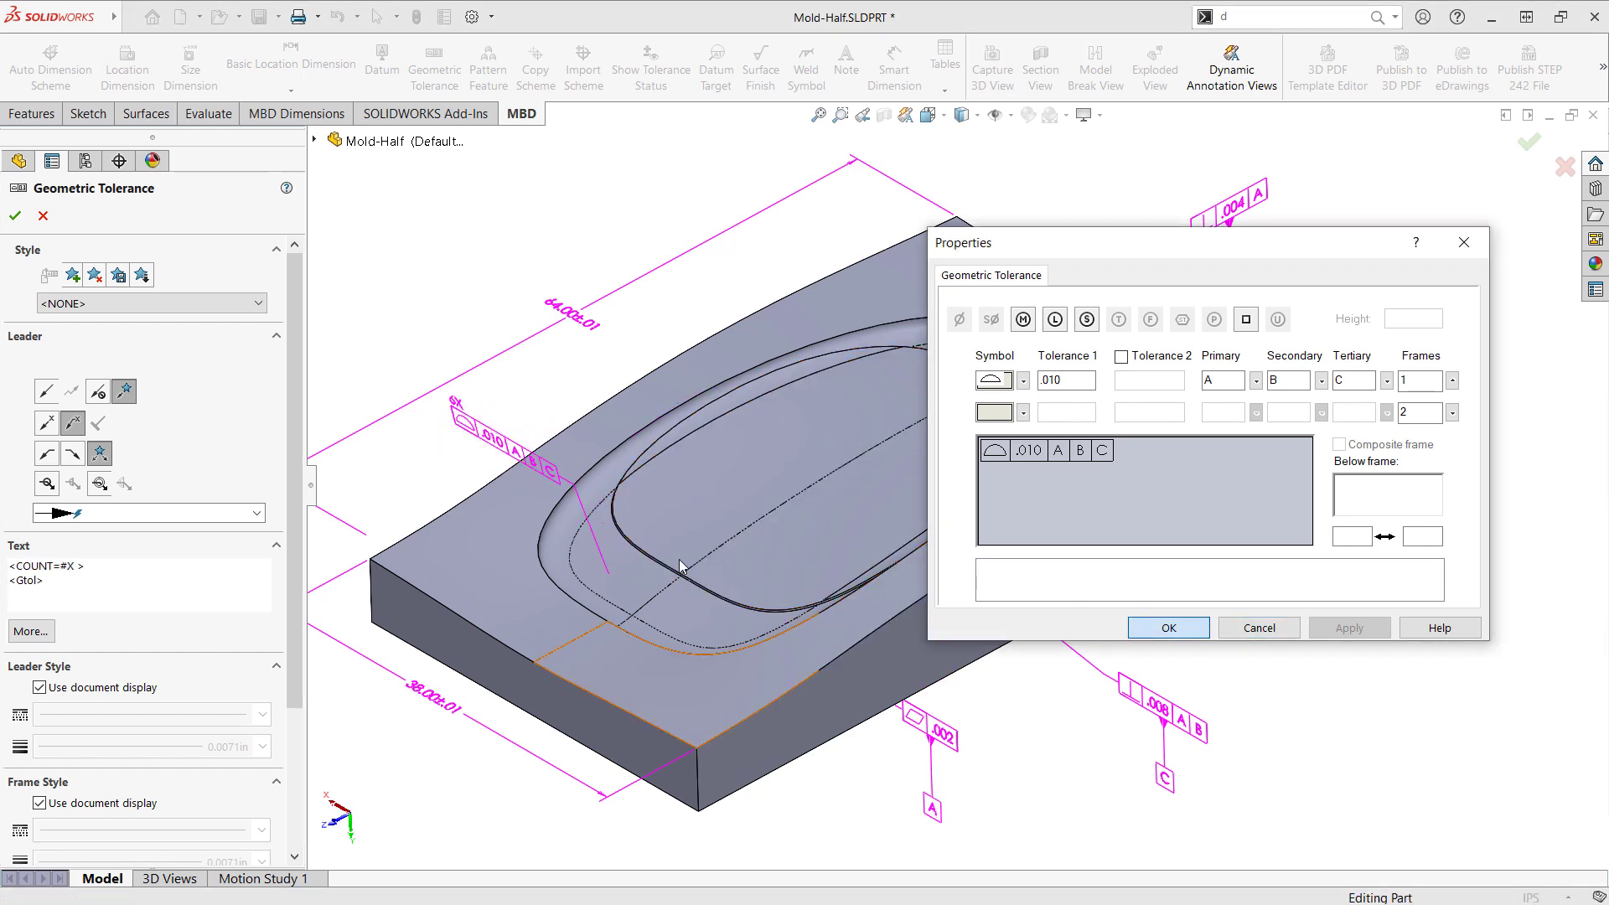
key(Return)
middle_drag(734, 598, 505, 434)
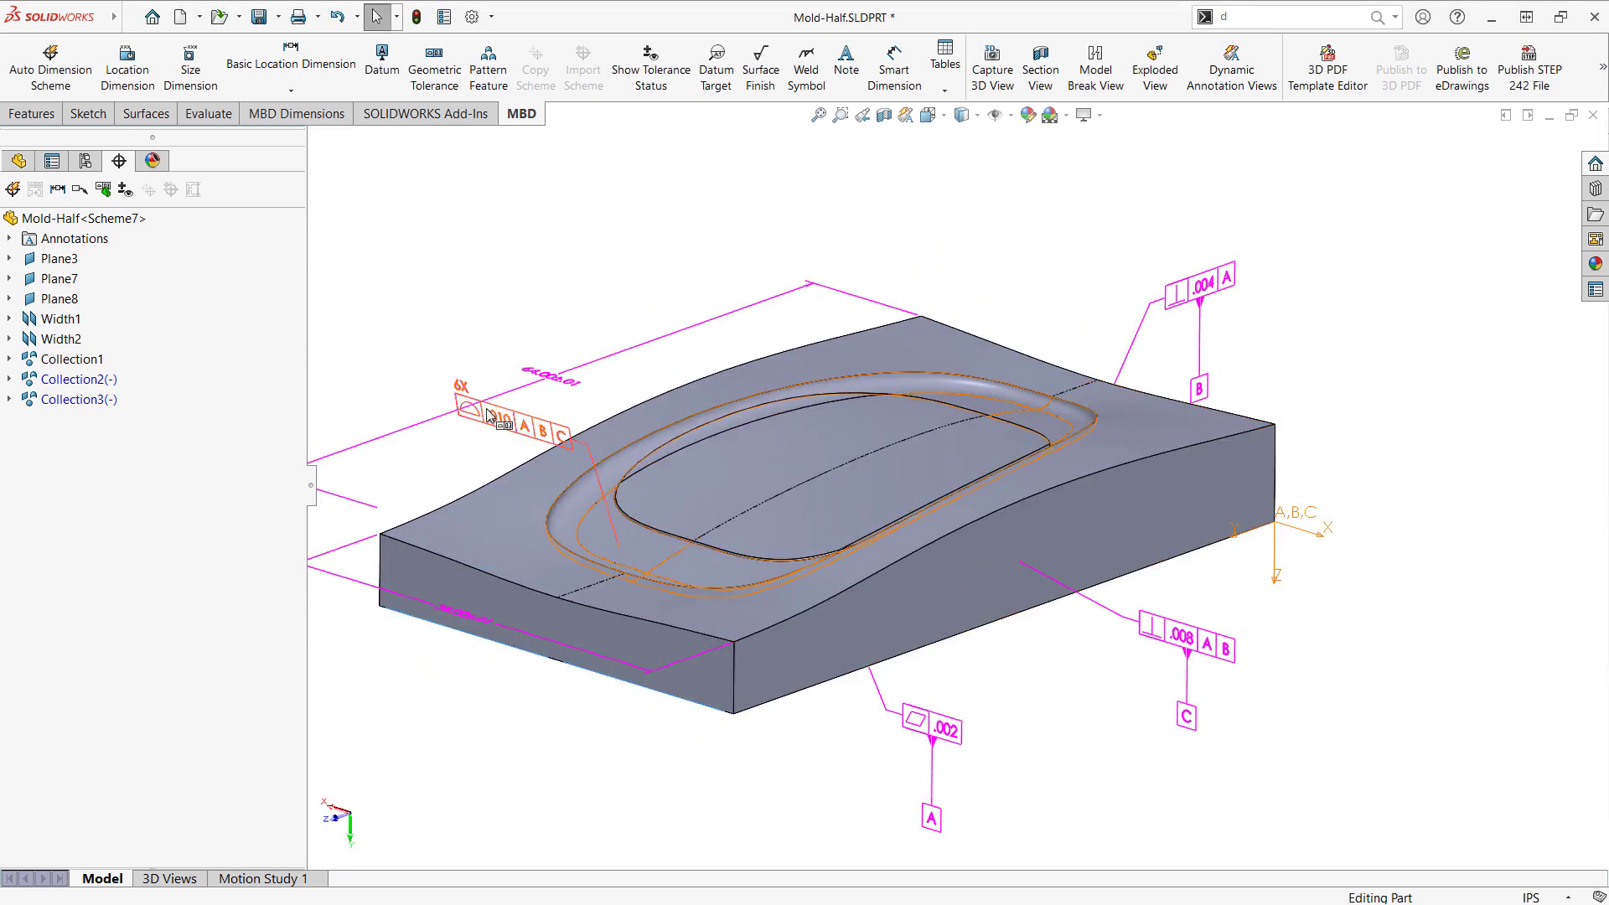
Step: Review the 6X profile callout and turn on tolerance status colouring
click(487, 416)
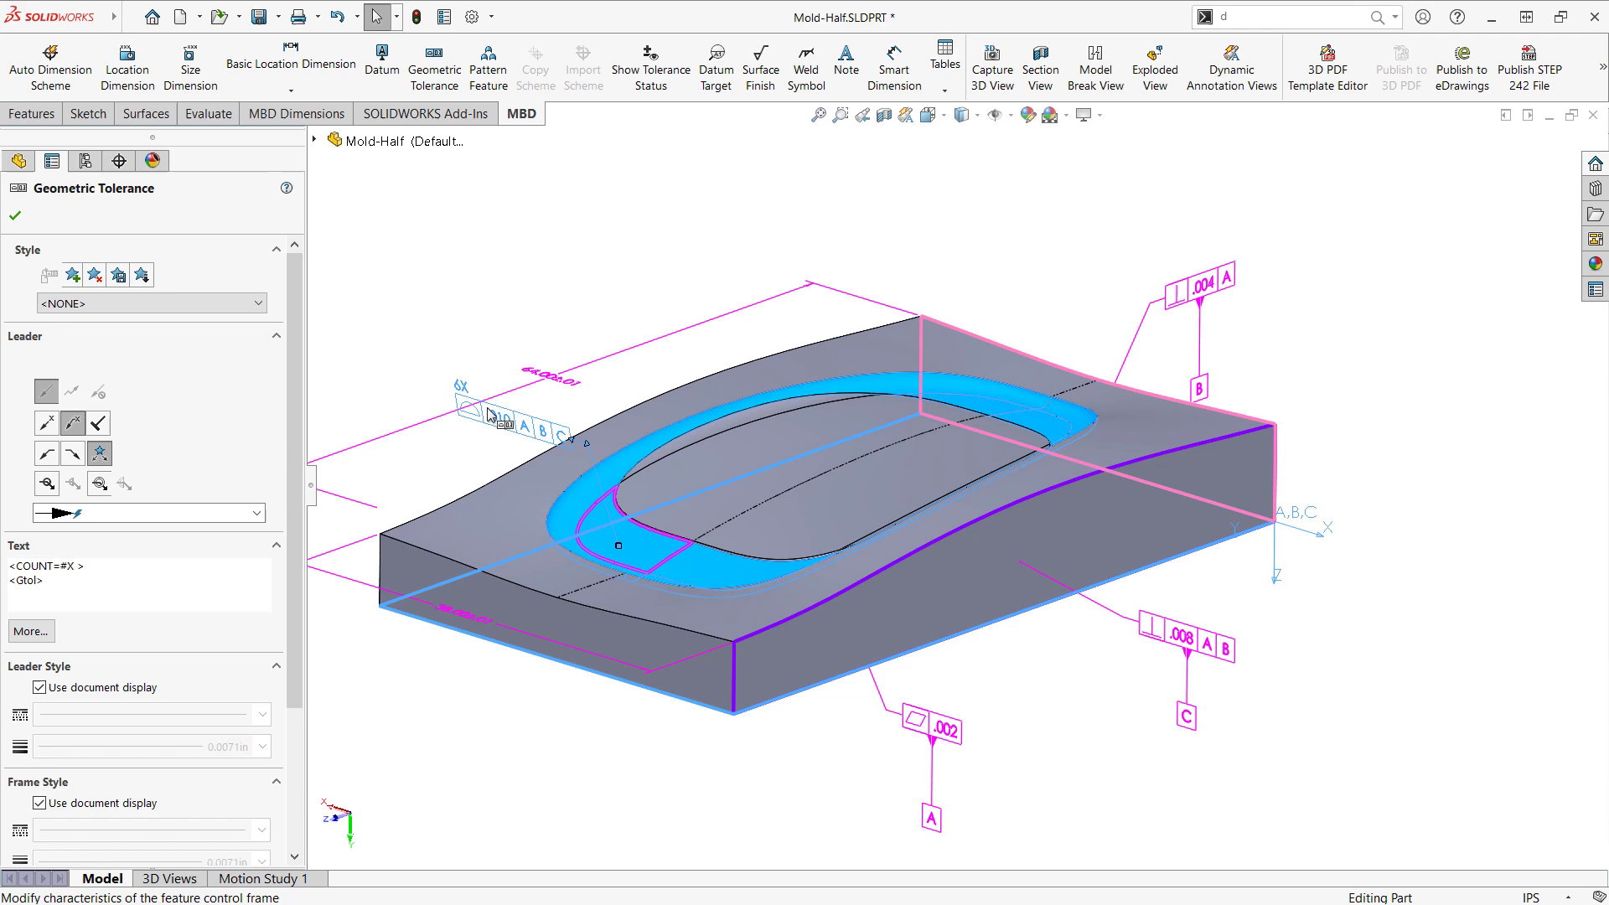
key(Escape)
middle_drag(586, 369, 640, 335)
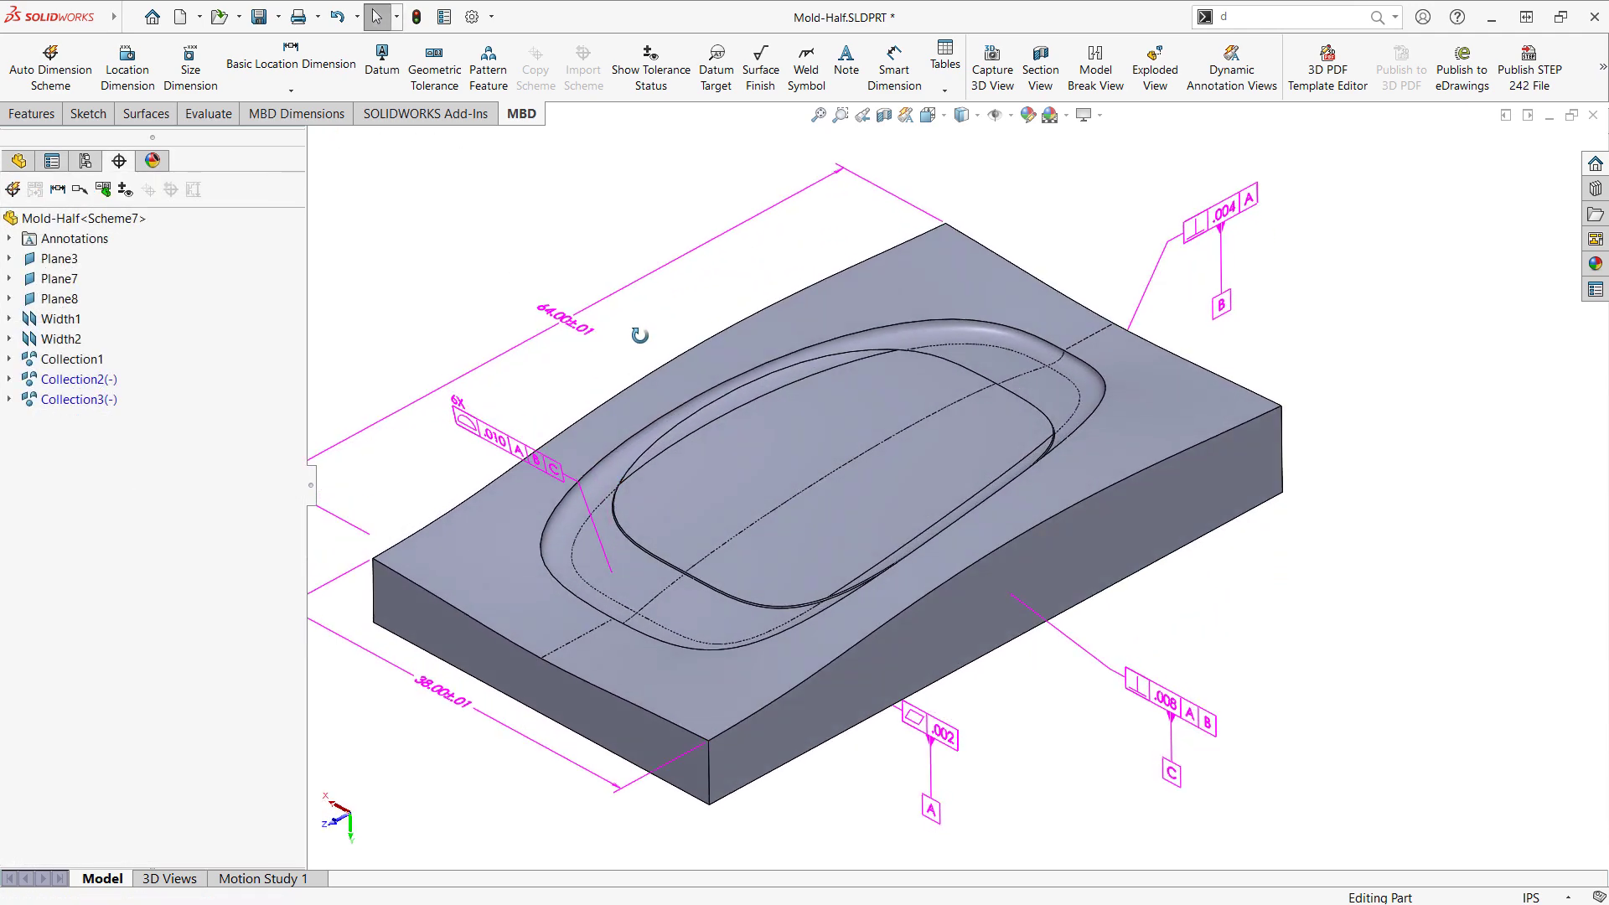
click(125, 190)
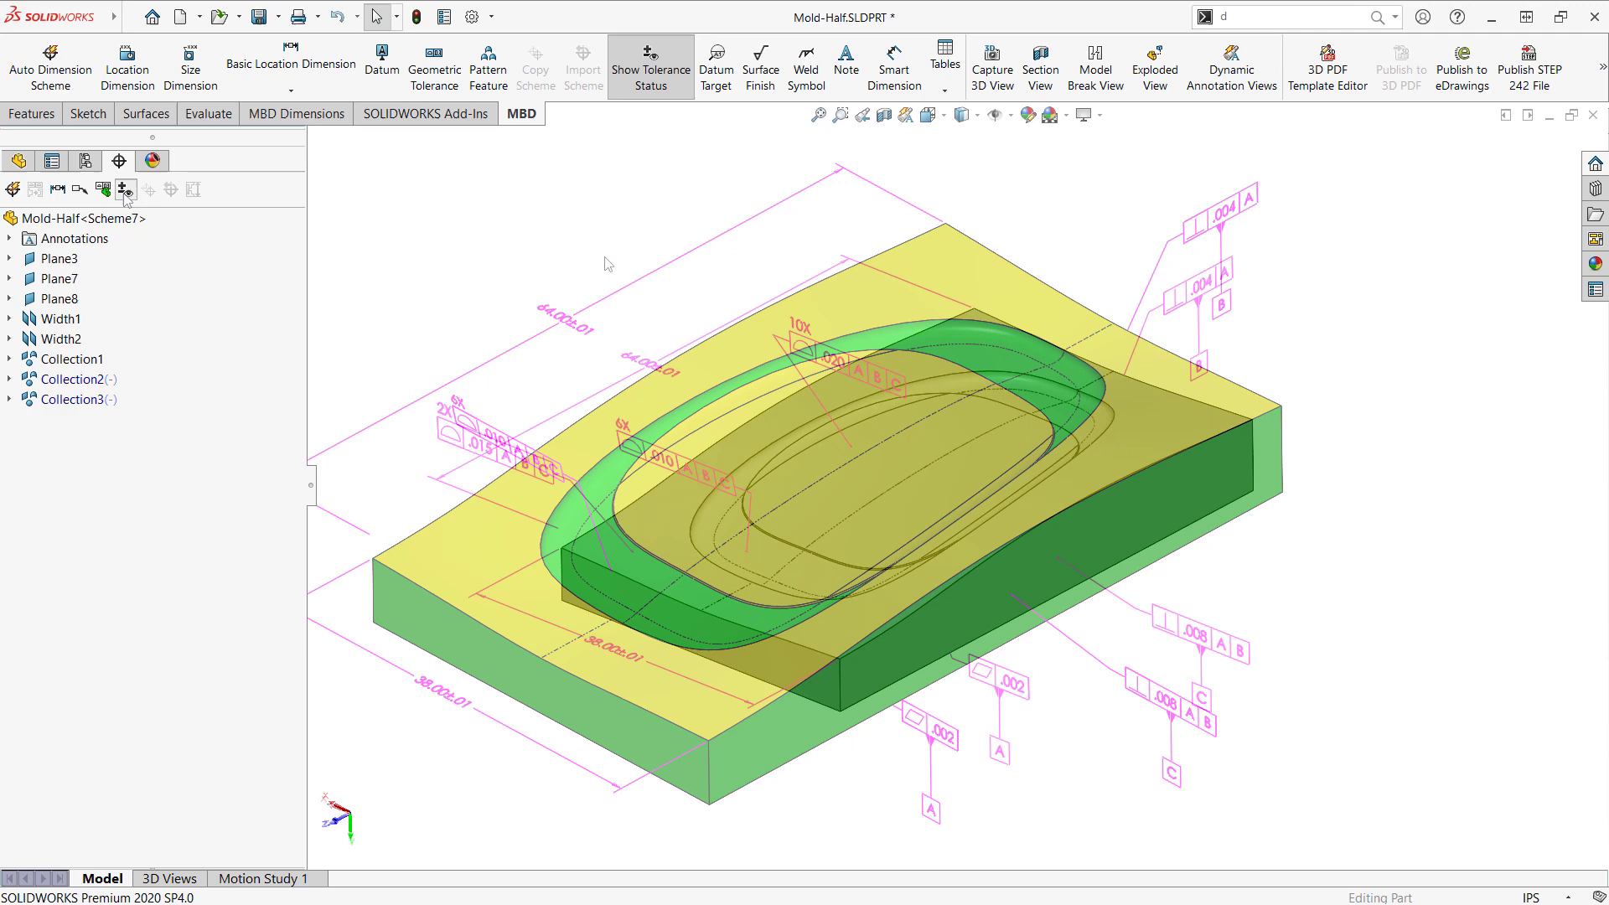
Step: Check the faces covered by the 2X .015, 6X .010 and 10X .020 callouts
click(453, 431)
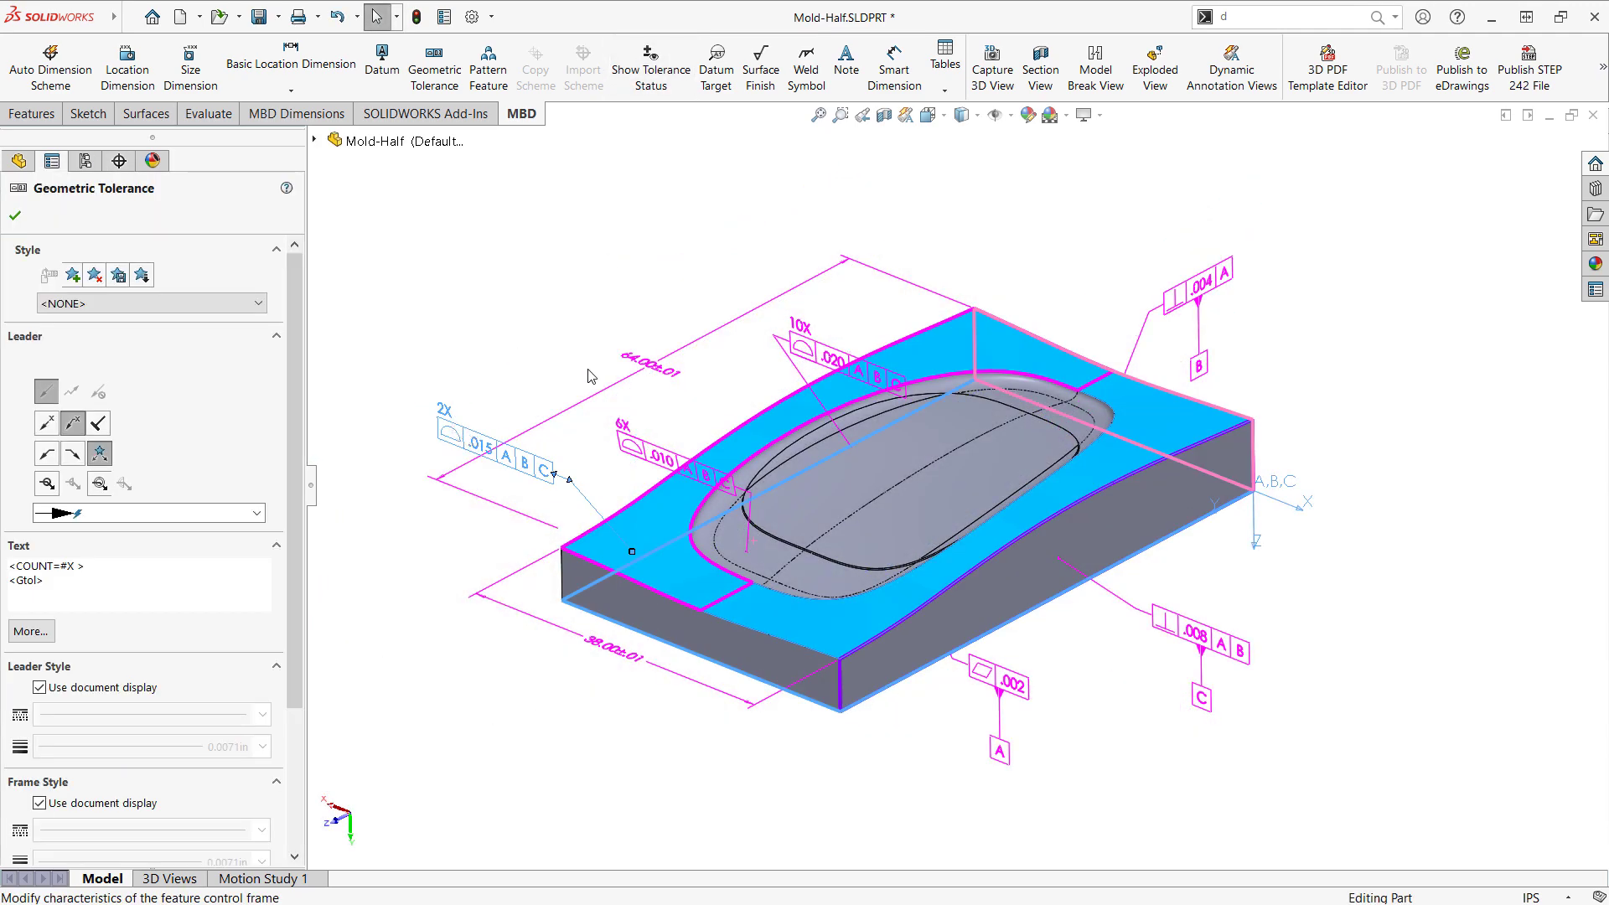
click(644, 452)
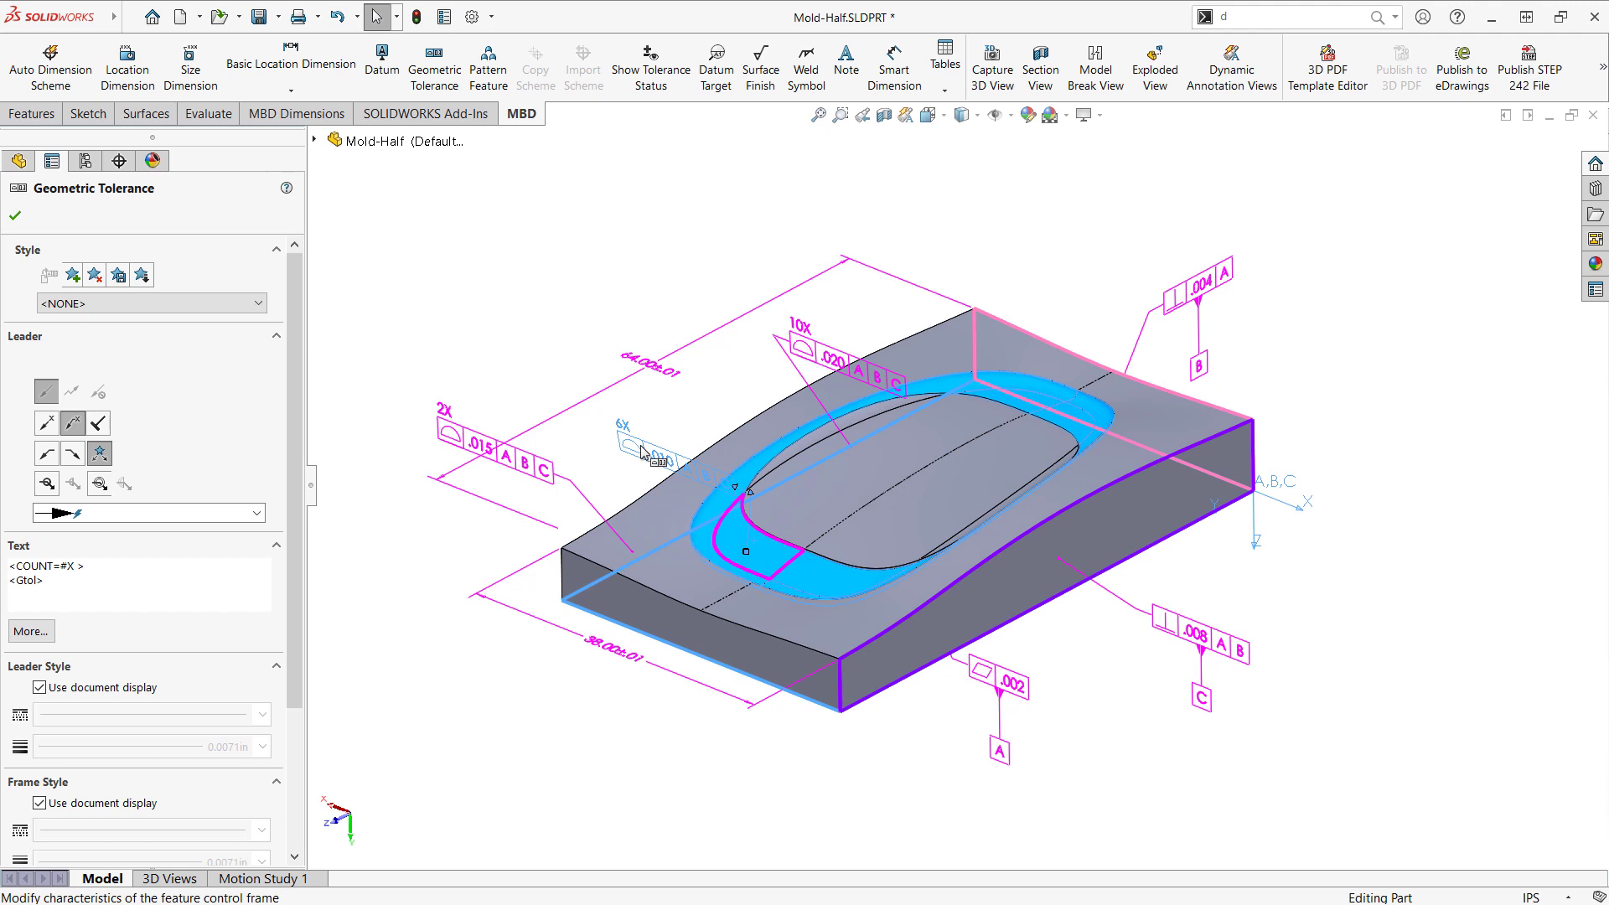
click(764, 327)
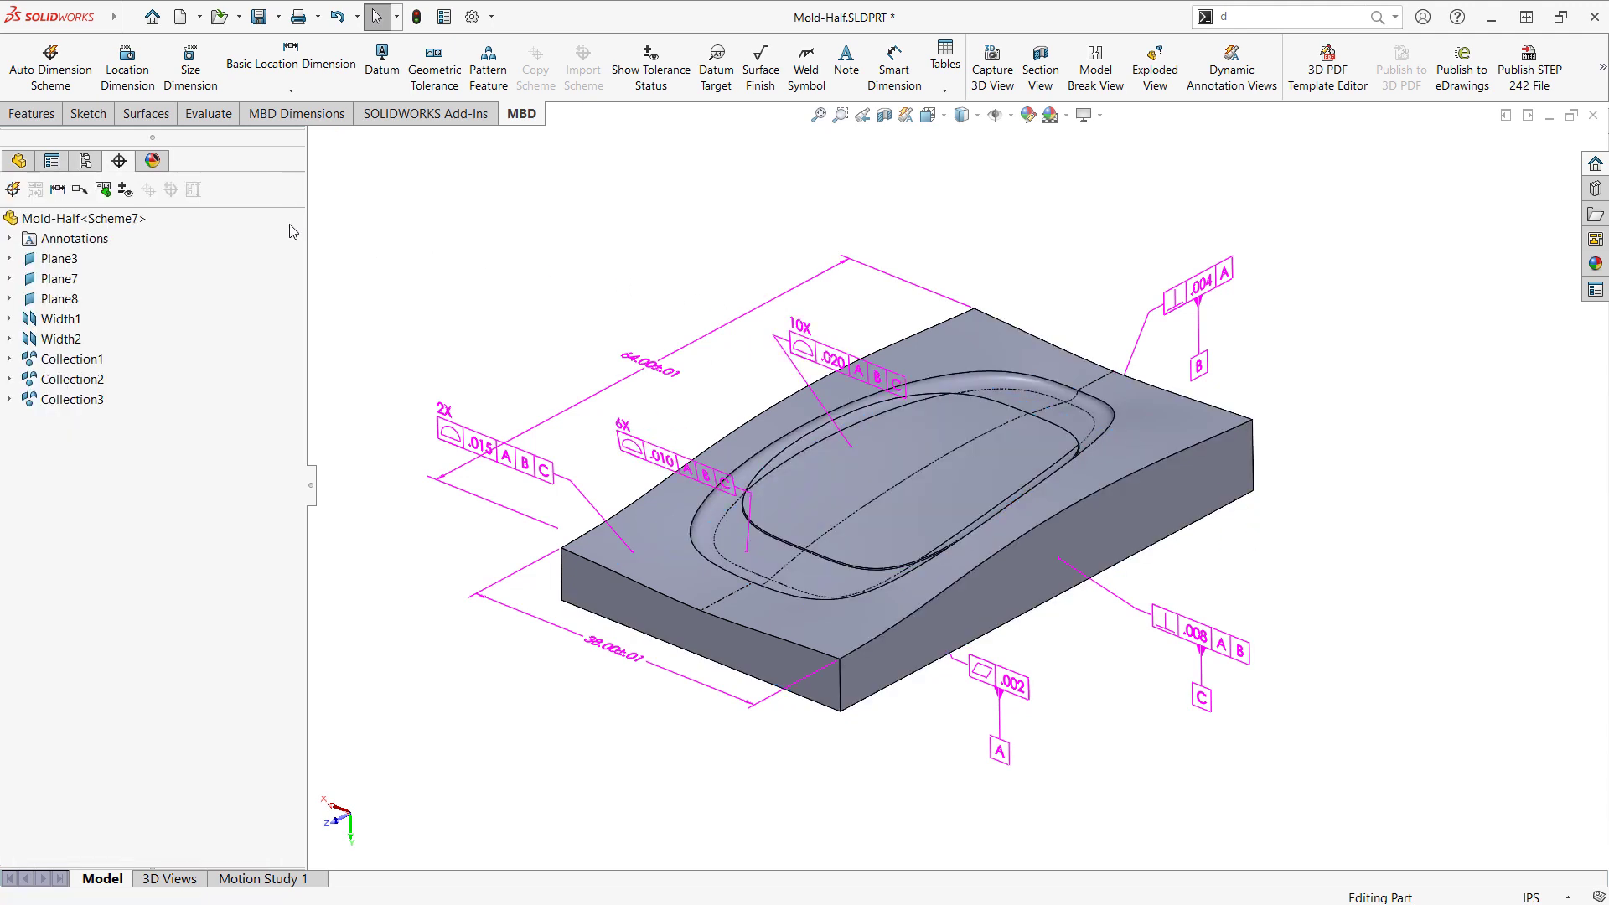
Step: Show tolerance status and switch the feature tree to the annotation-based display
click(125, 190)
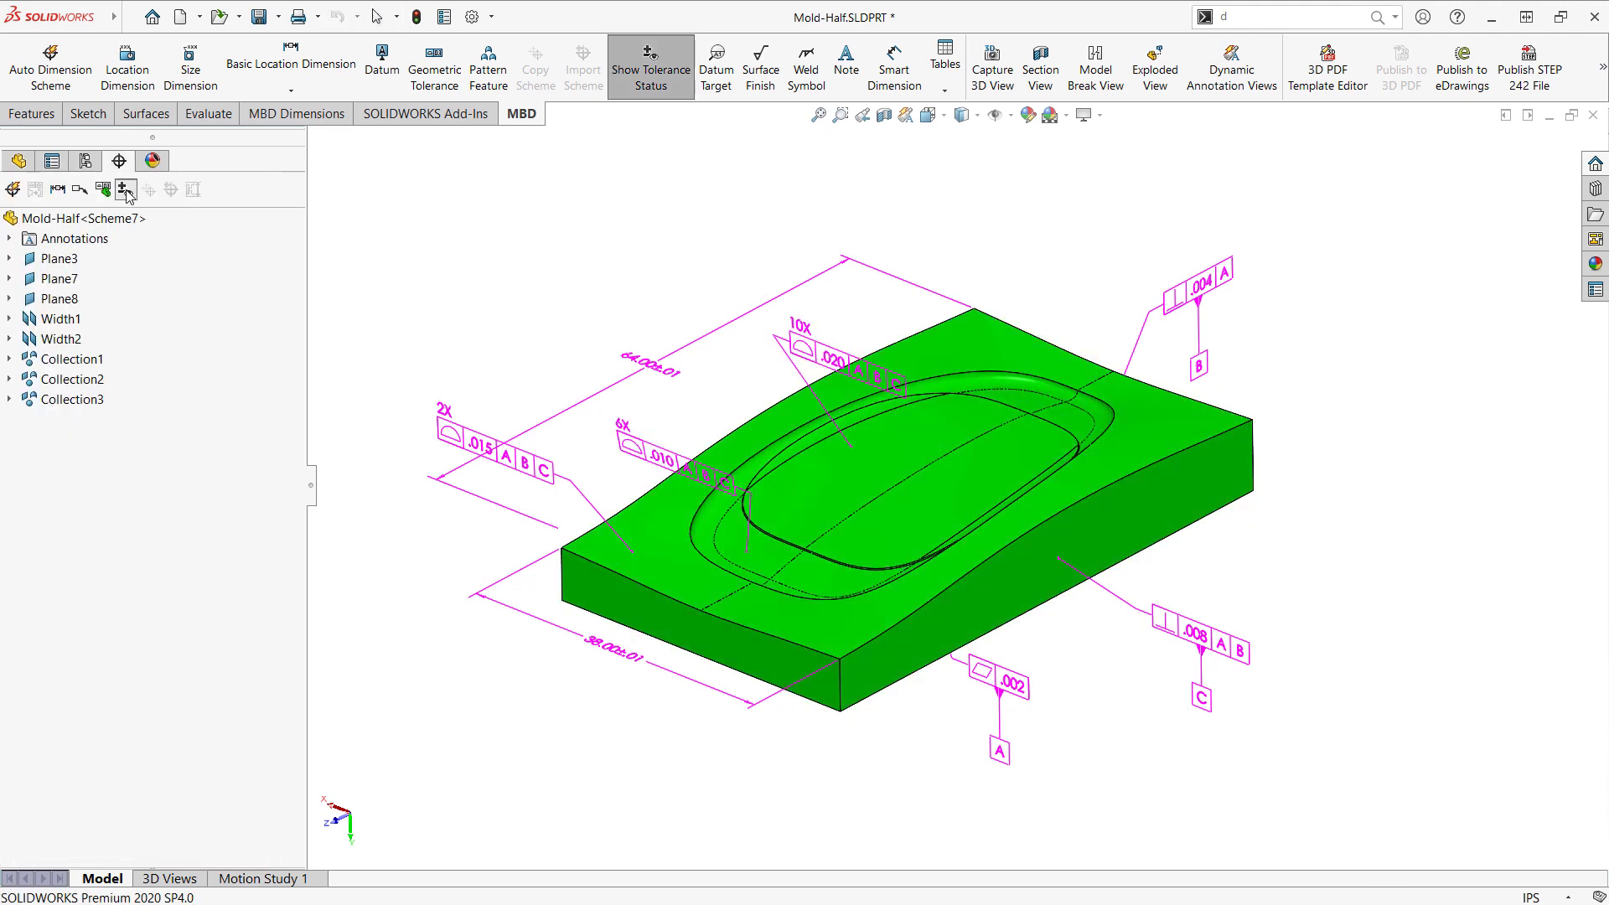
right_click(90, 220)
mouse_move(168, 295)
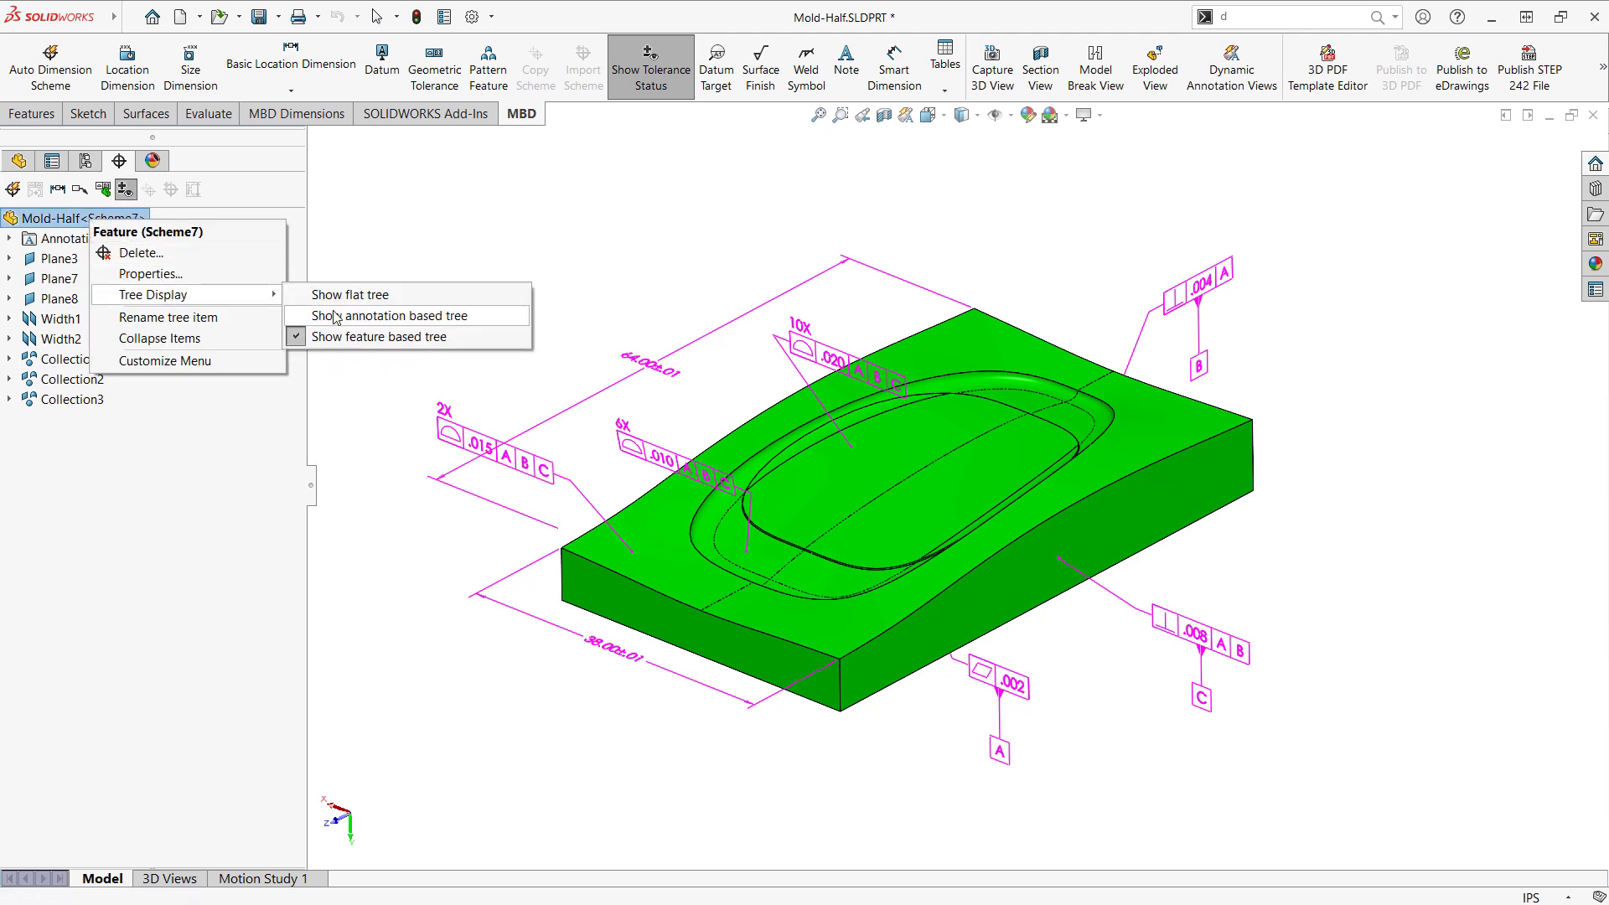
click(338, 317)
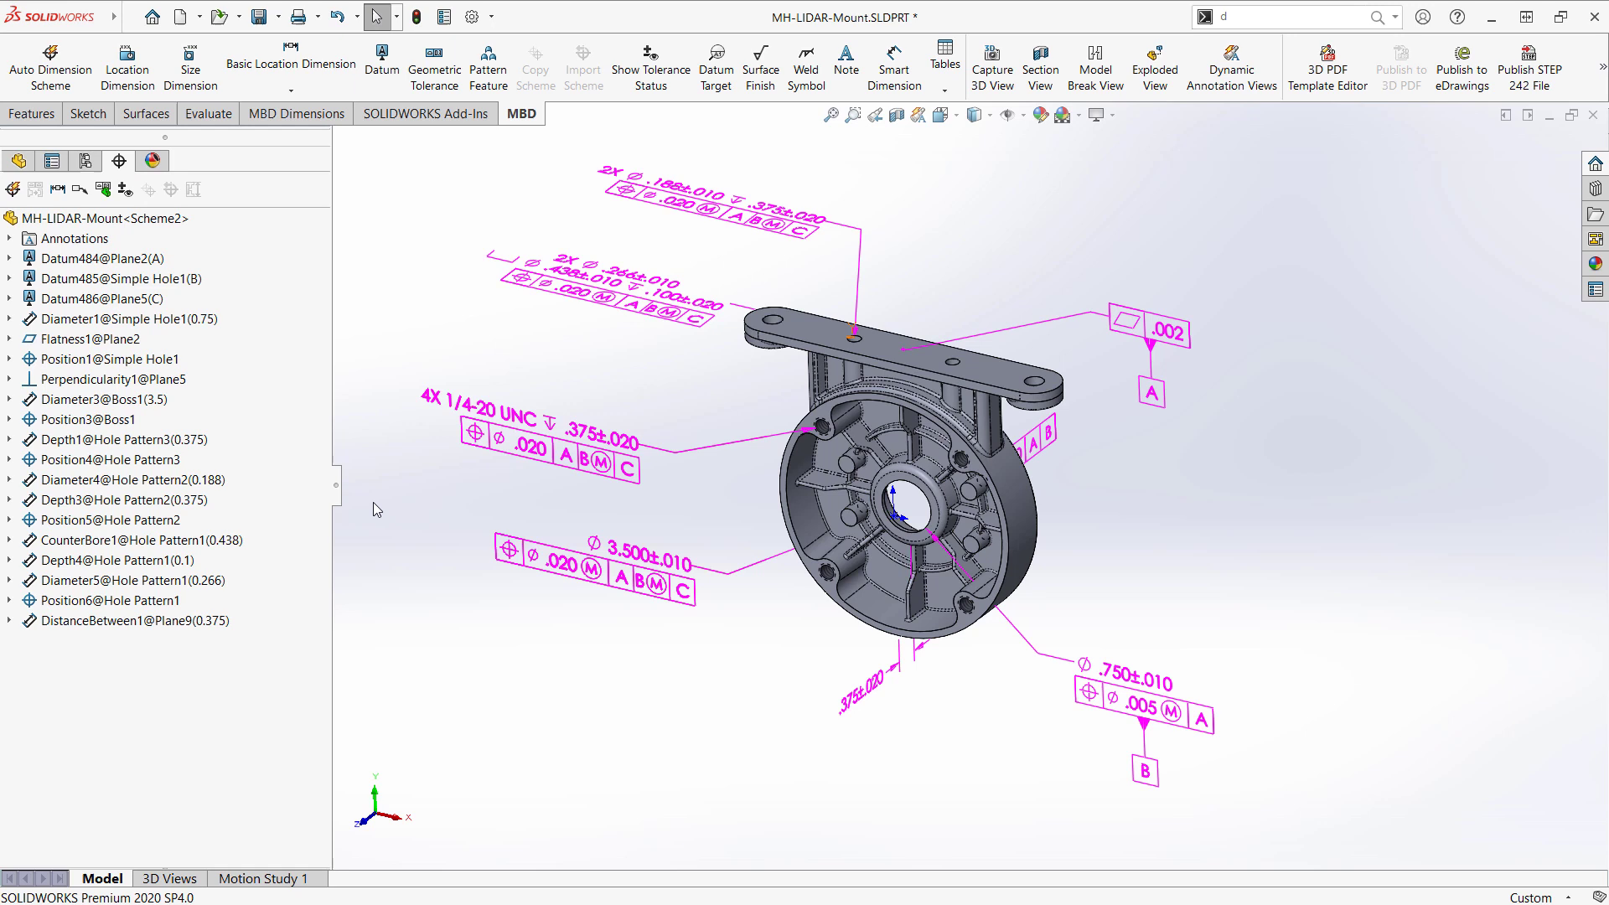
Step: Turn on Show Tolerance Status for the MH-LIDAR-Mount
click(125, 192)
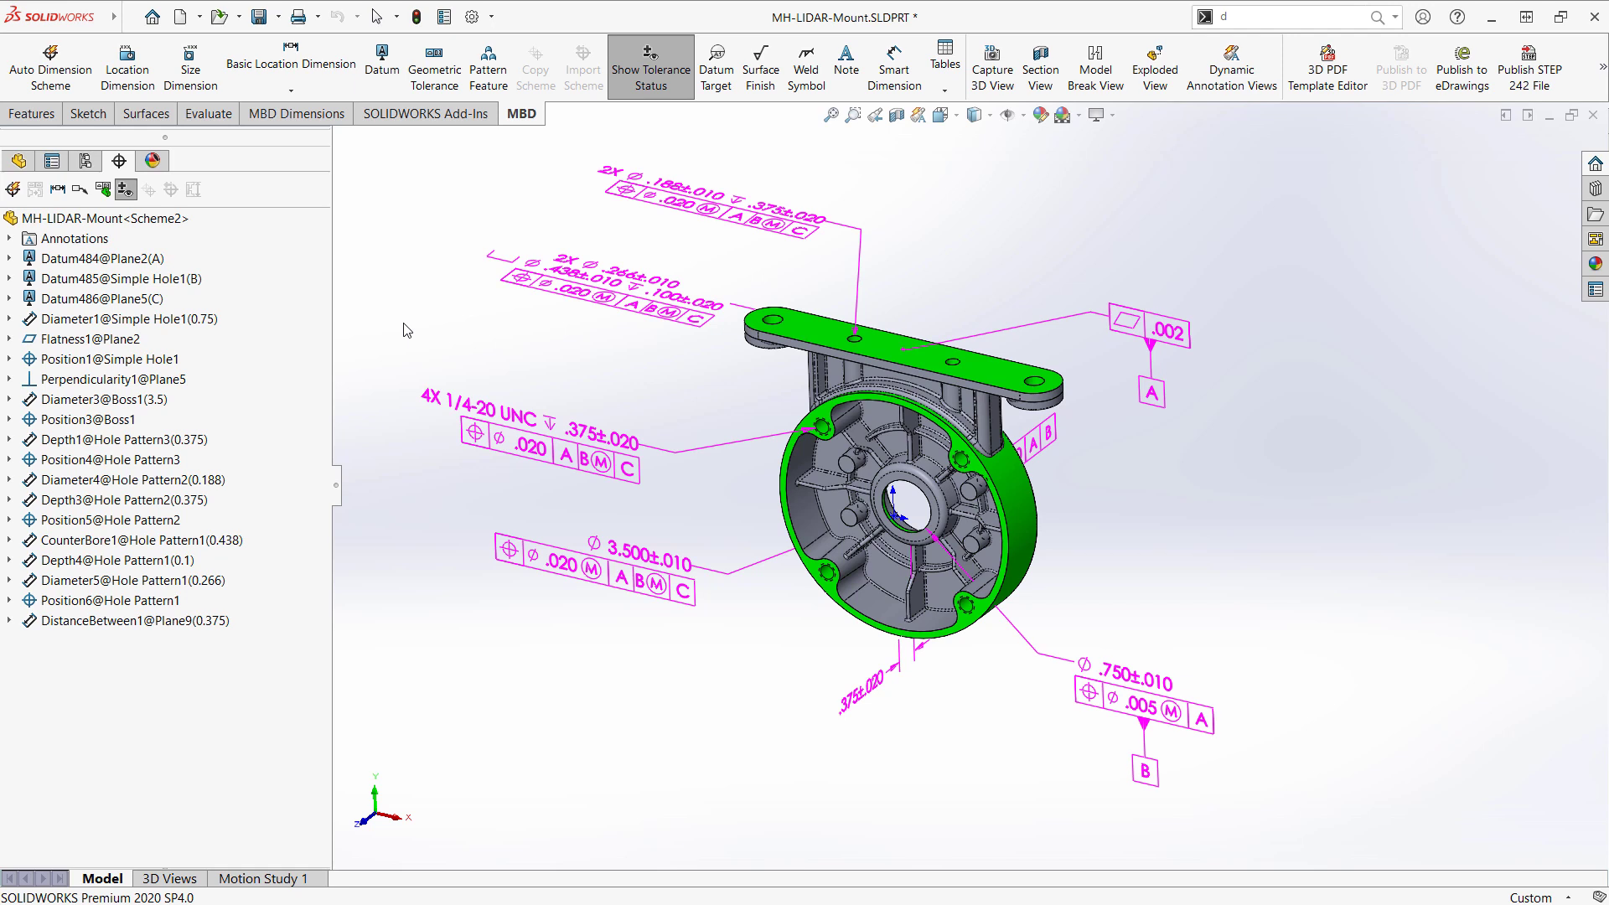
Step: Add a .020 general profile tolerance with datums A, B and C as primary, secondary, tertiary
click(111, 195)
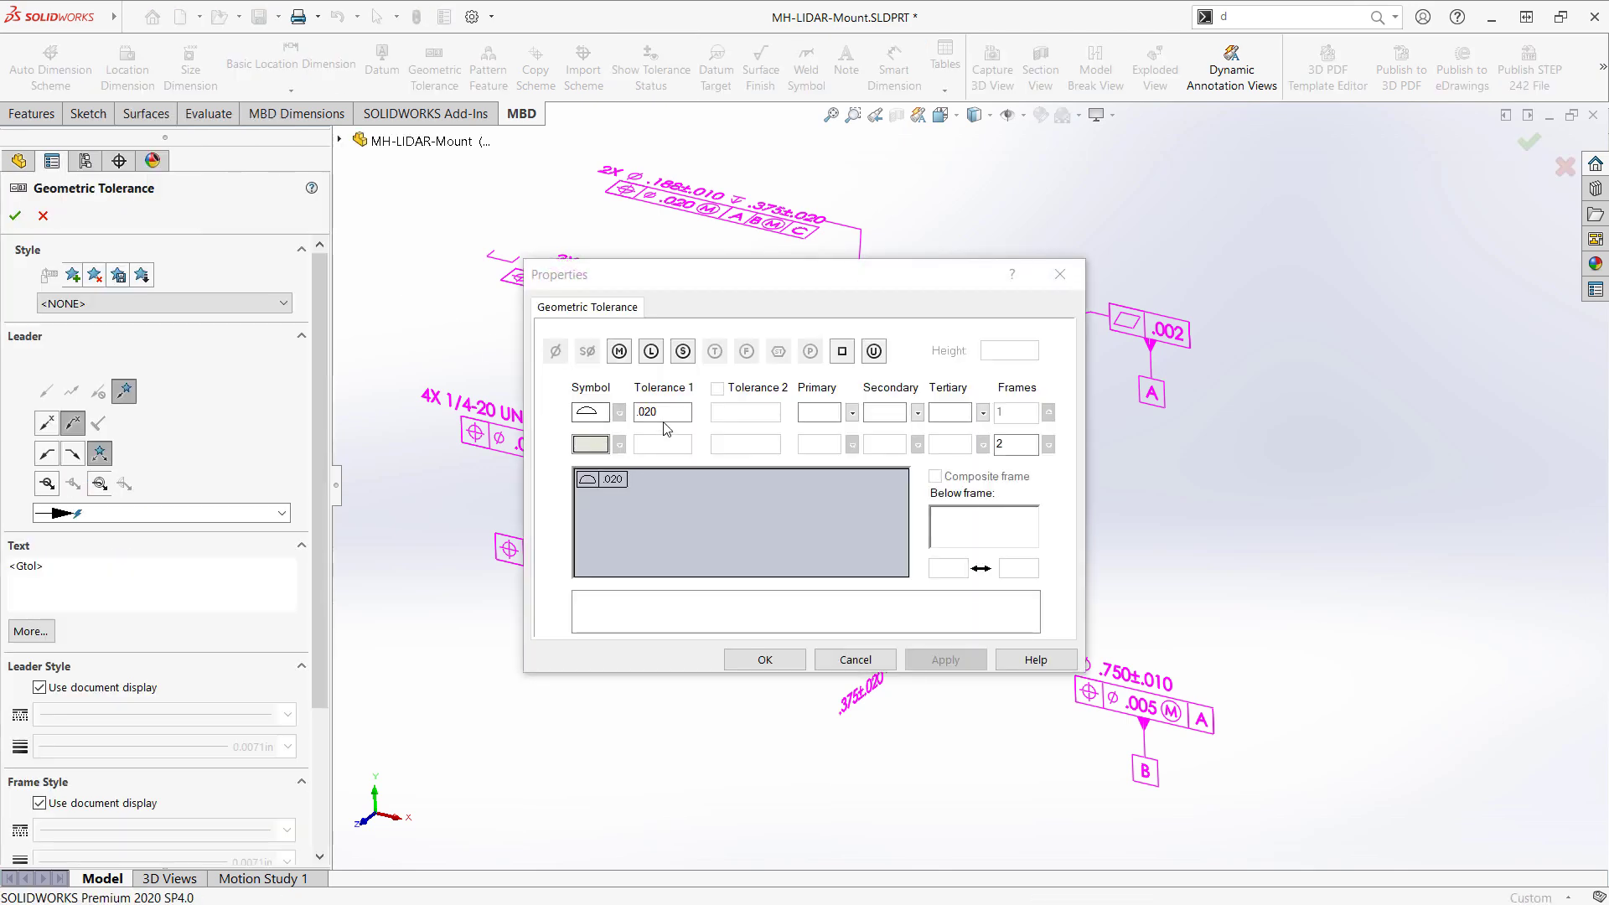
click(822, 413)
text(A)
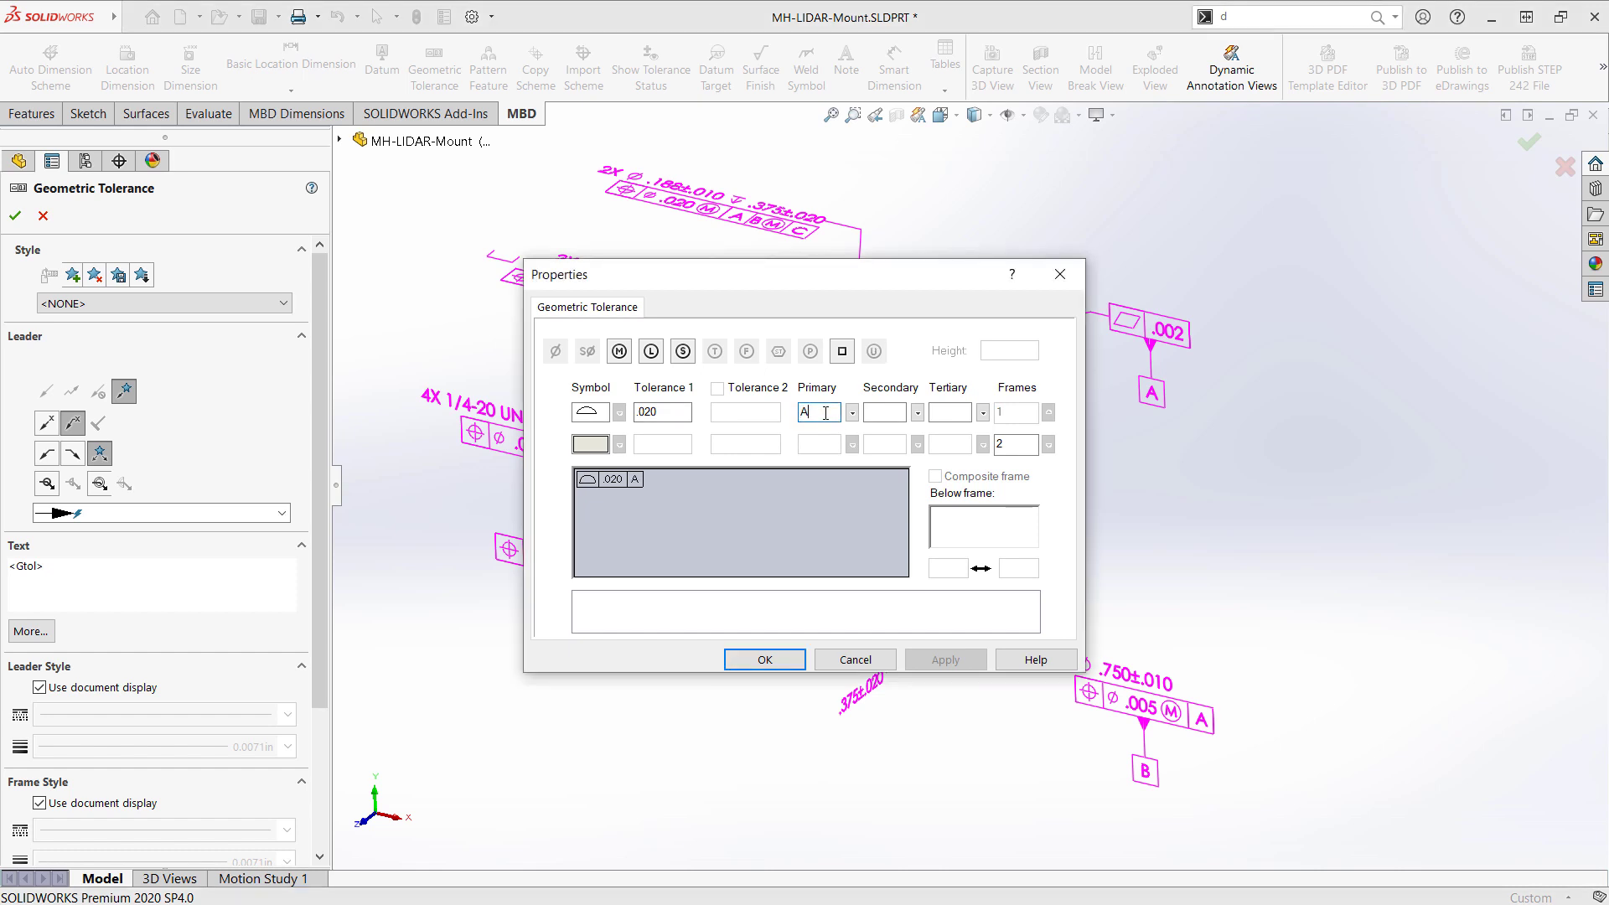
key(Tab)
text(B)
click(950, 414)
text(C)
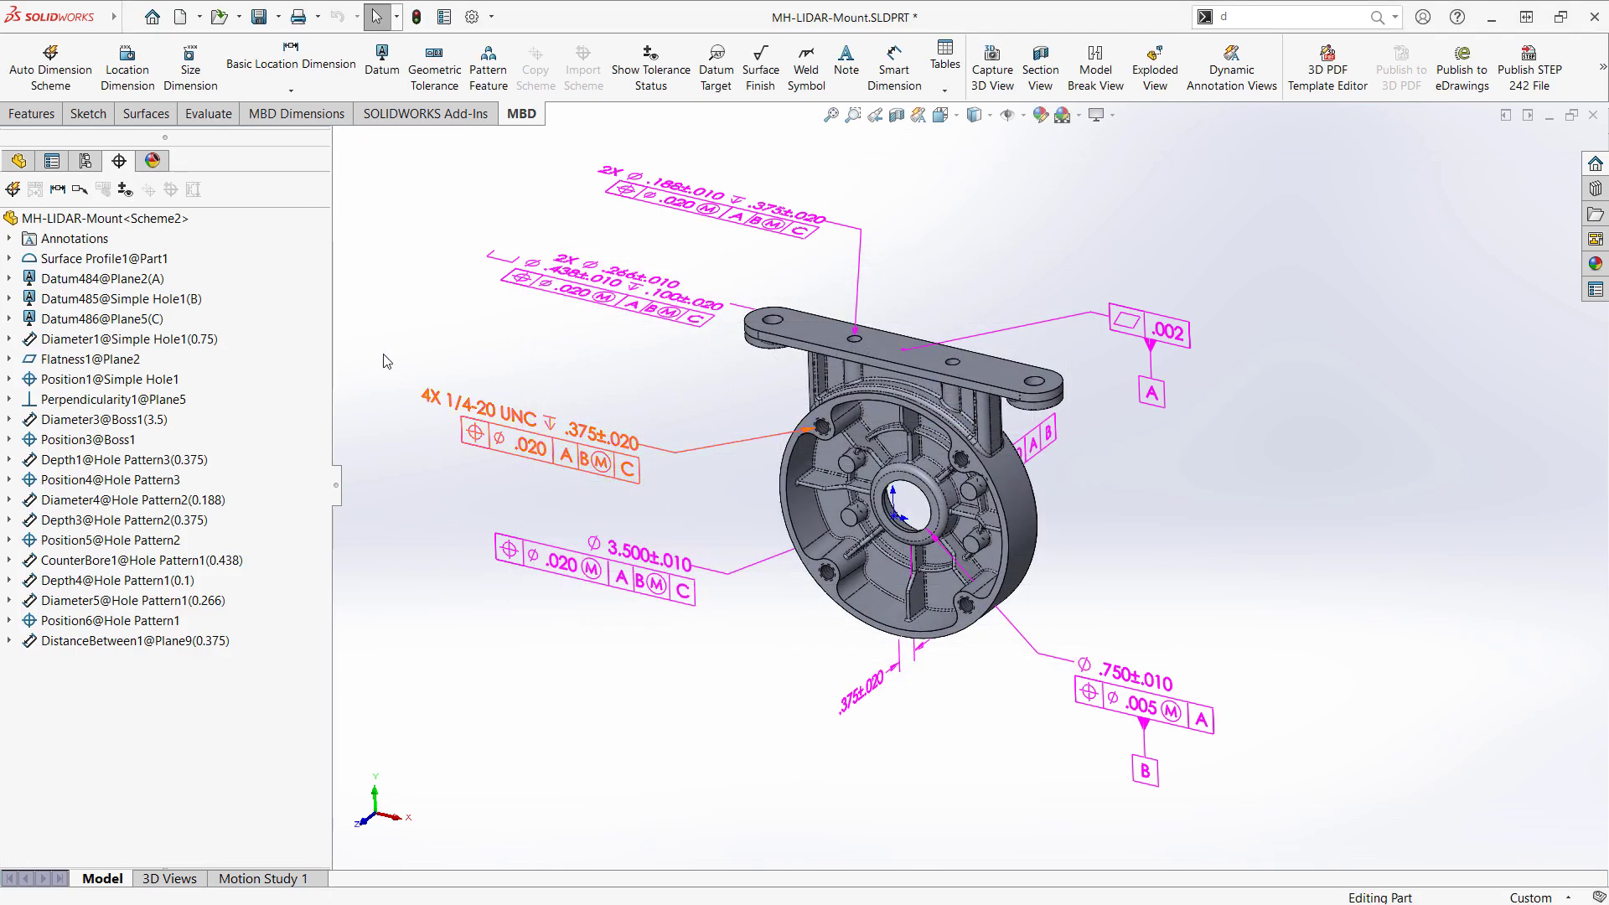
click(132, 193)
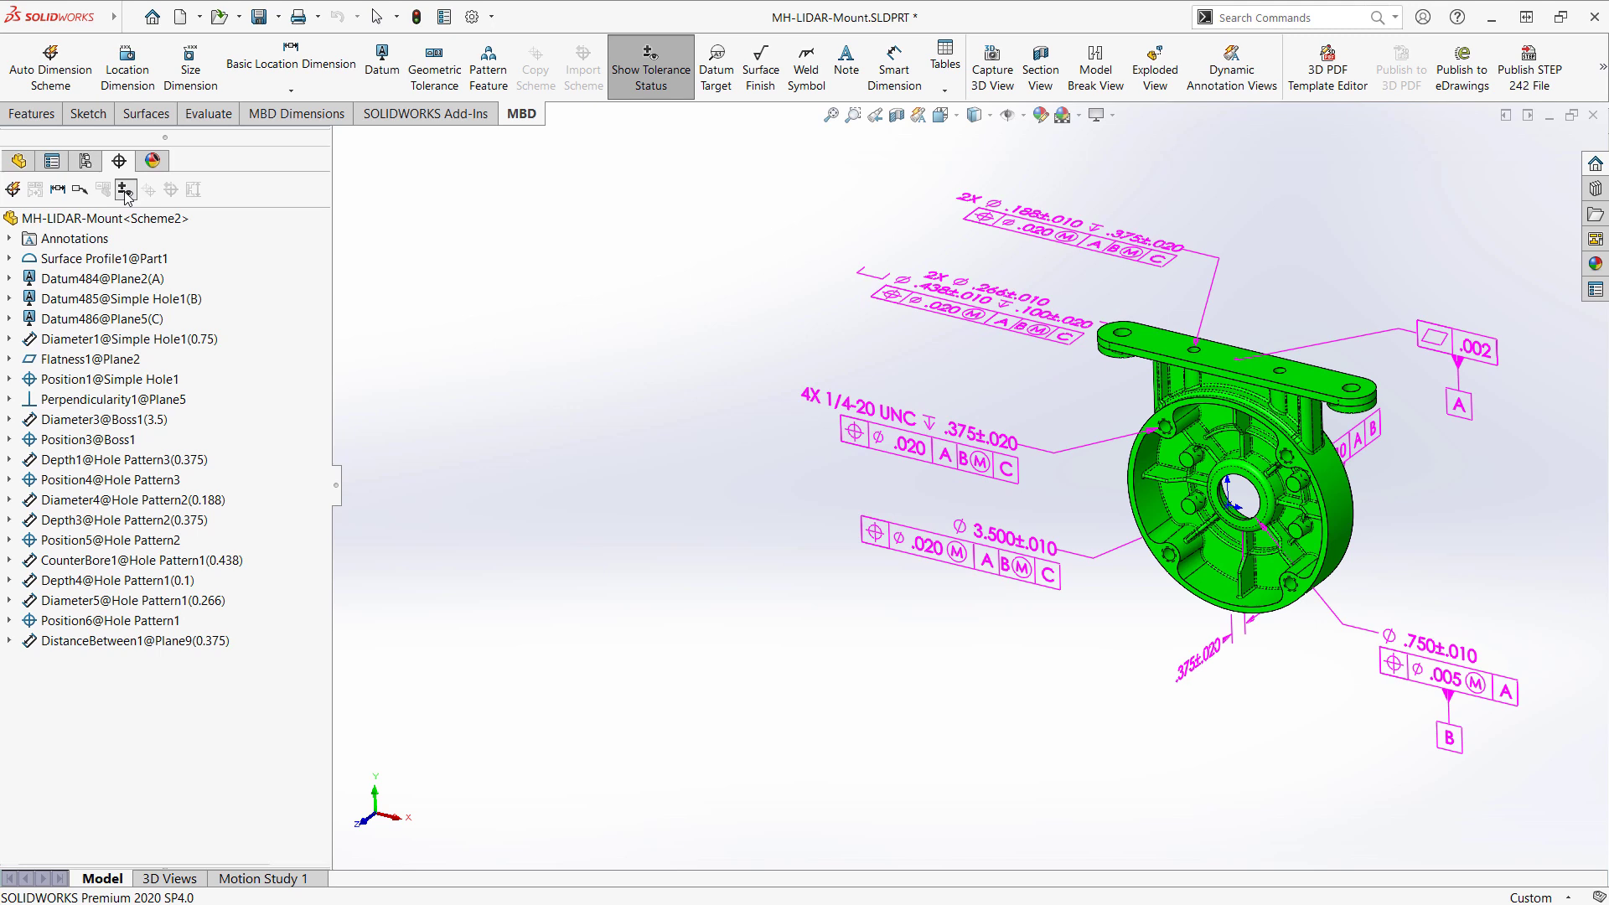
key(Escape)
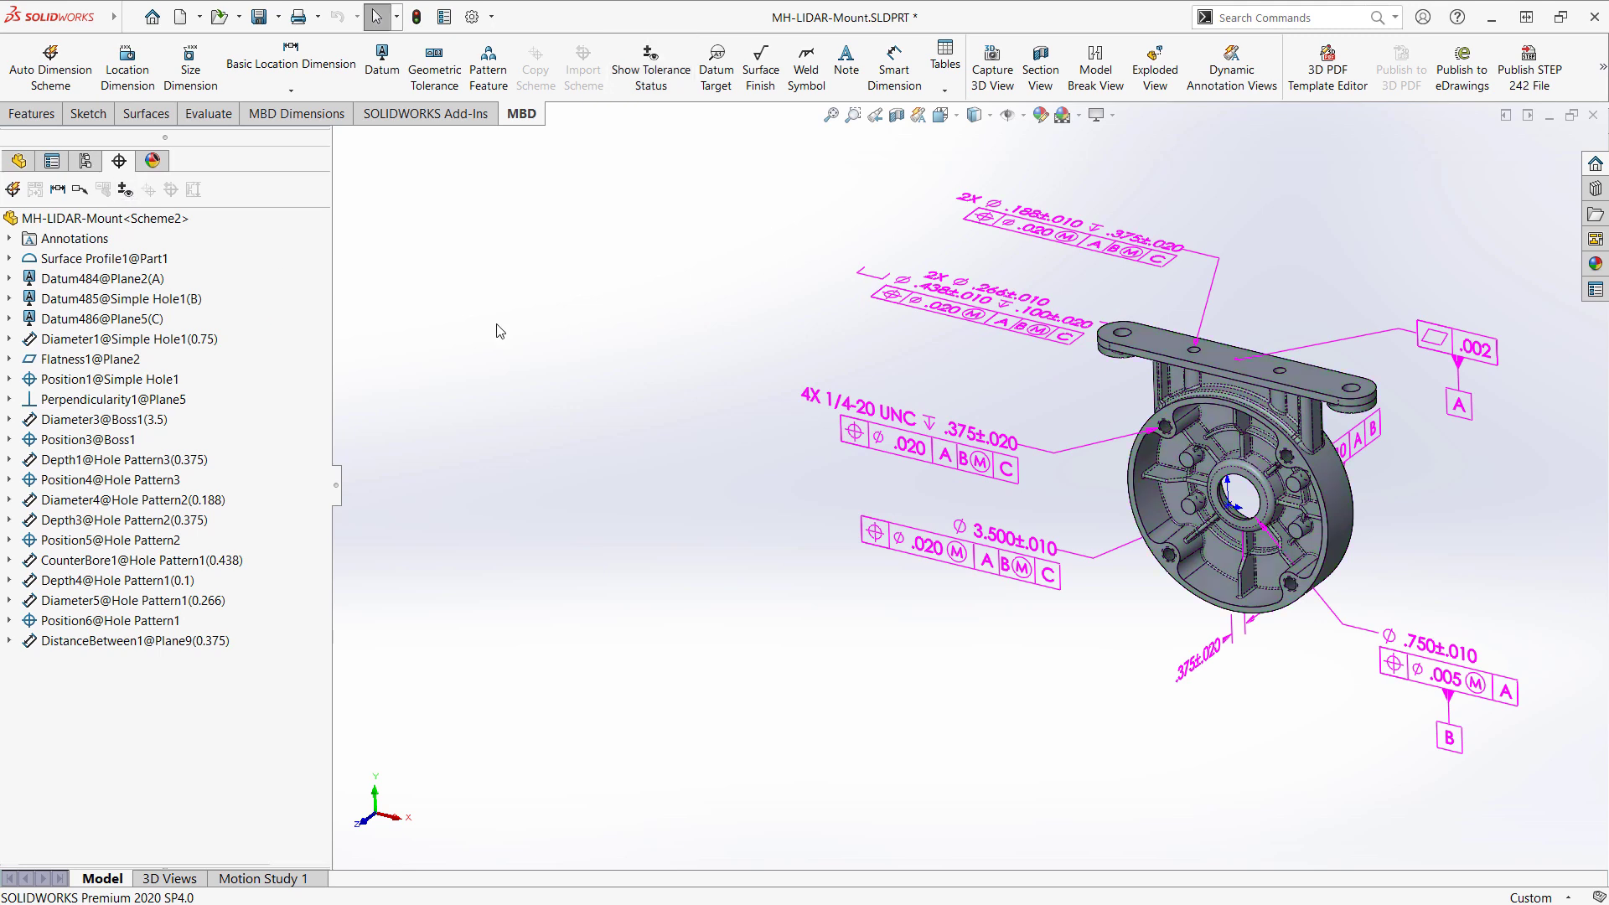
Step: Place a new note beside the model holding the pasted MATERIAL, MASS and GENERAL TOLERANCE lines
click(847, 62)
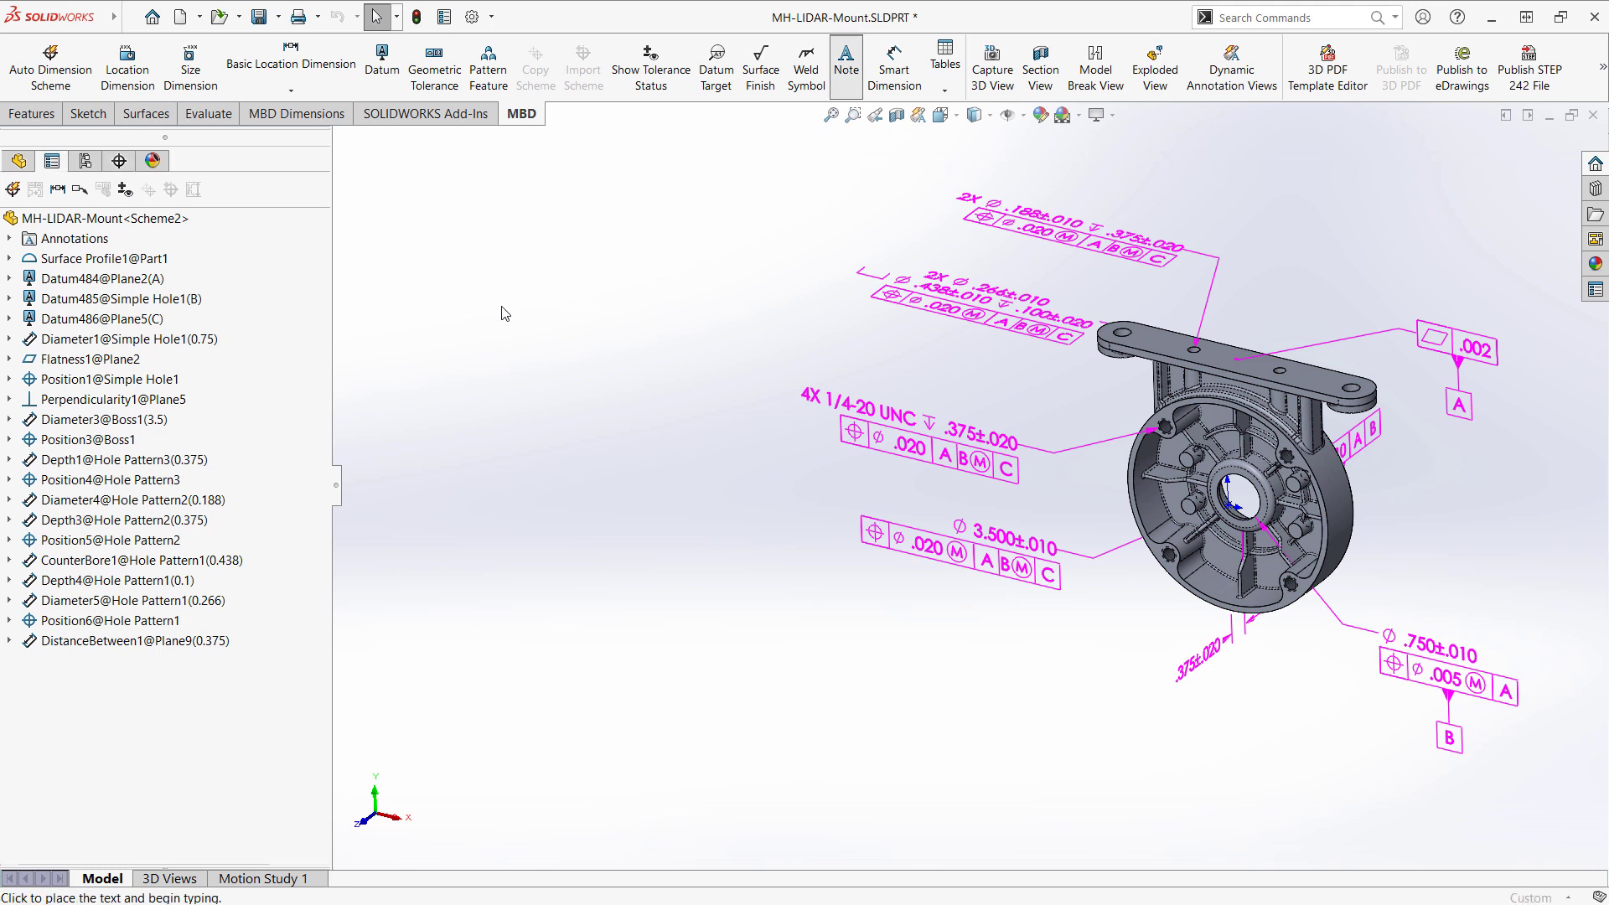
click(411, 291)
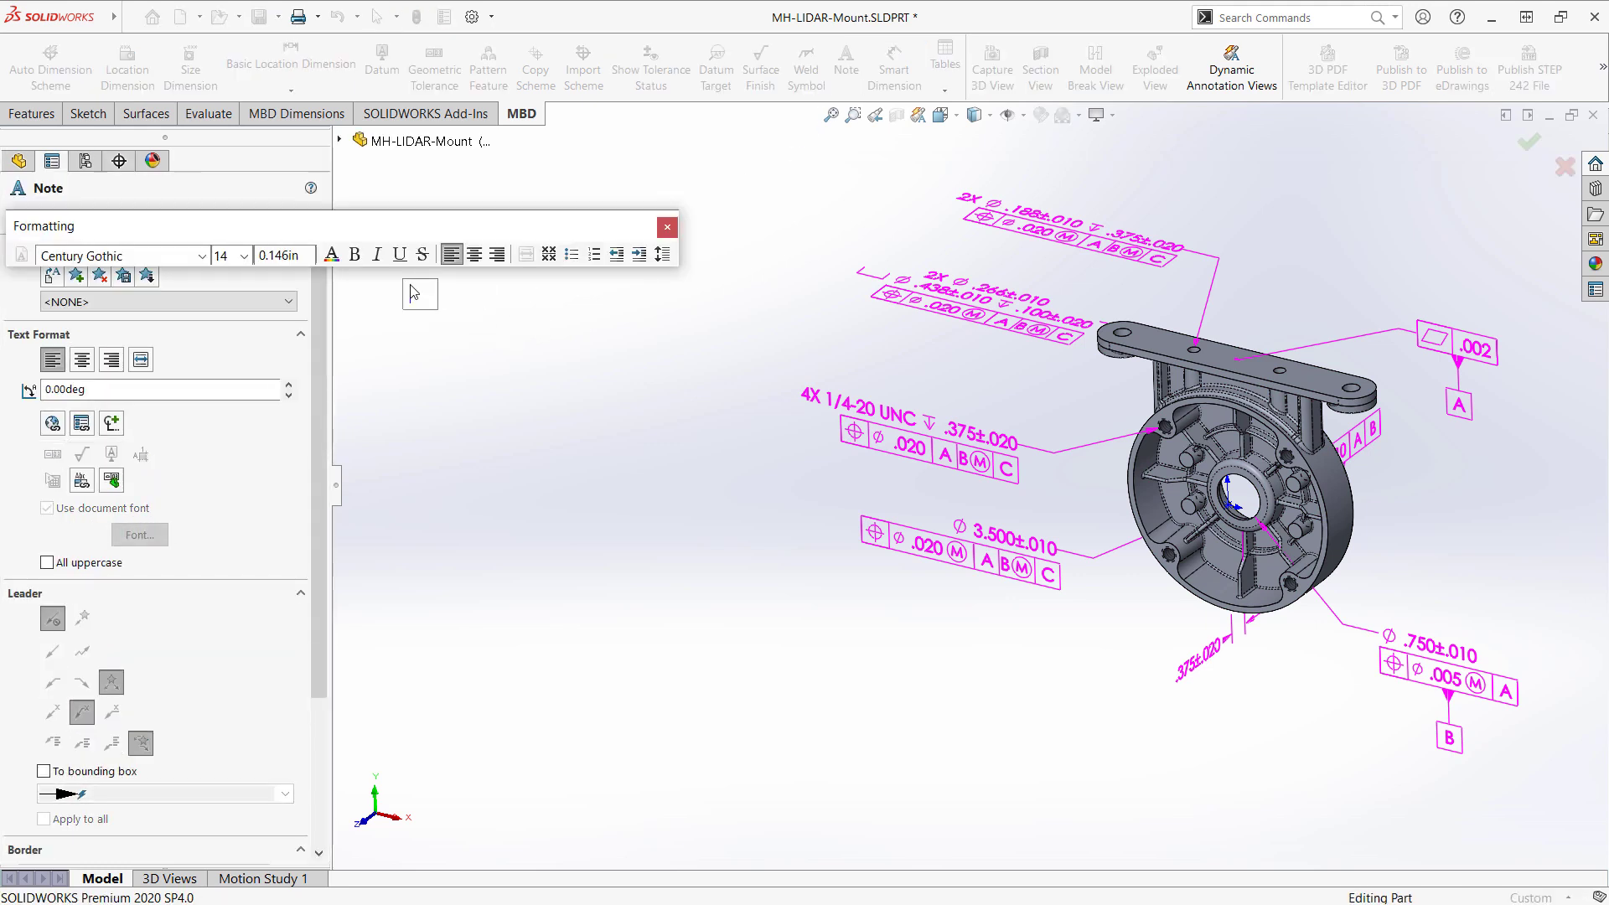
text(MATERIAL = MASS =  GENERAL TOLERANCE:)
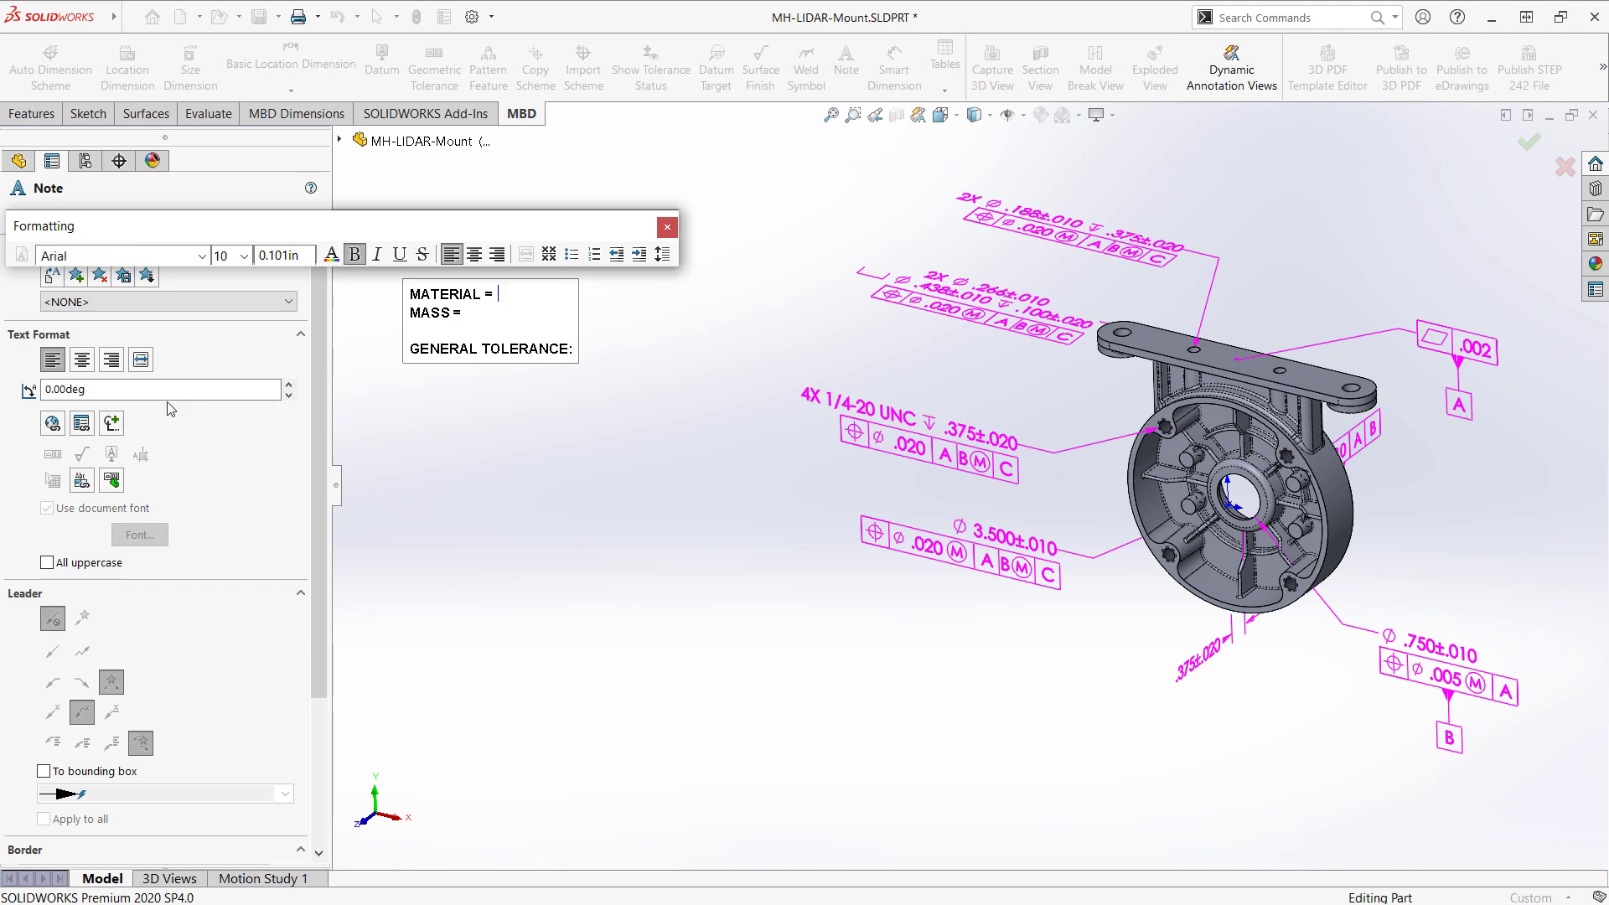
Step: Link MATERIAL to the 356.0-T6 Permanent Mold cast (SS) property and MASS to the weight property (0.296)
click(81, 424)
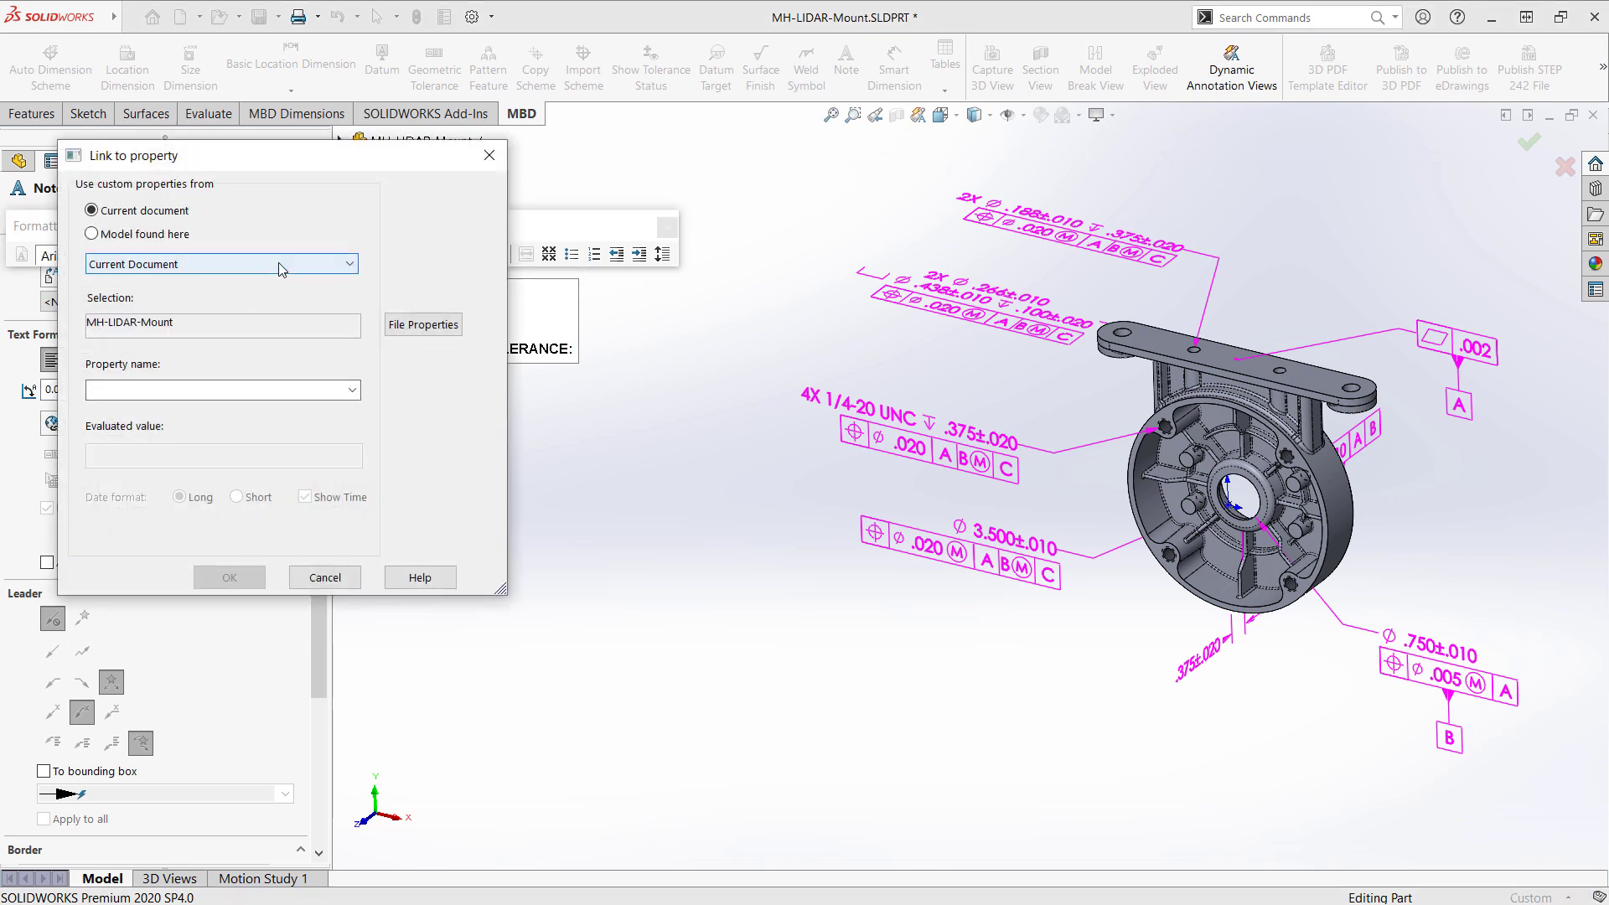
click(353, 391)
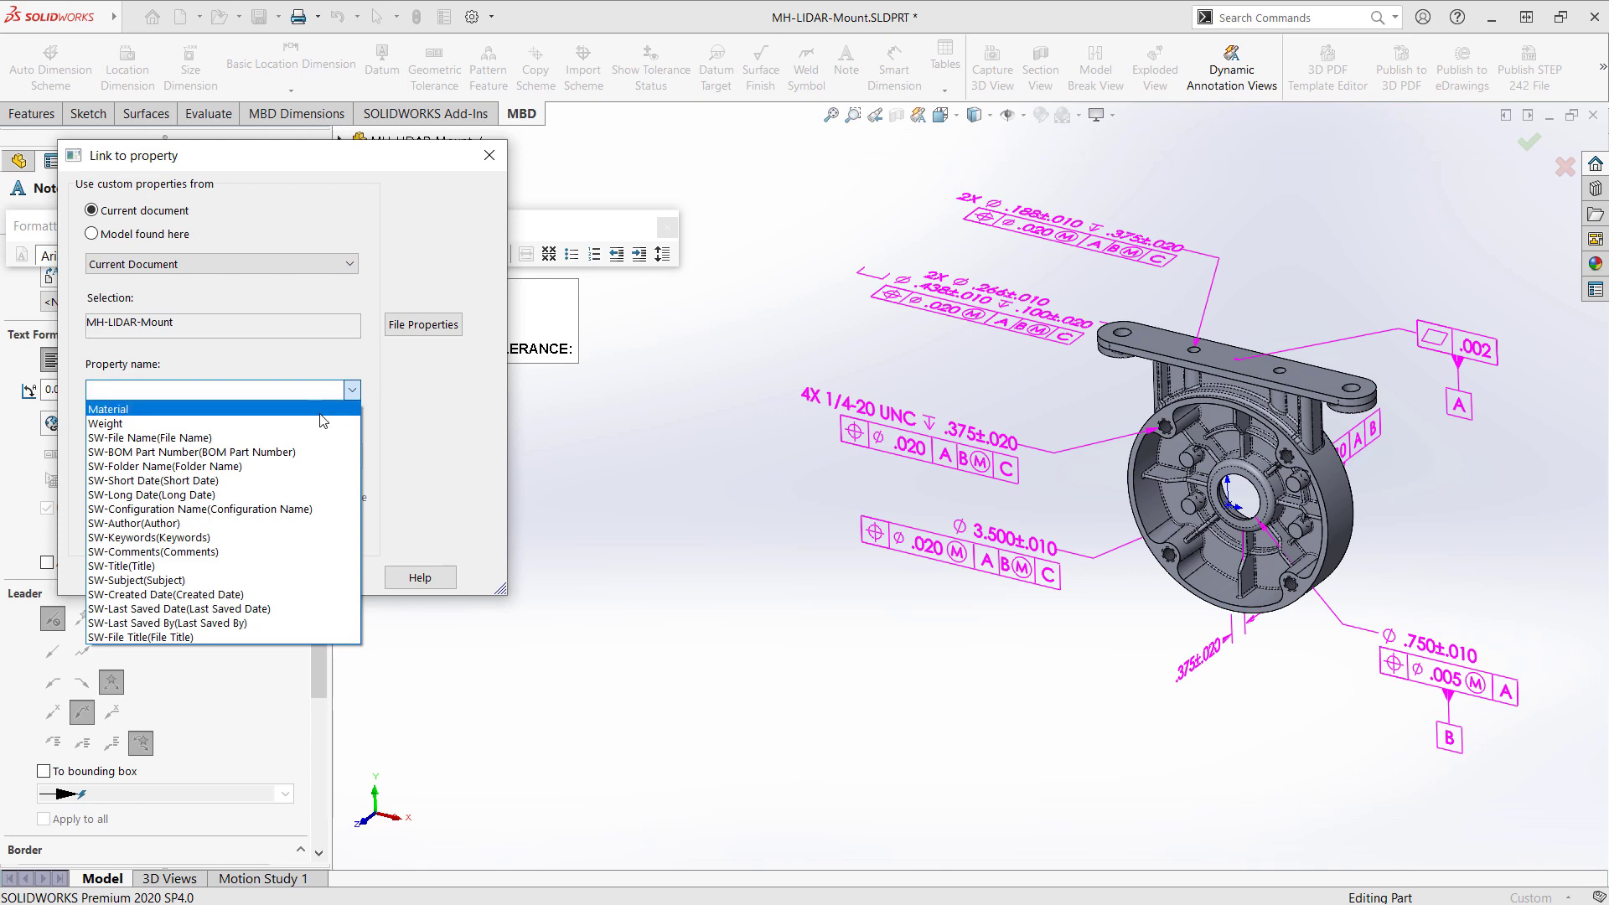
click(319, 411)
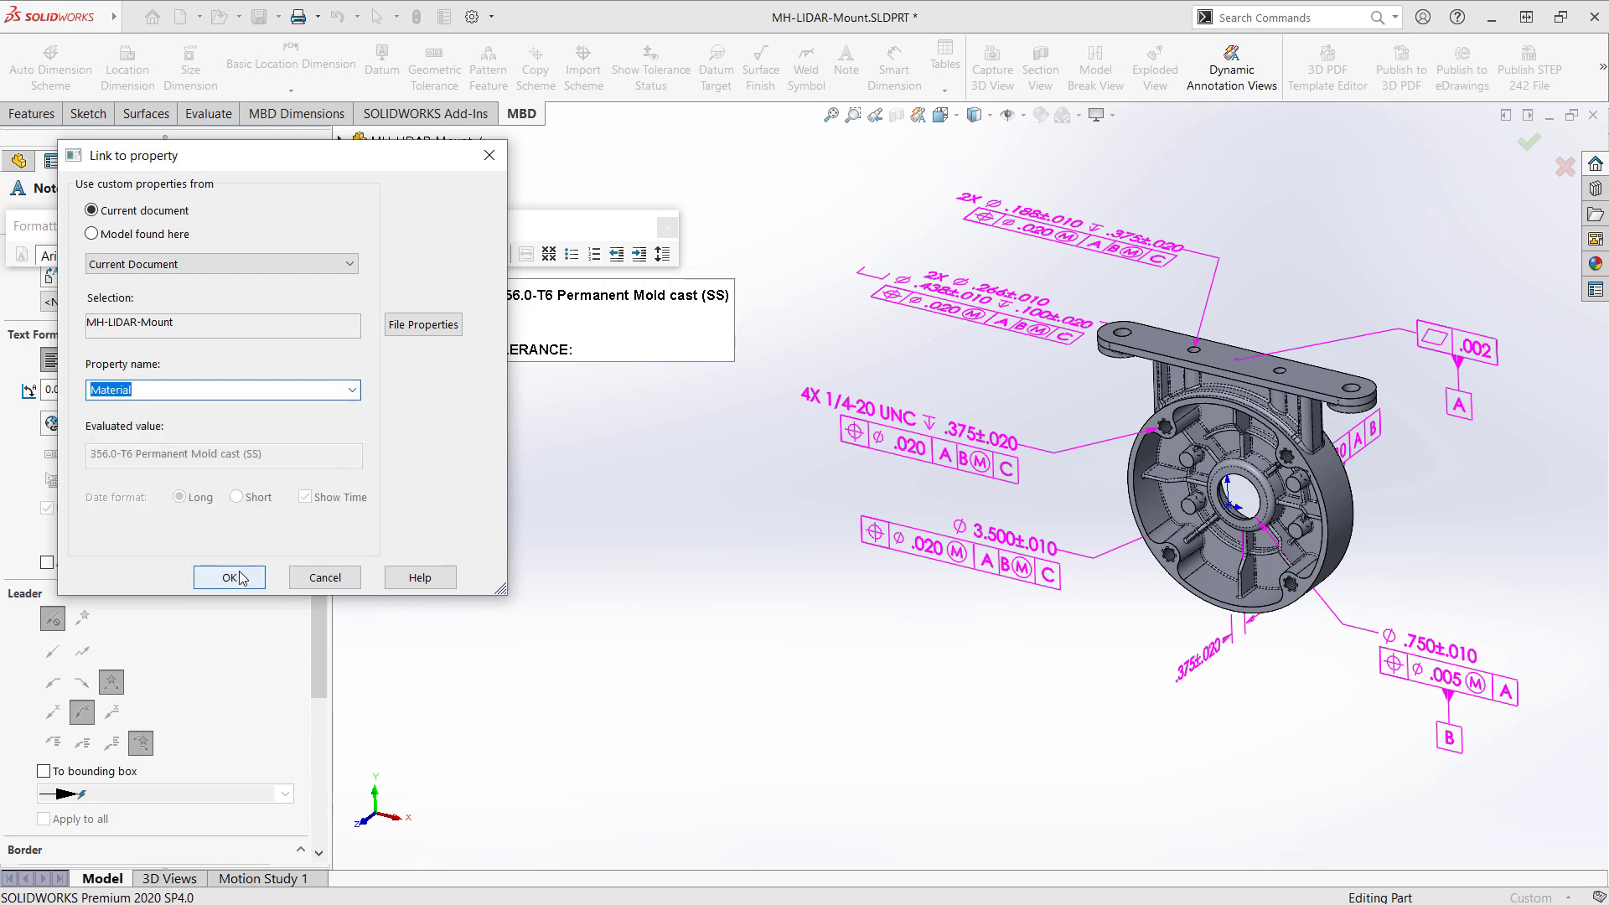
click(249, 576)
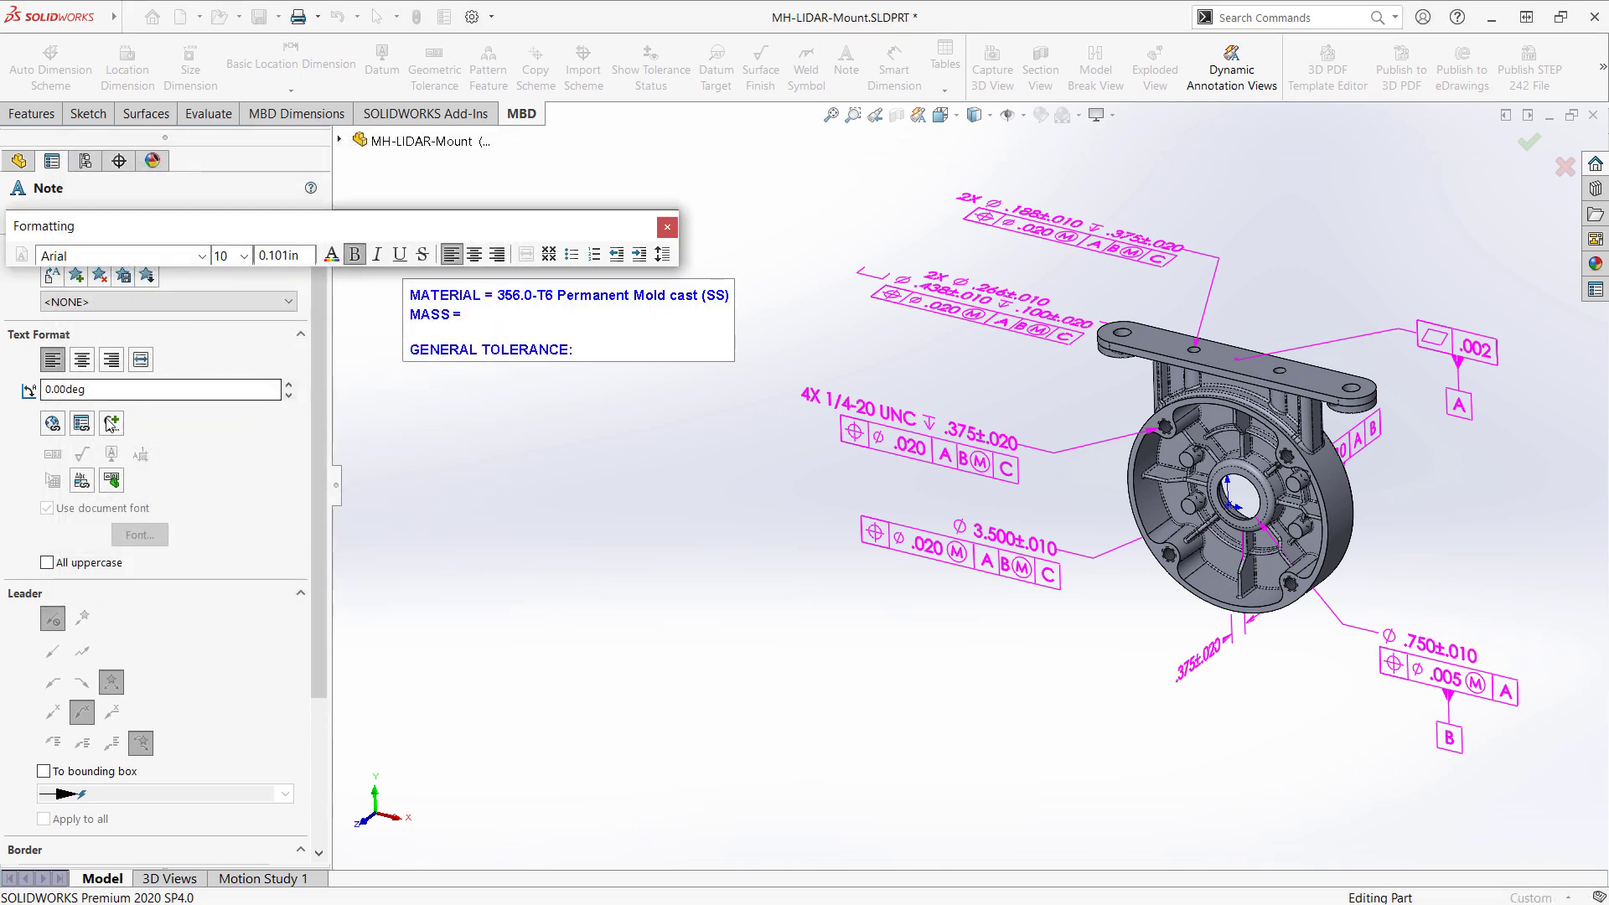
click(81, 423)
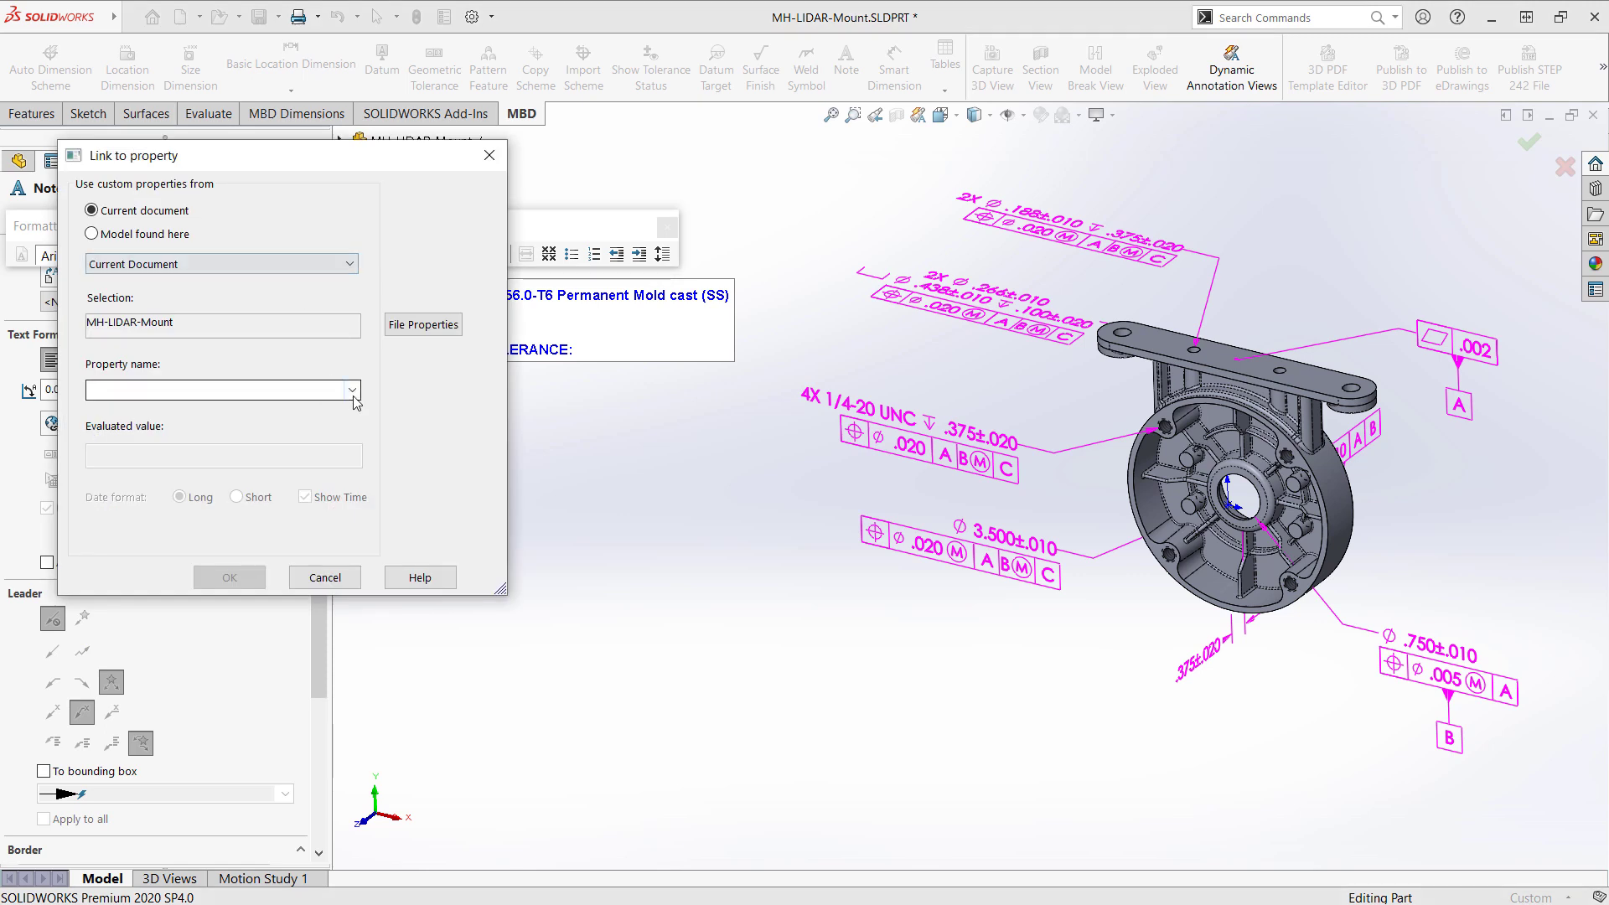
click(310, 389)
click(306, 423)
click(228, 577)
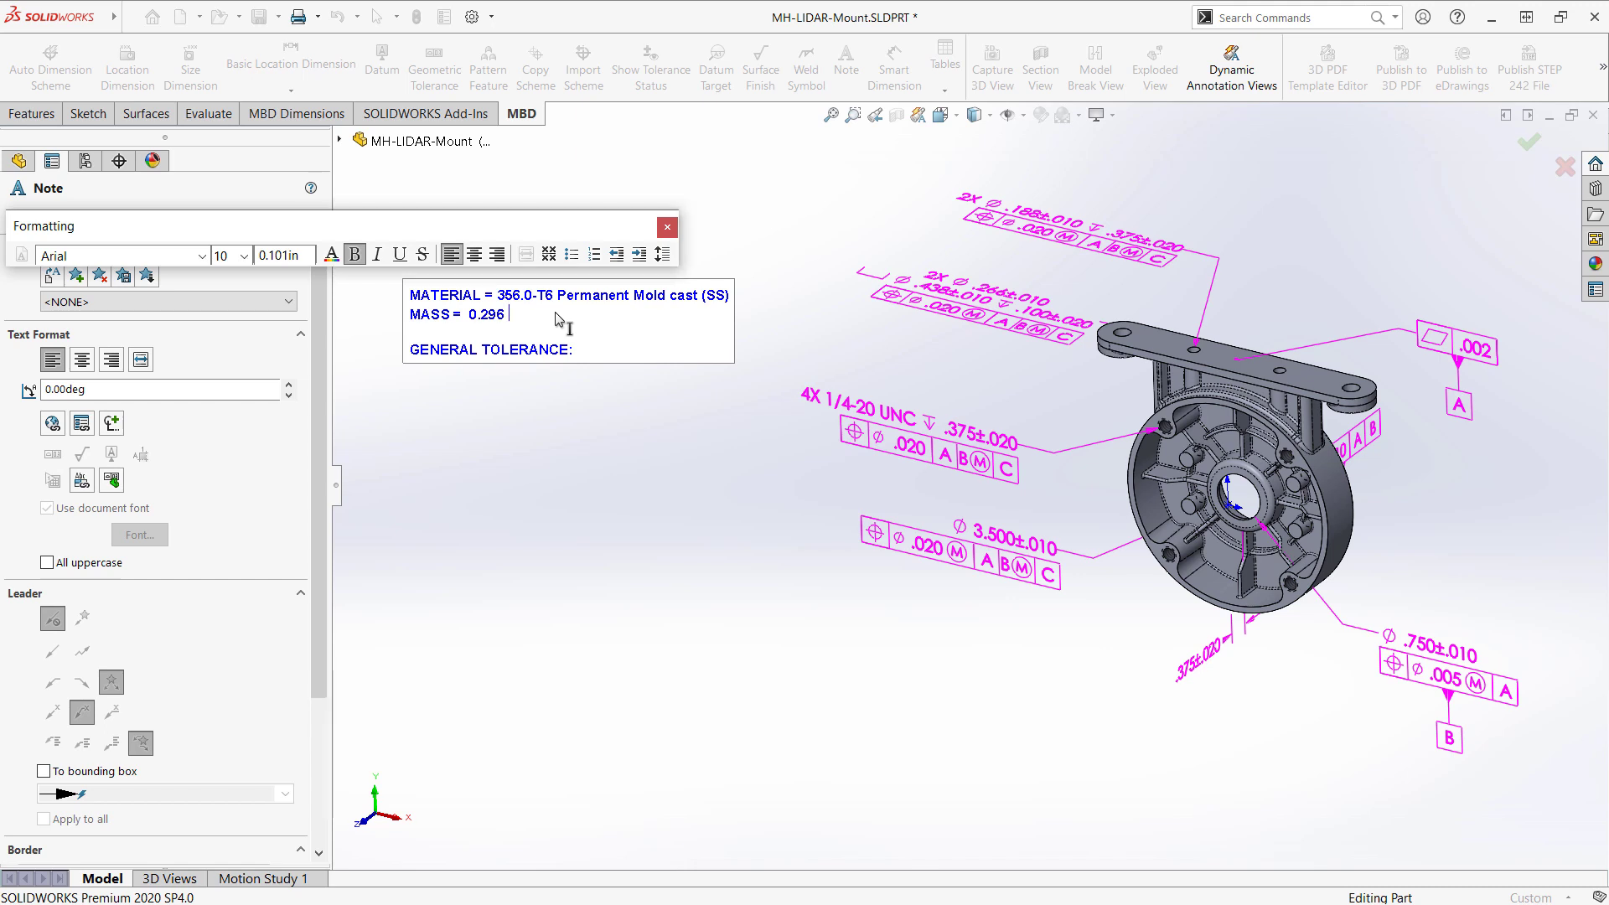
Step: Add 'lb' to the mass, and put the .020 A B C profile frame plus 'per CAD model' below GENERAL TOLERANCE
text(lb)
click(630, 356)
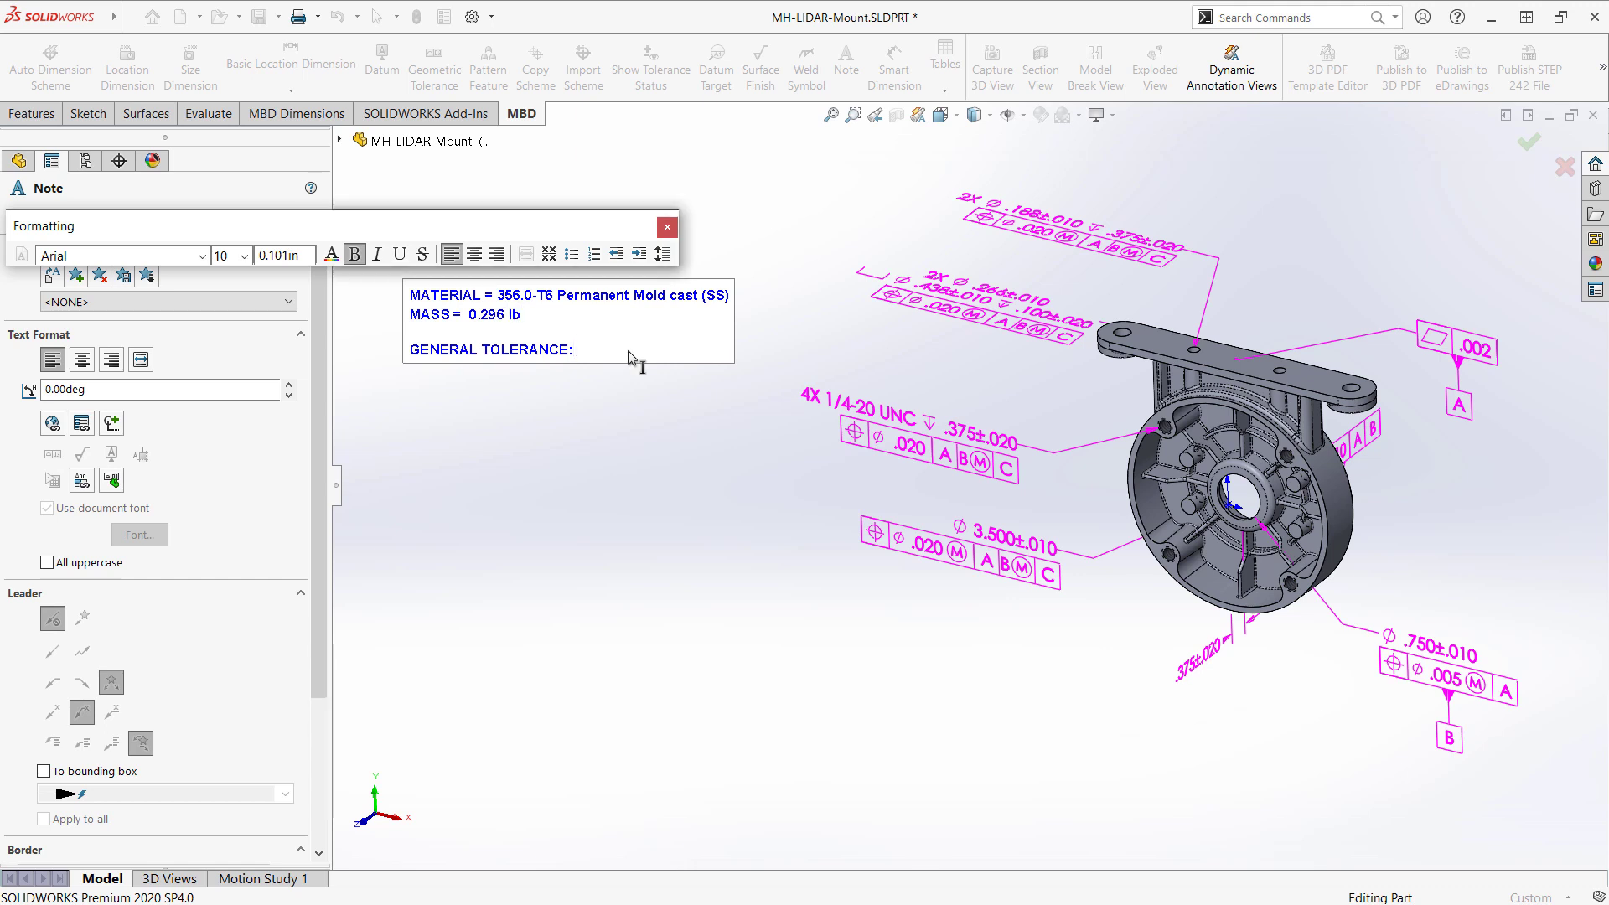
click(116, 487)
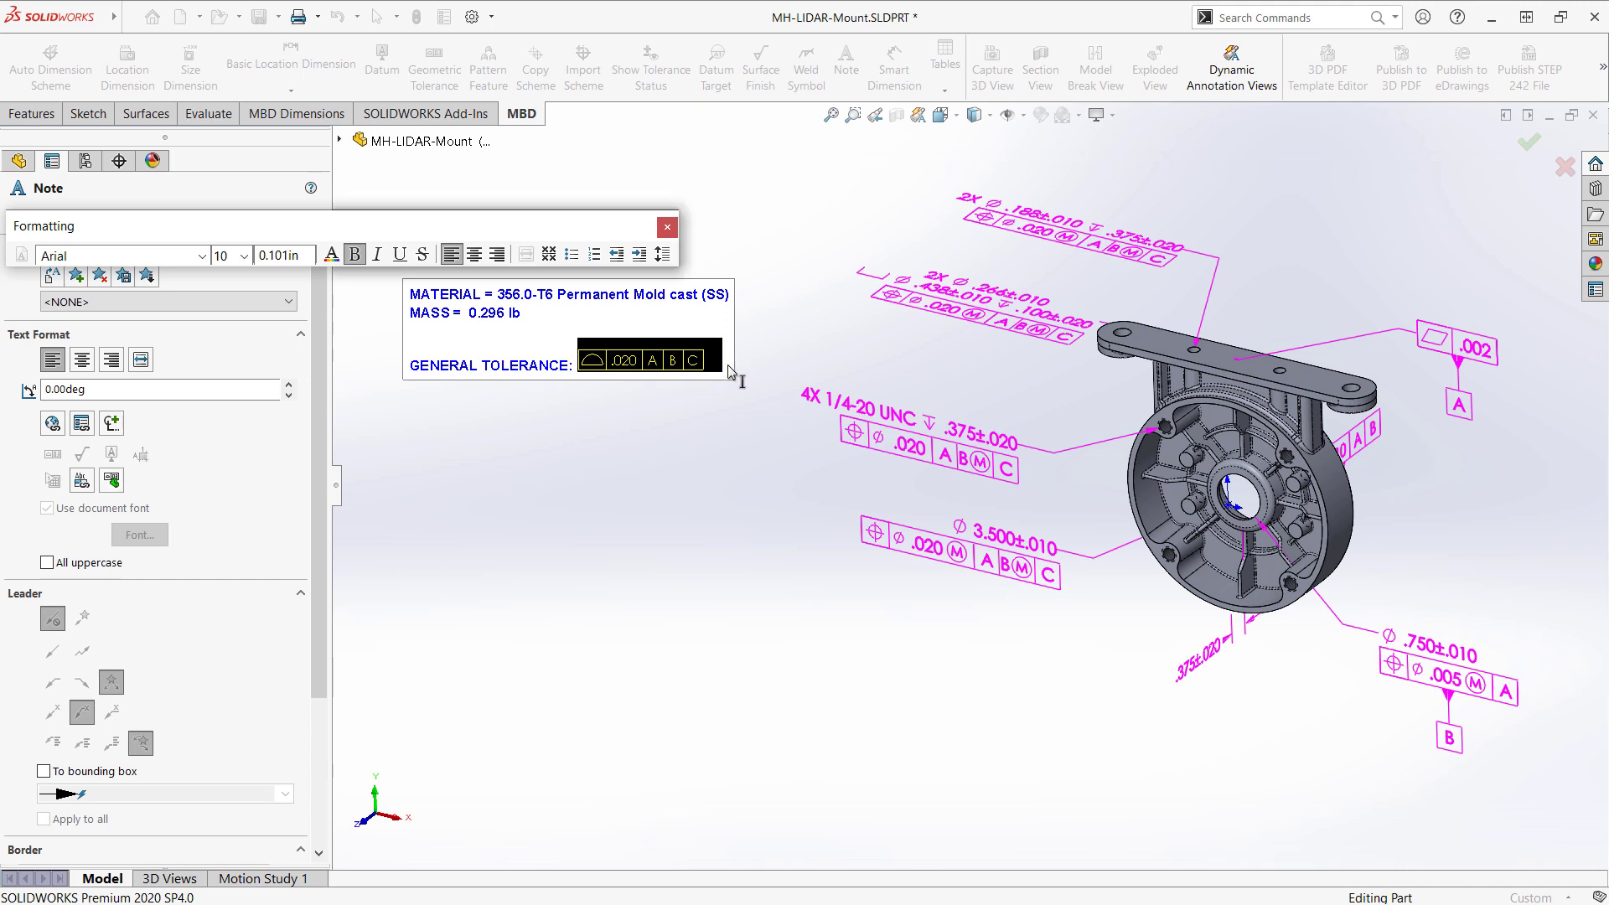
text(per CAD model)
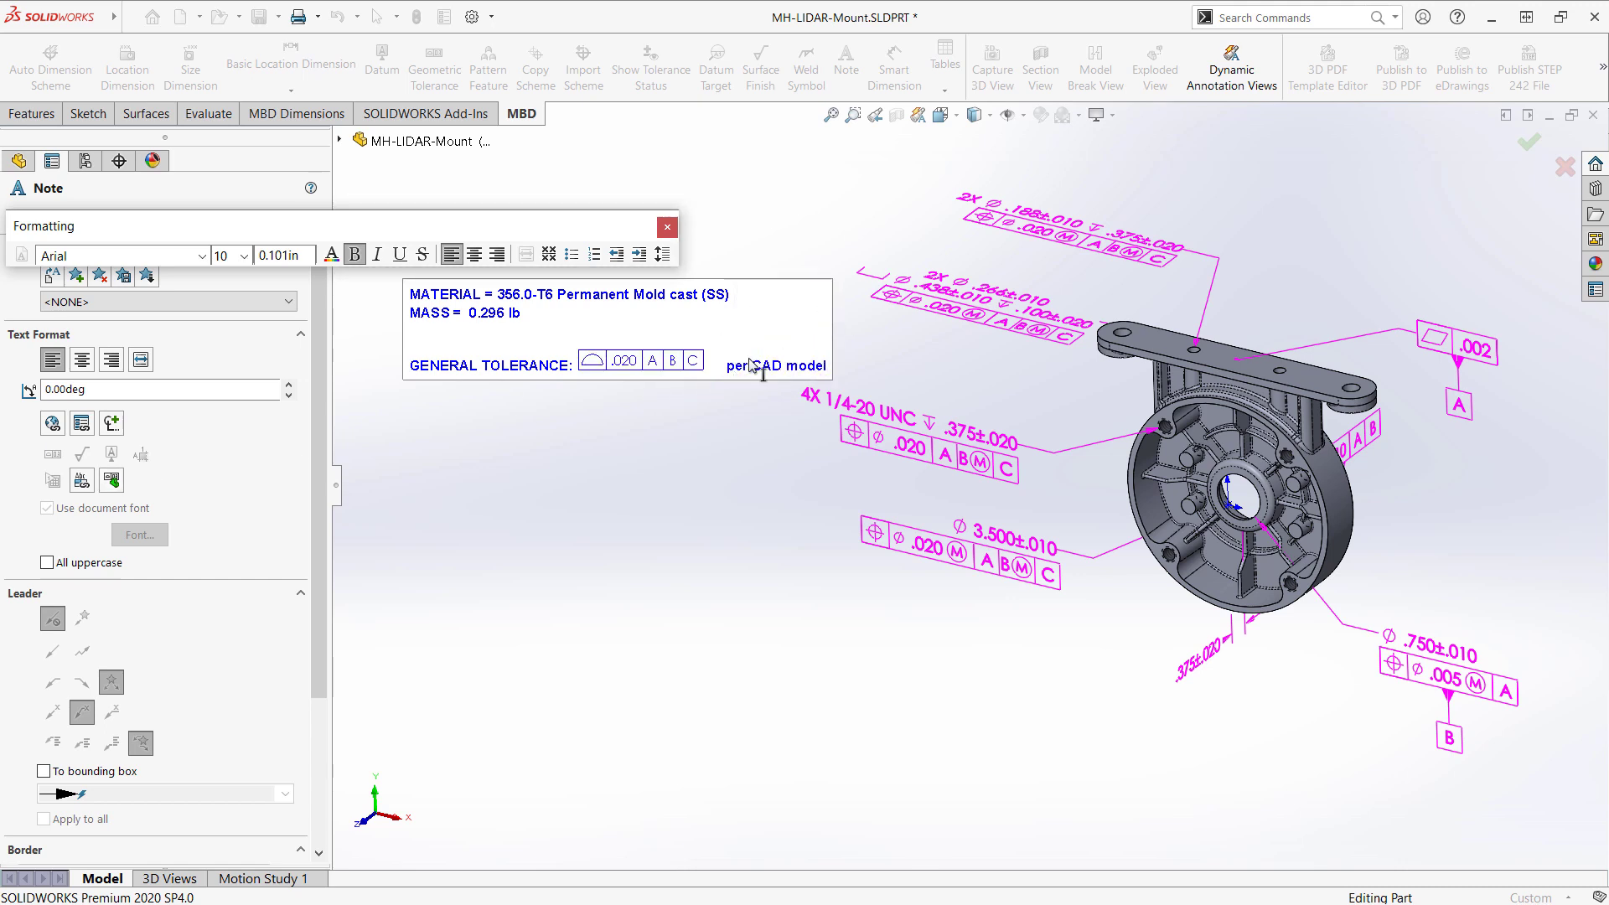
click(576, 365)
key(Return)
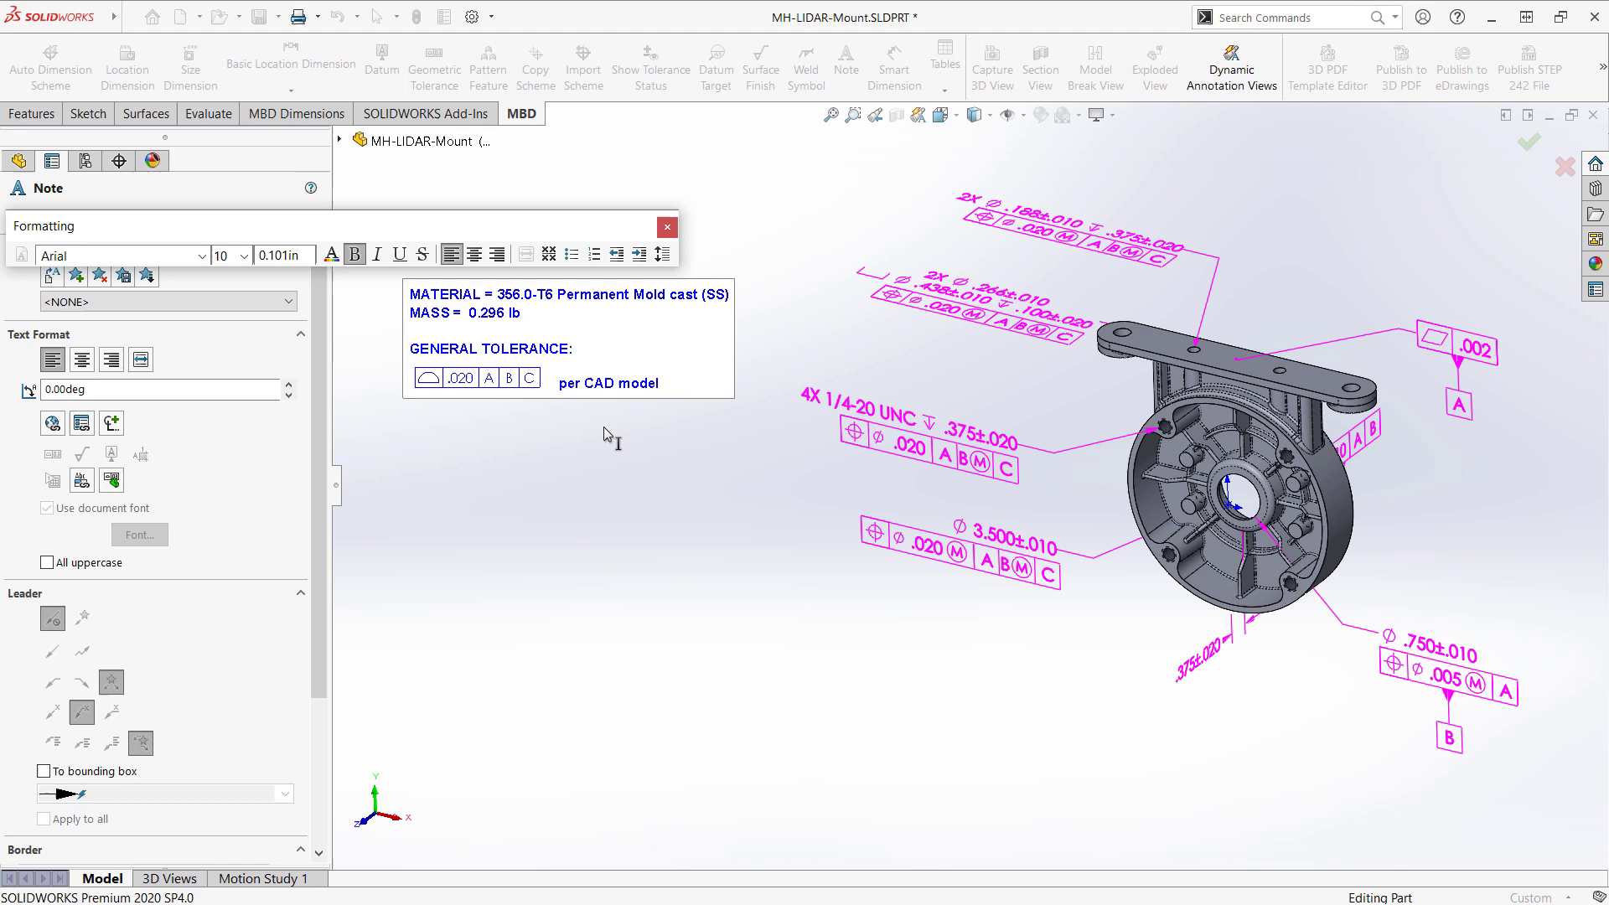
click(604, 436)
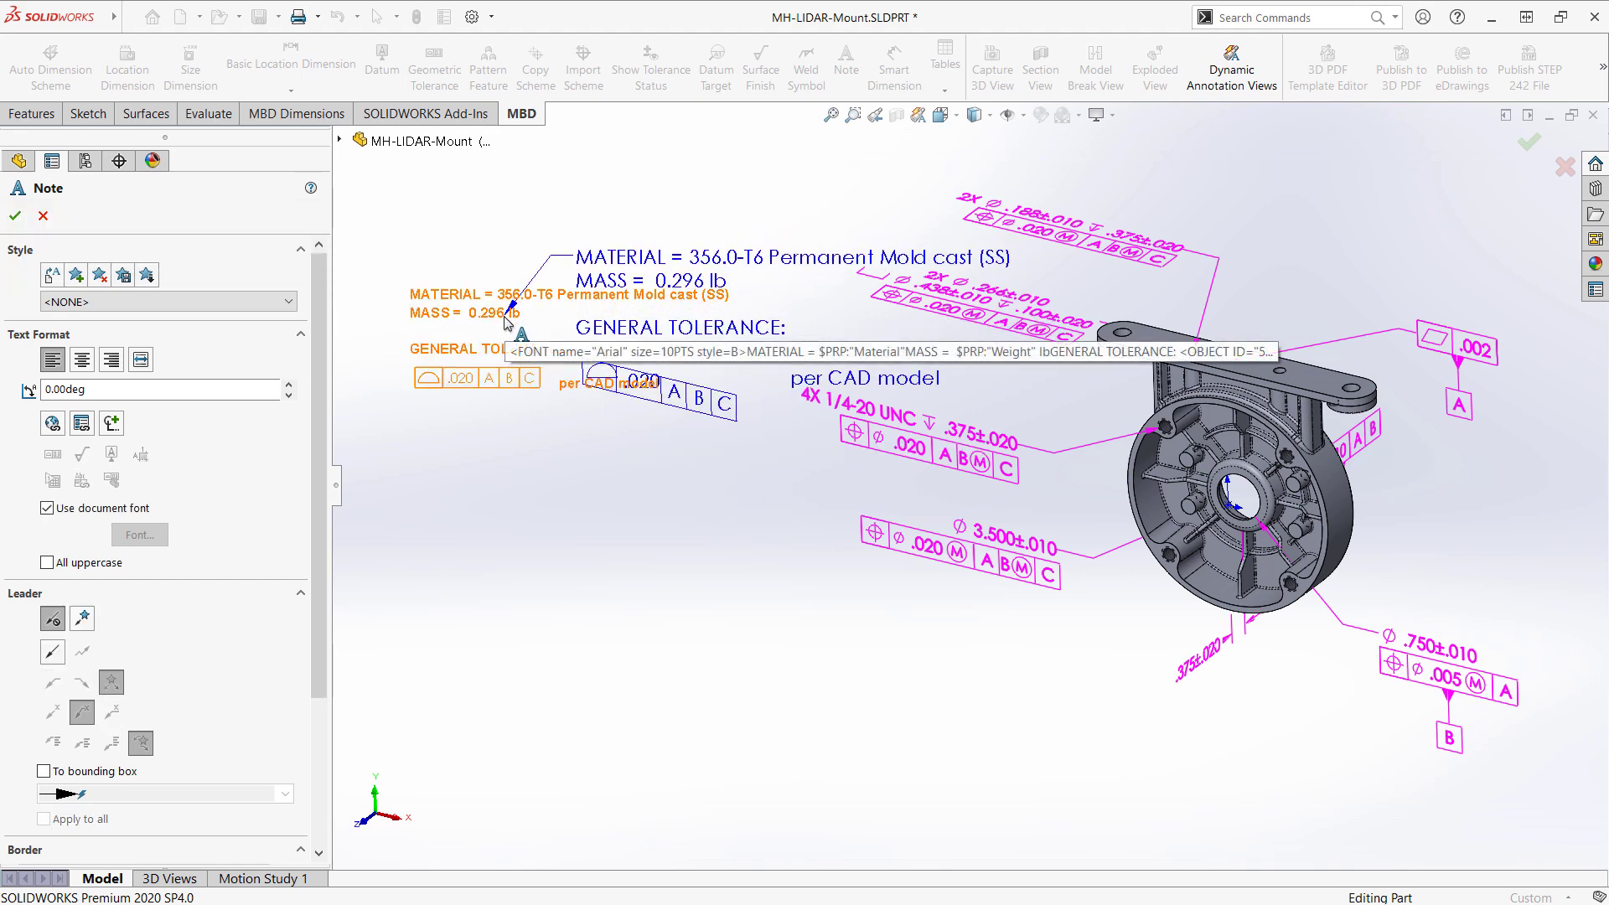
Step: Move the note into the Notes Area annotation view, rotate to check it, then return to isometric
key(Escape)
right_click(475, 298)
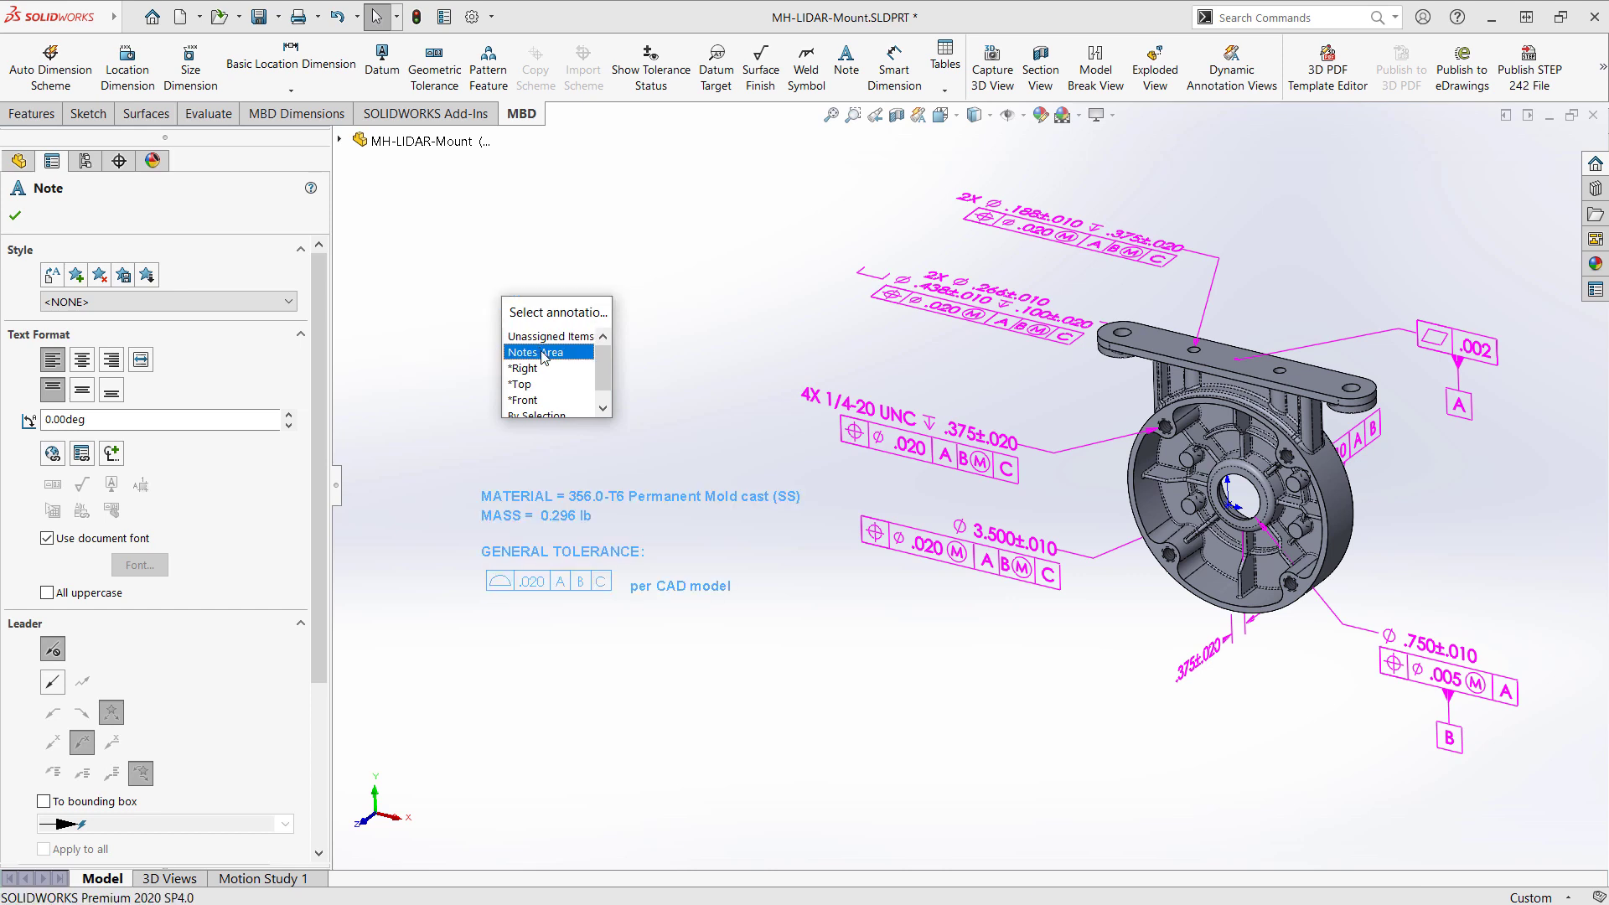
click(555, 353)
click(621, 373)
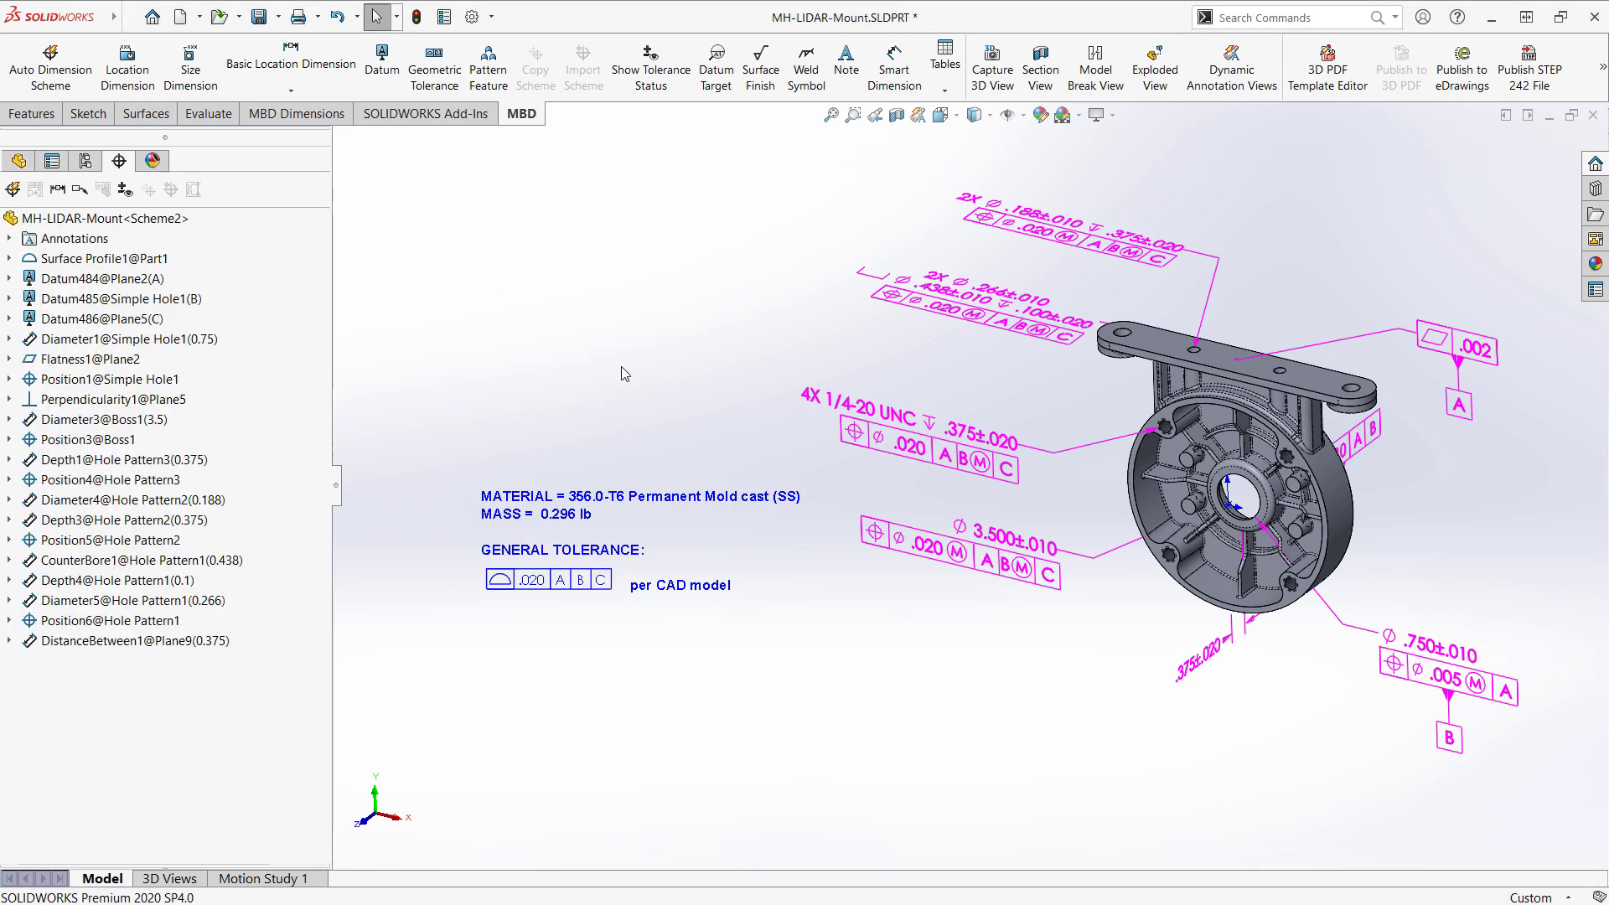
key(Right)
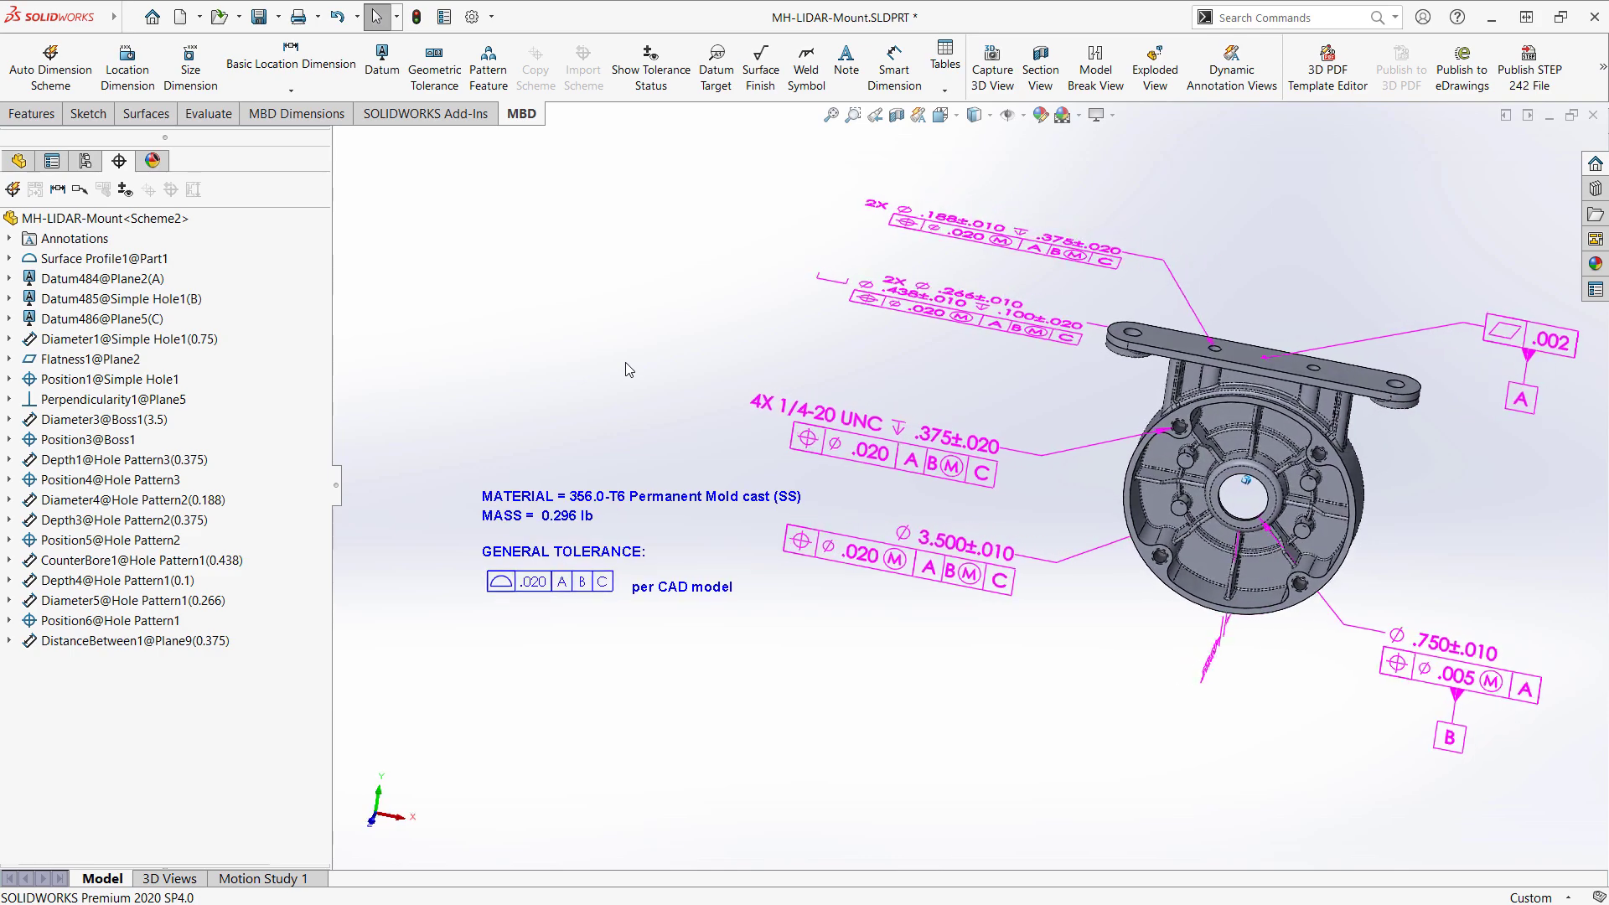
key(Right)
key(Right)
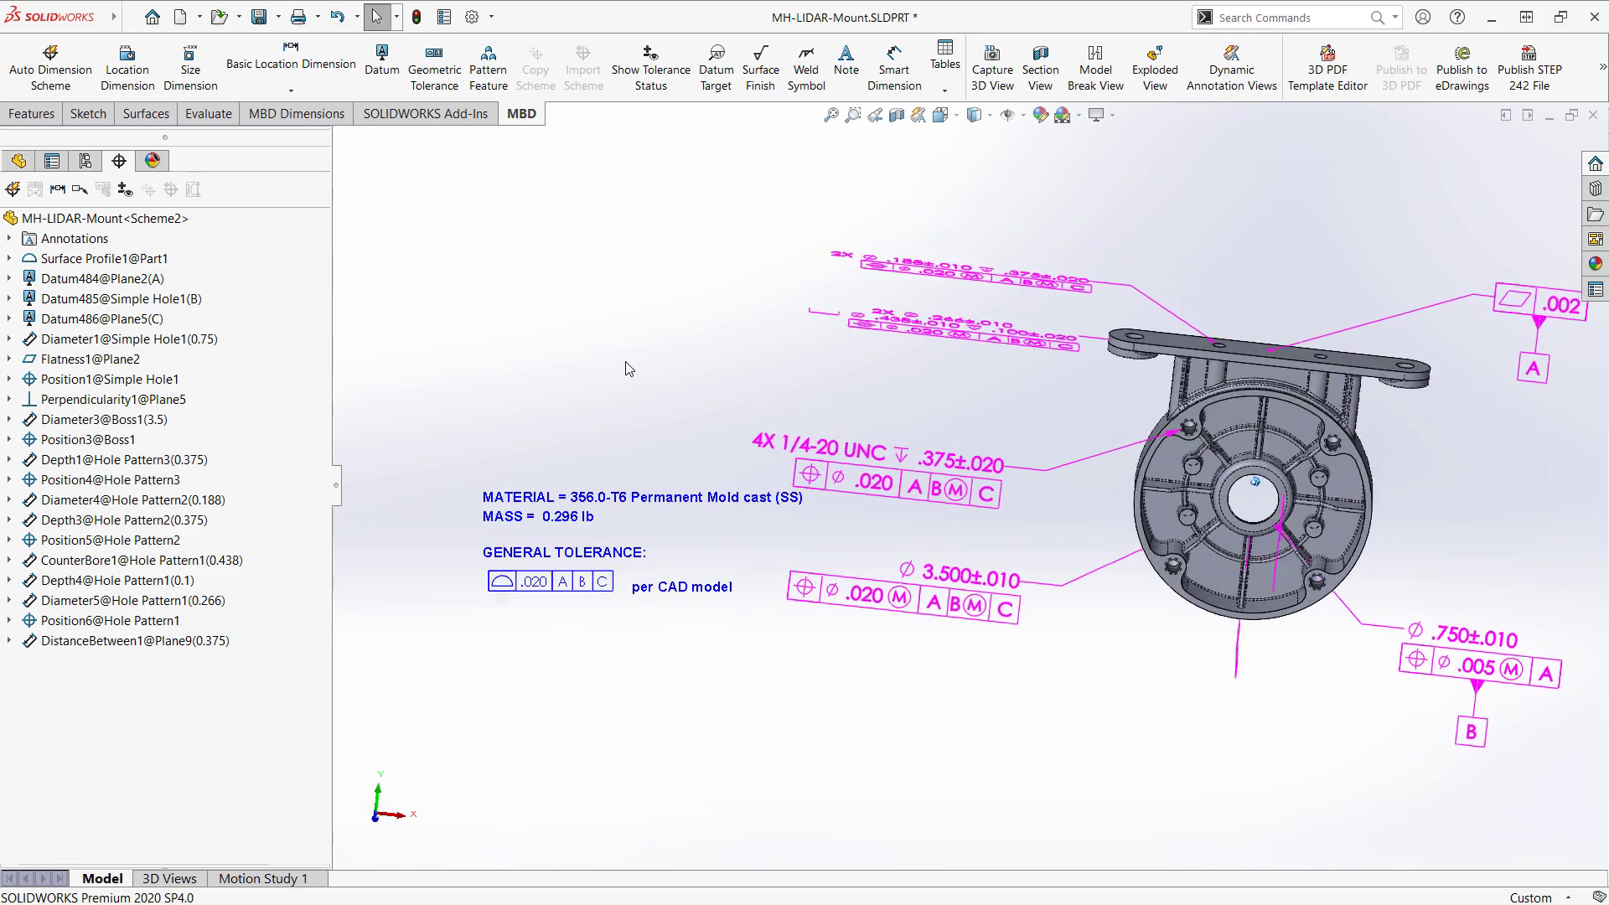
key(ctrl+7)
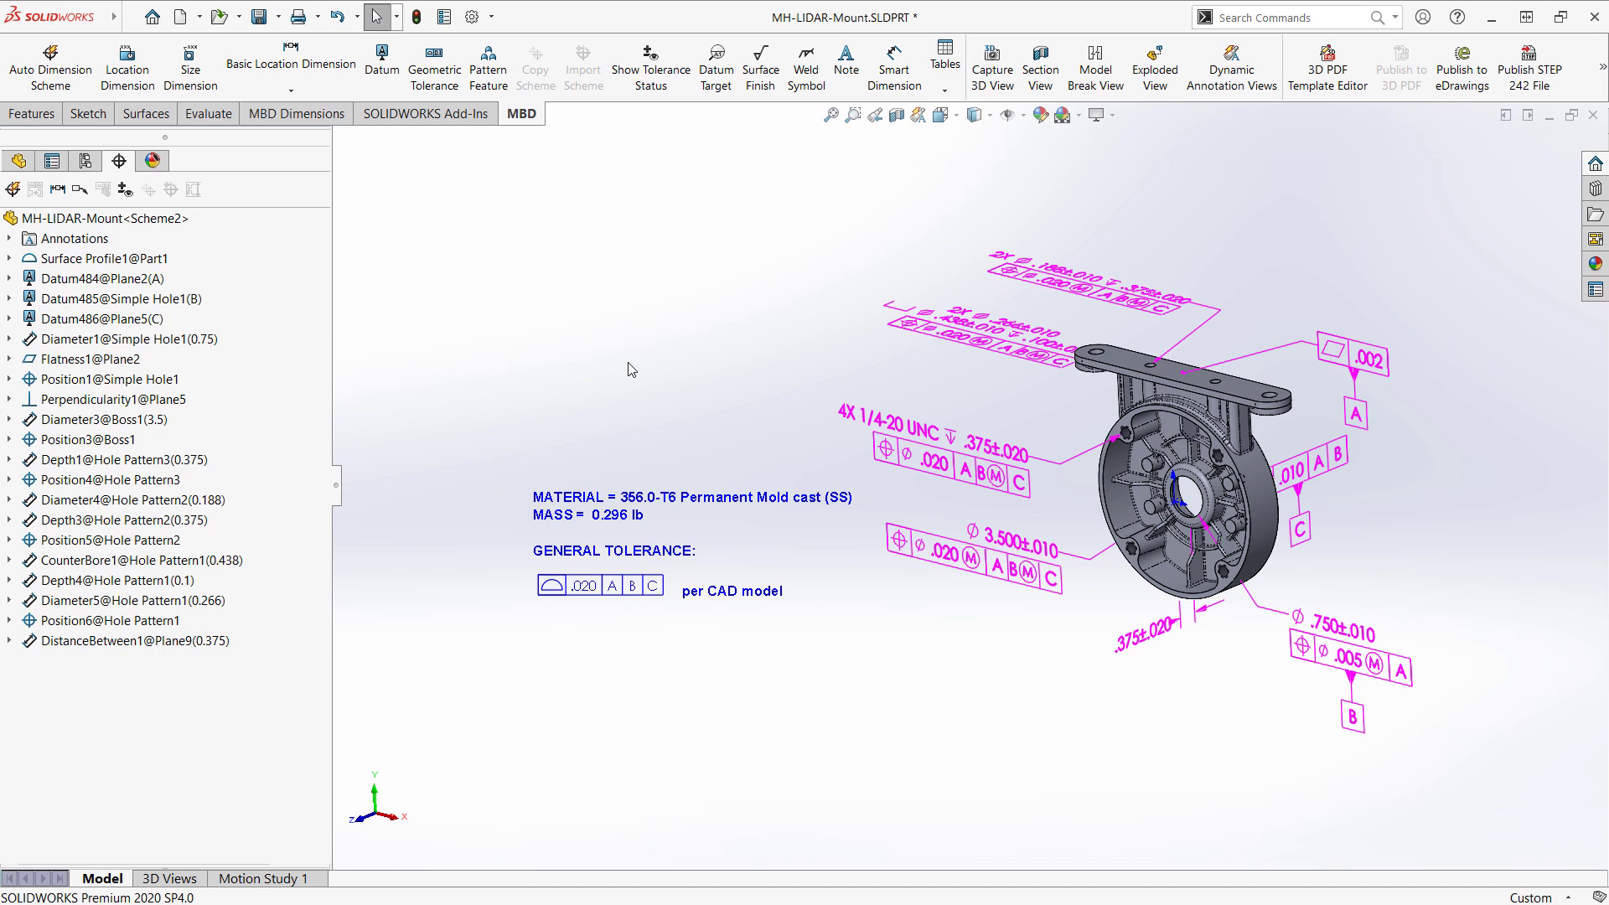
Step: Drag the note up and left beside the model and show the 3D Views pane
drag(596, 498, 511, 410)
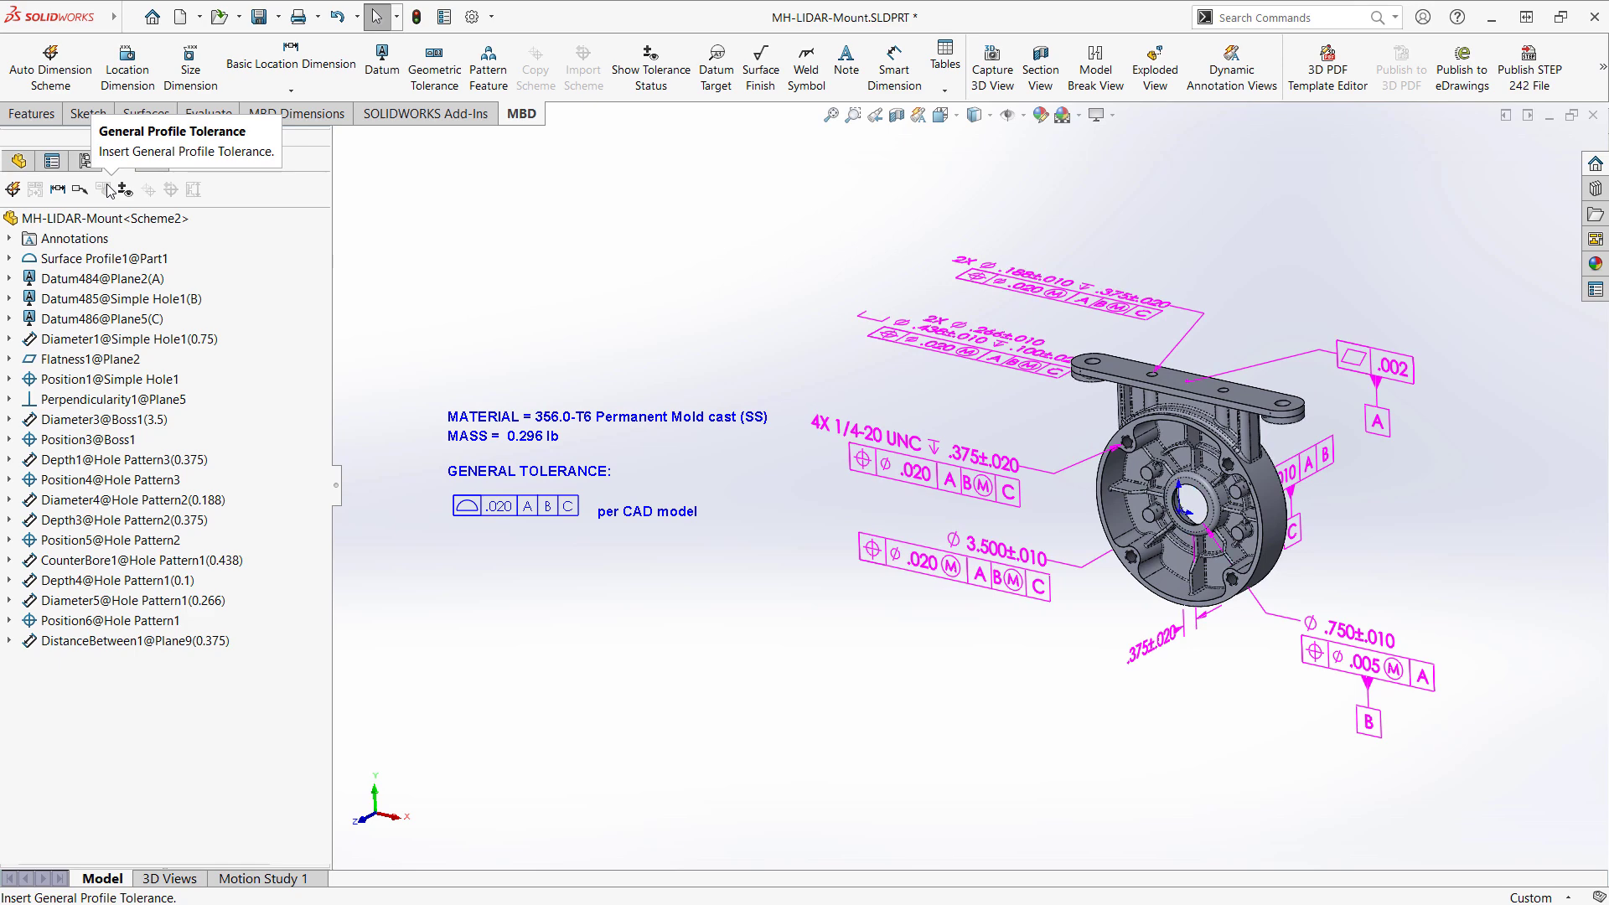
click(183, 882)
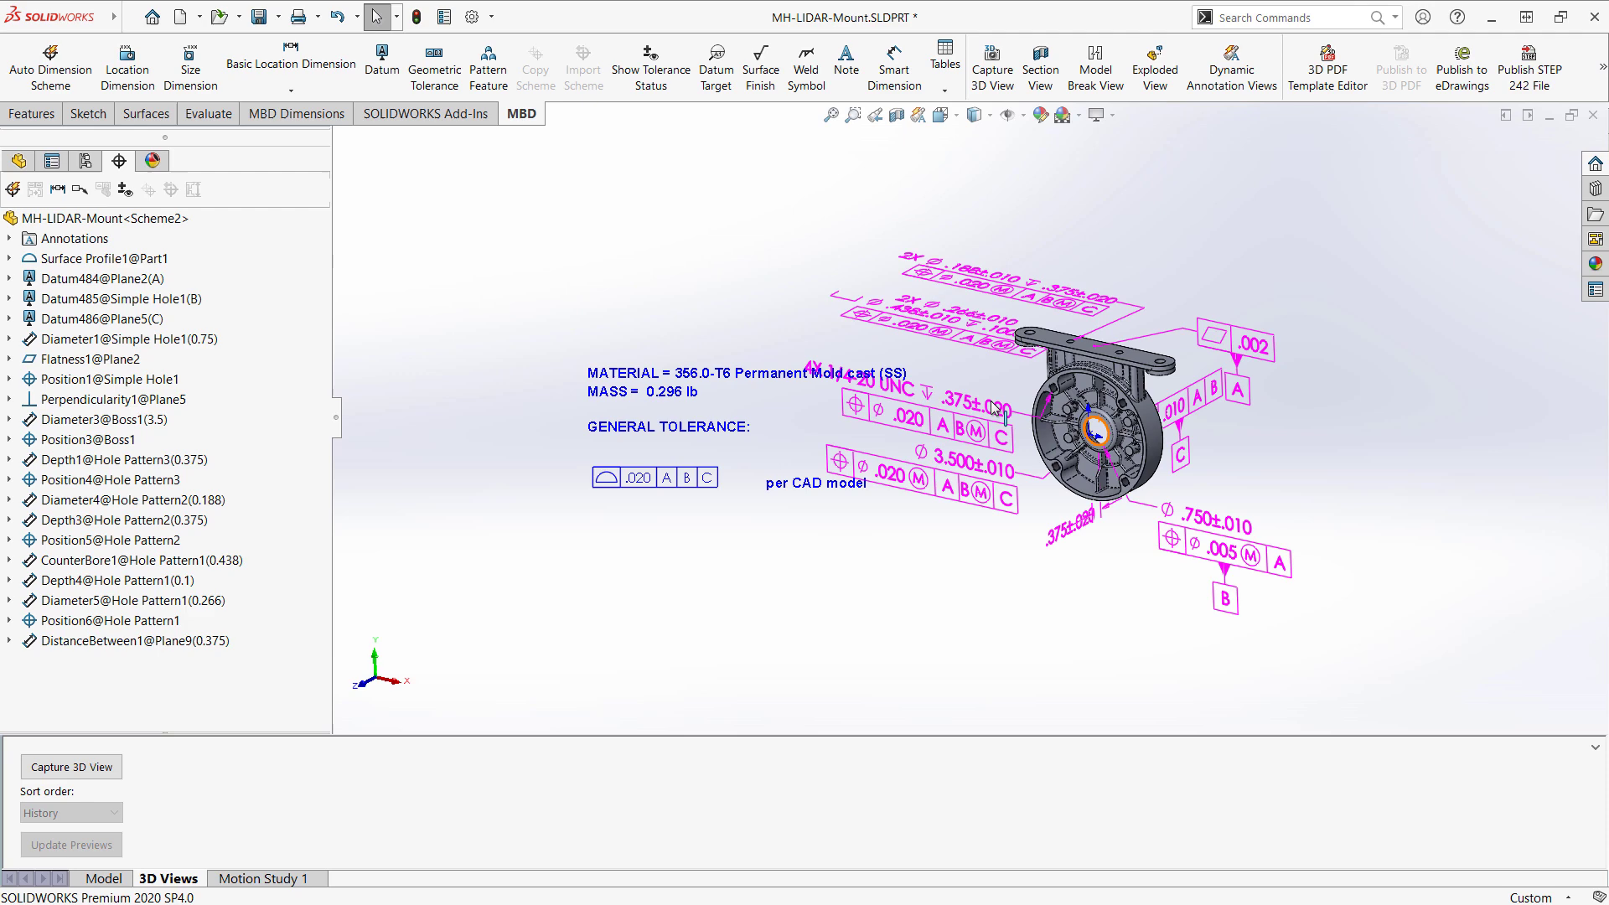
click(621, 369)
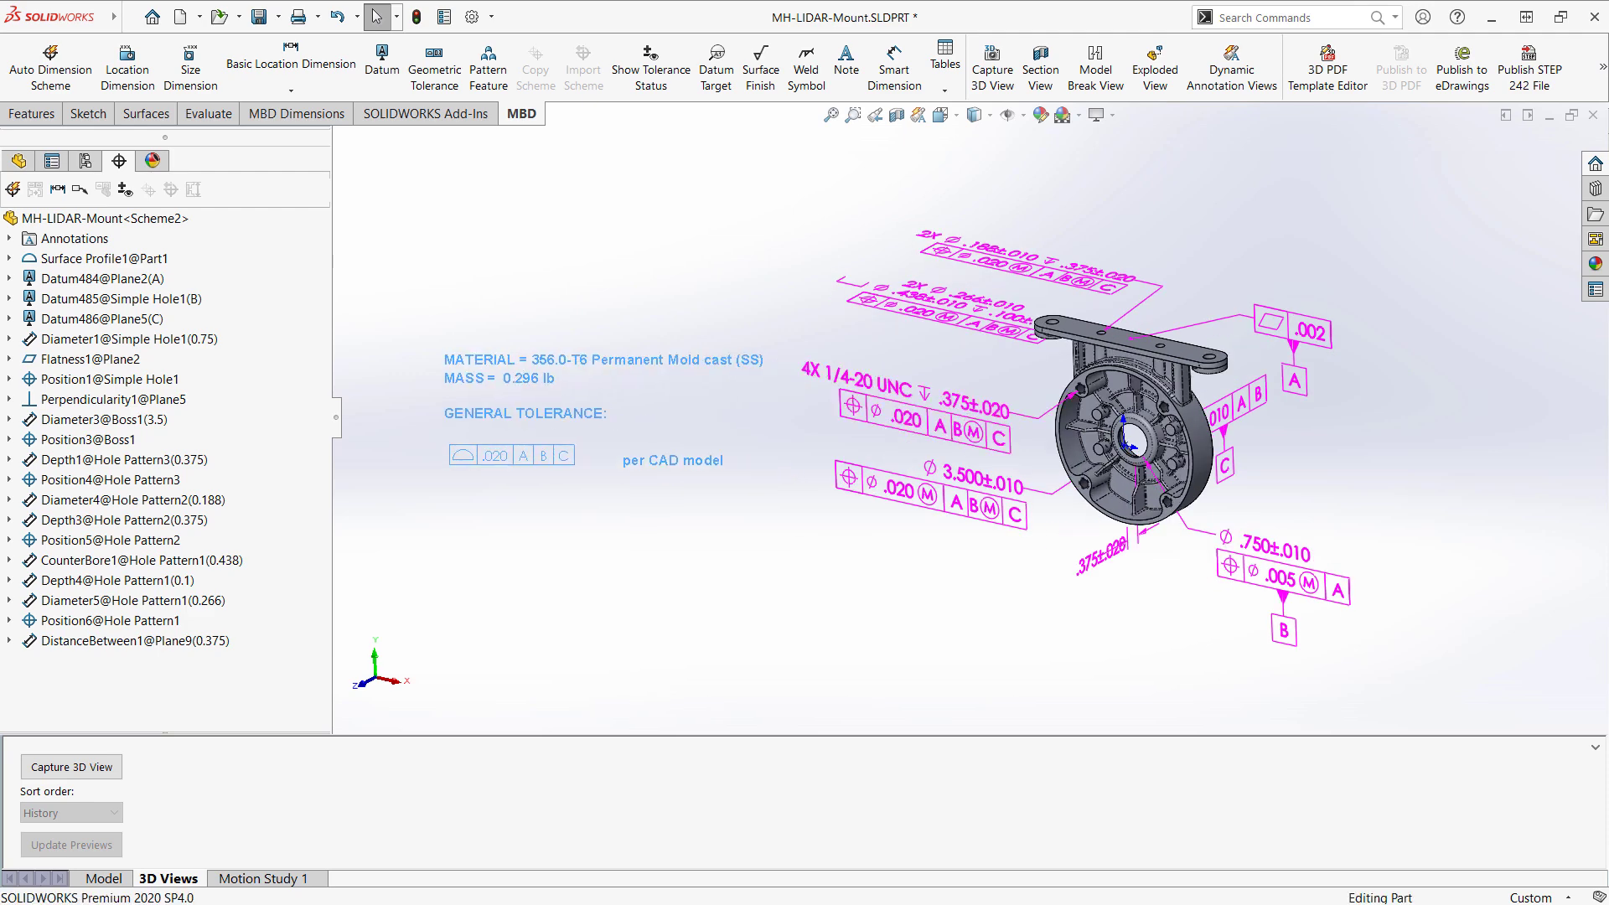
click(701, 603)
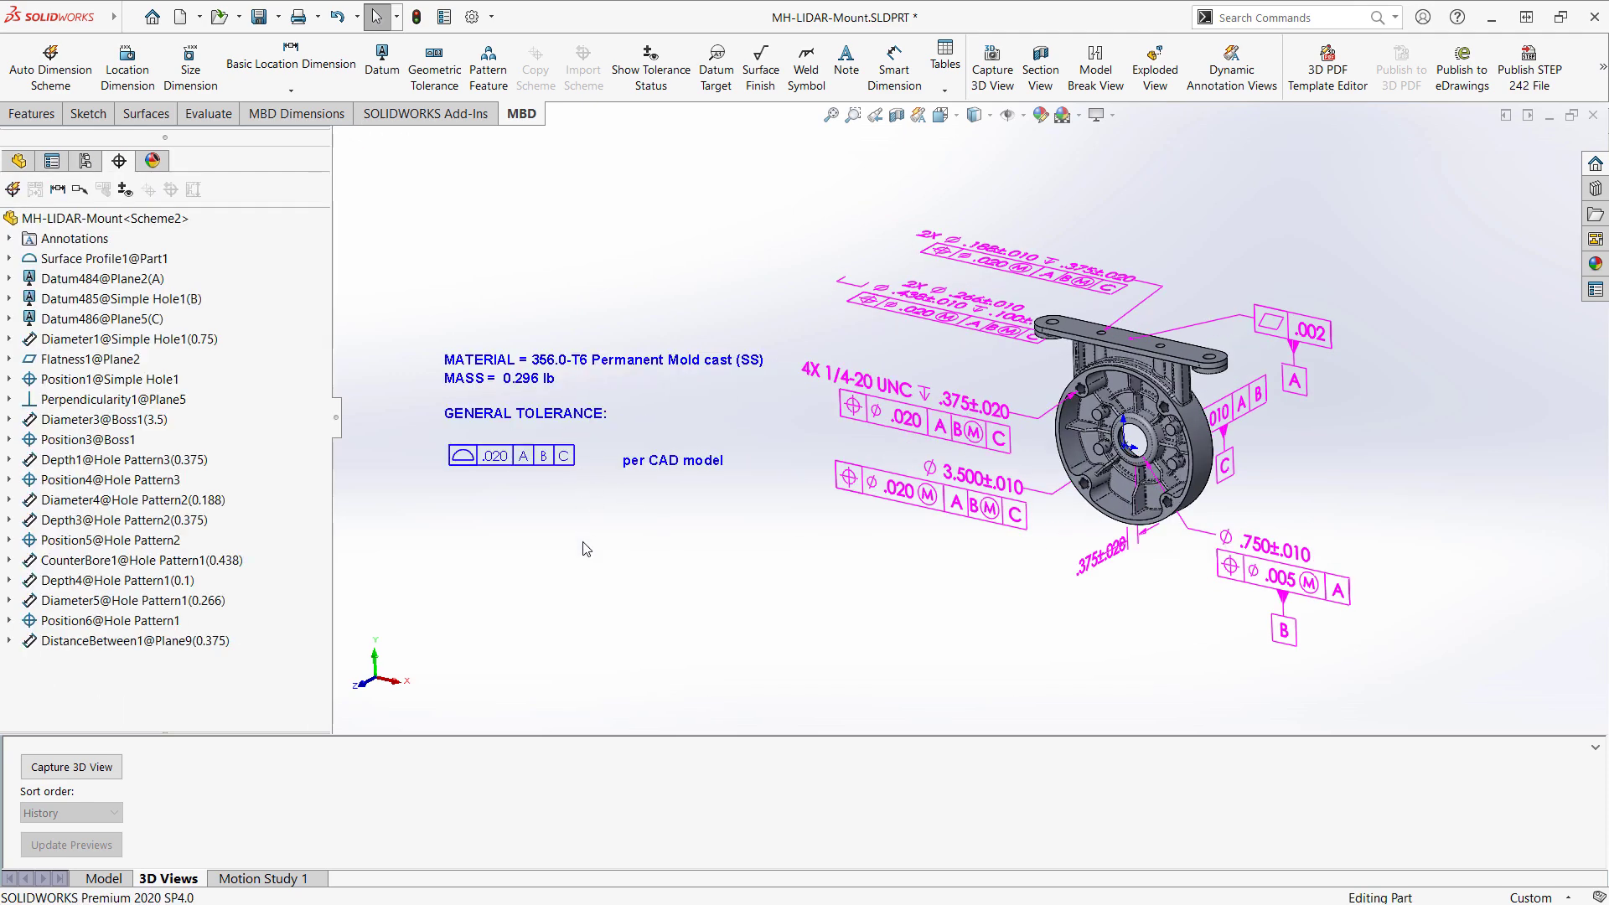